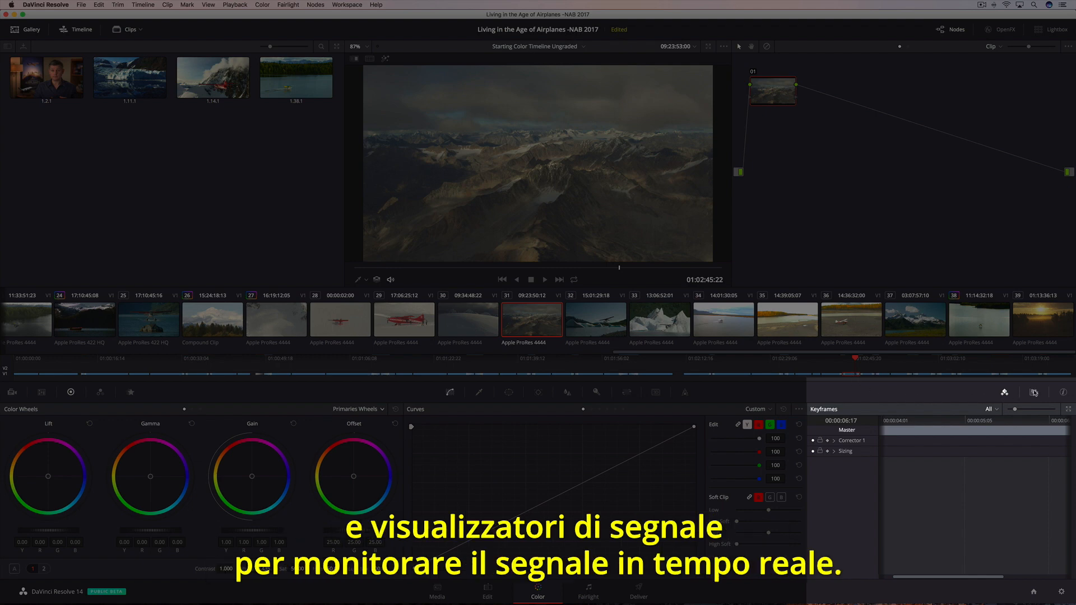
Display the video scopes and set the project's color science to DaVinci YRGB Color Managed, saving the settings
left_click(1035, 393)
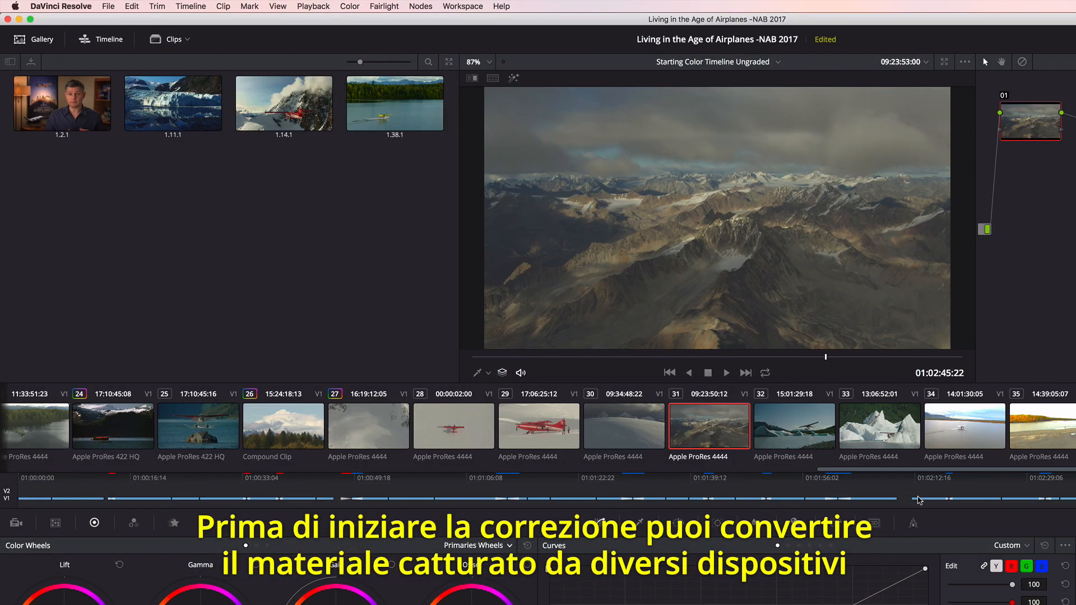
left_click(110, 6)
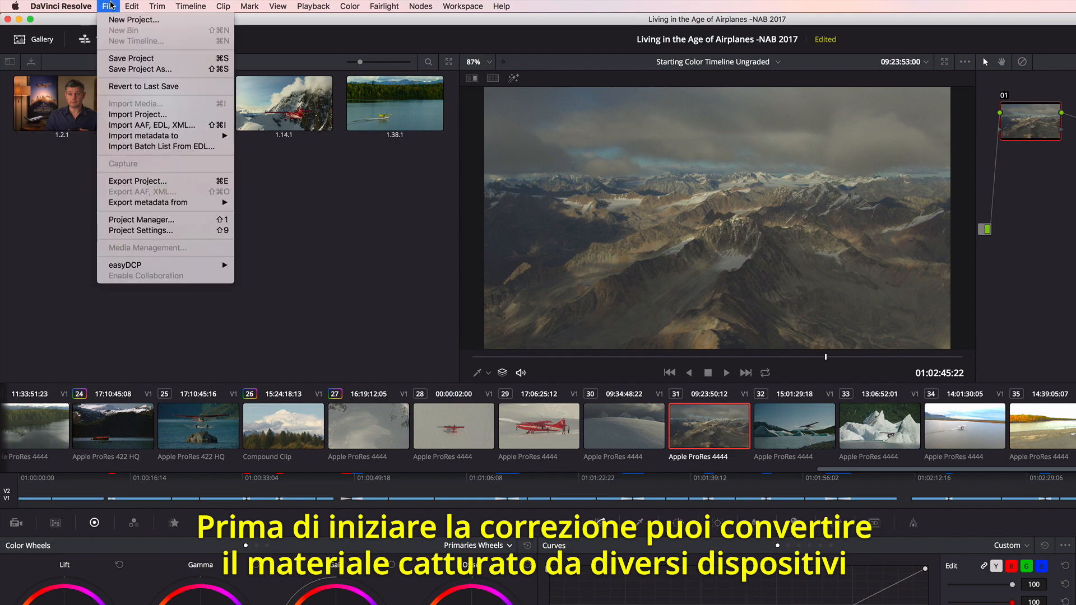
left_click(126, 230)
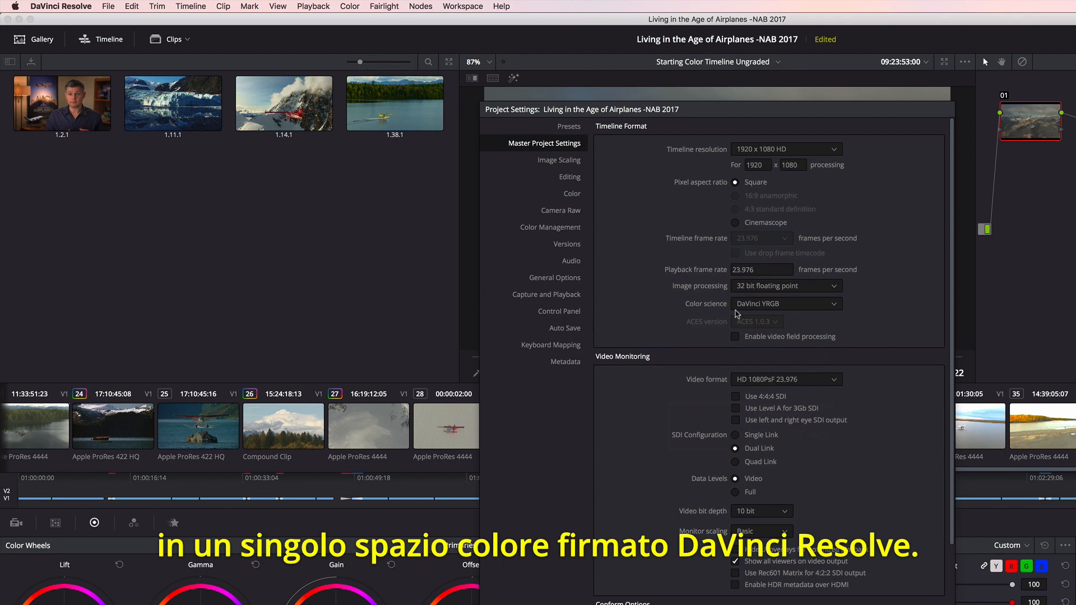
left_click(756, 306)
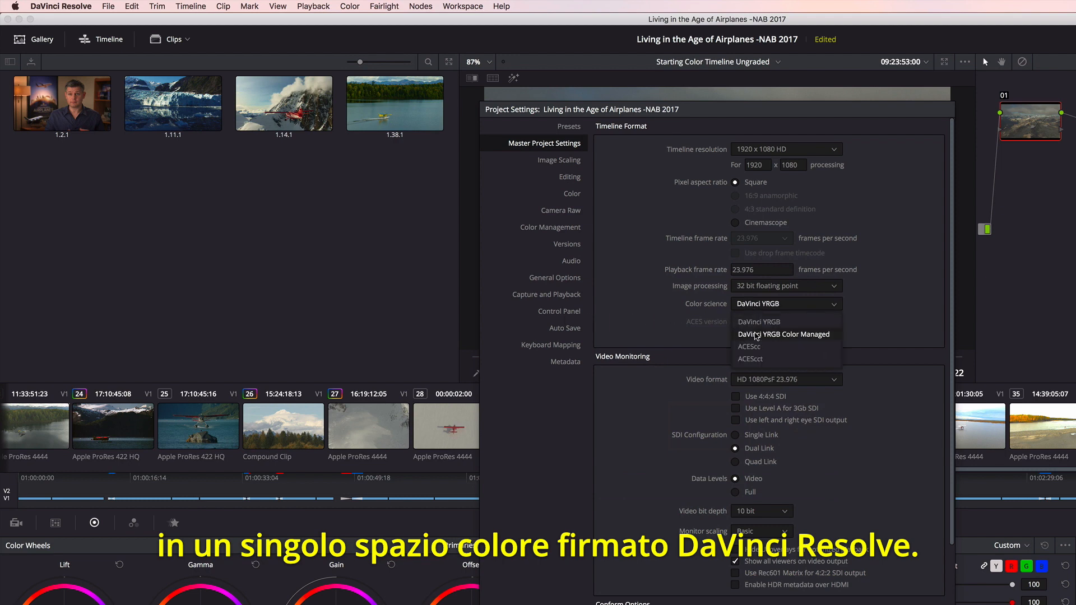
left_click(757, 336)
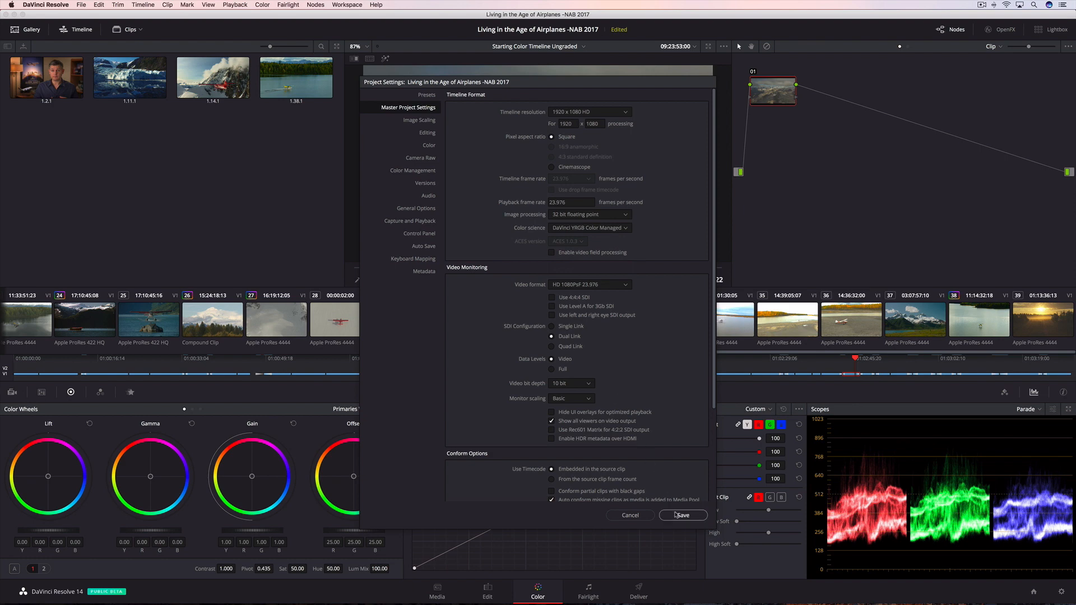
left_click(676, 515)
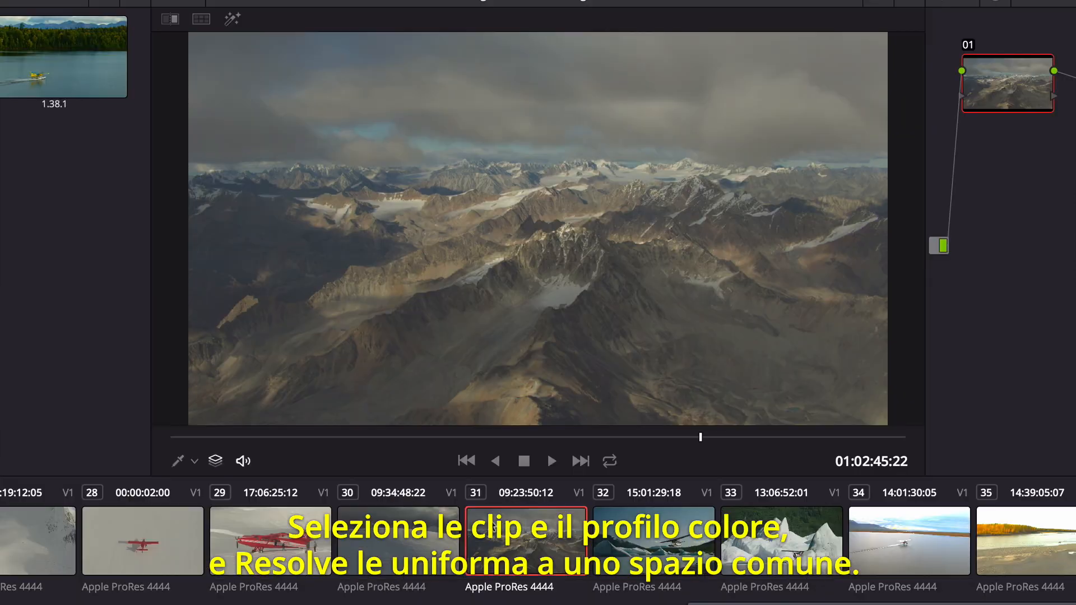
Set the input color space of clip 31 to Blackmagic Design 4.6K Film v3
right_click(524, 321)
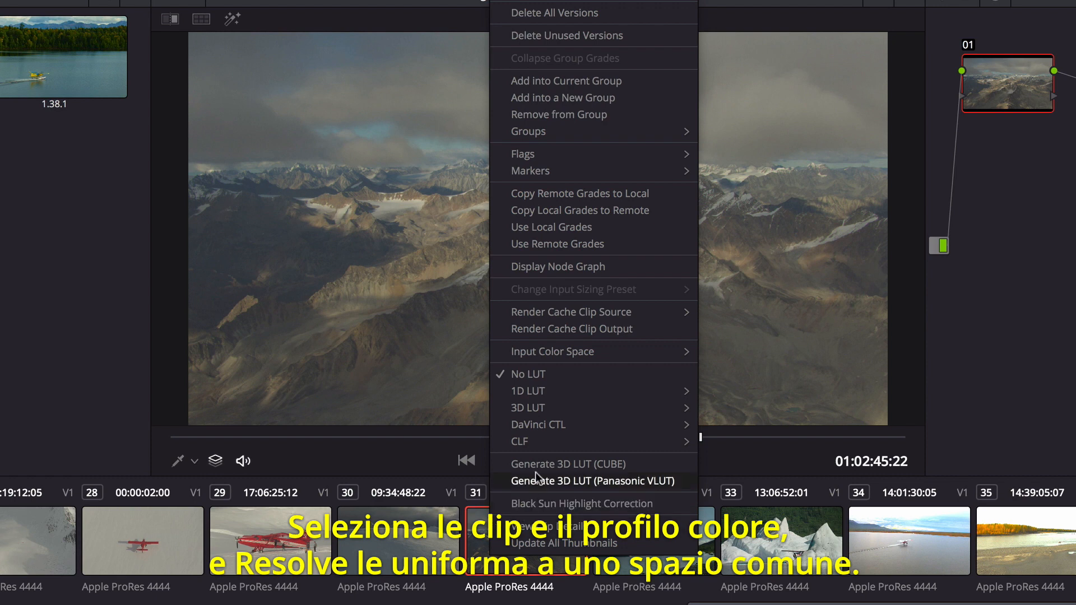
mouse_move(550, 353)
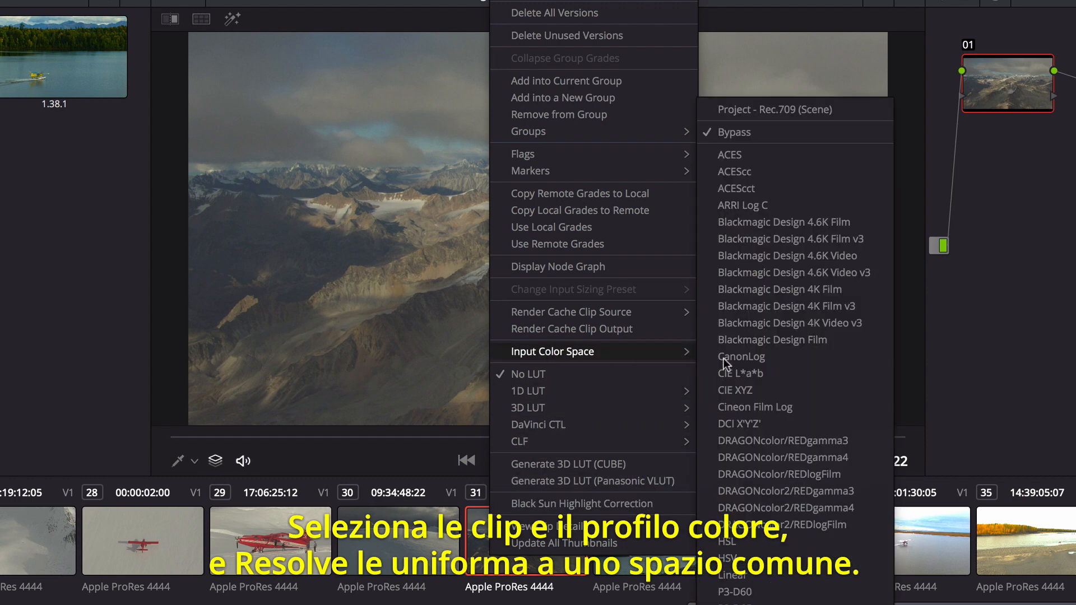
left_click(824, 240)
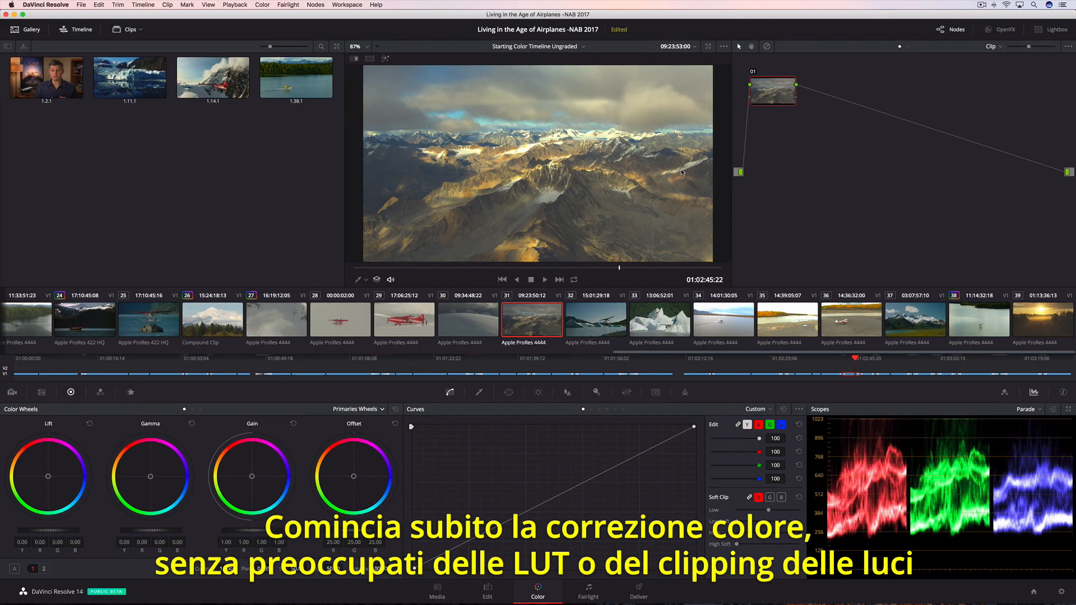
Select clip 38 and play it to about 01:03:18:21
left_click(983, 321)
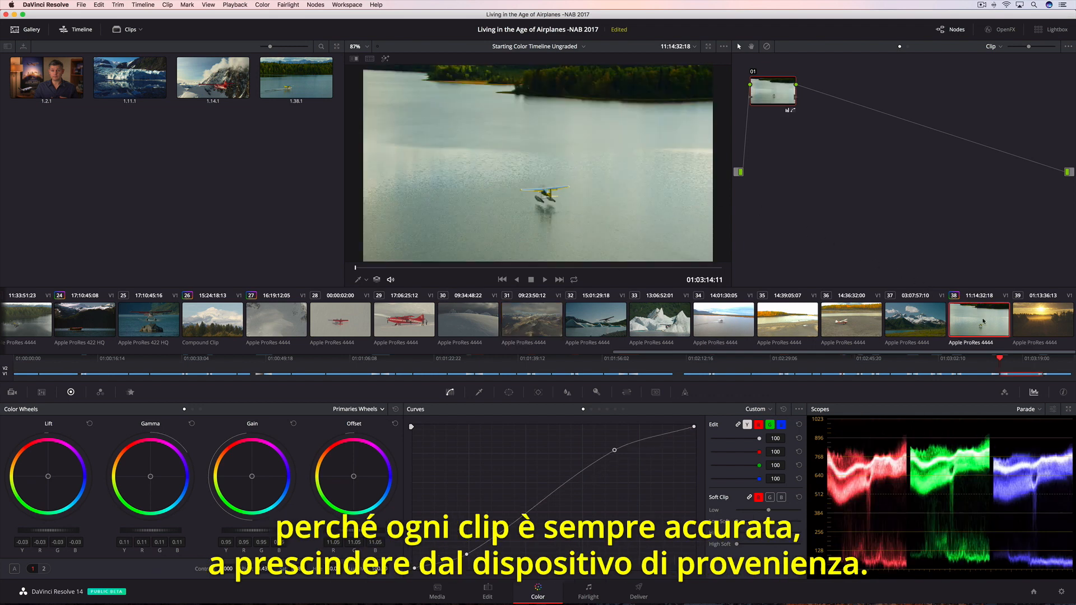
key("space")
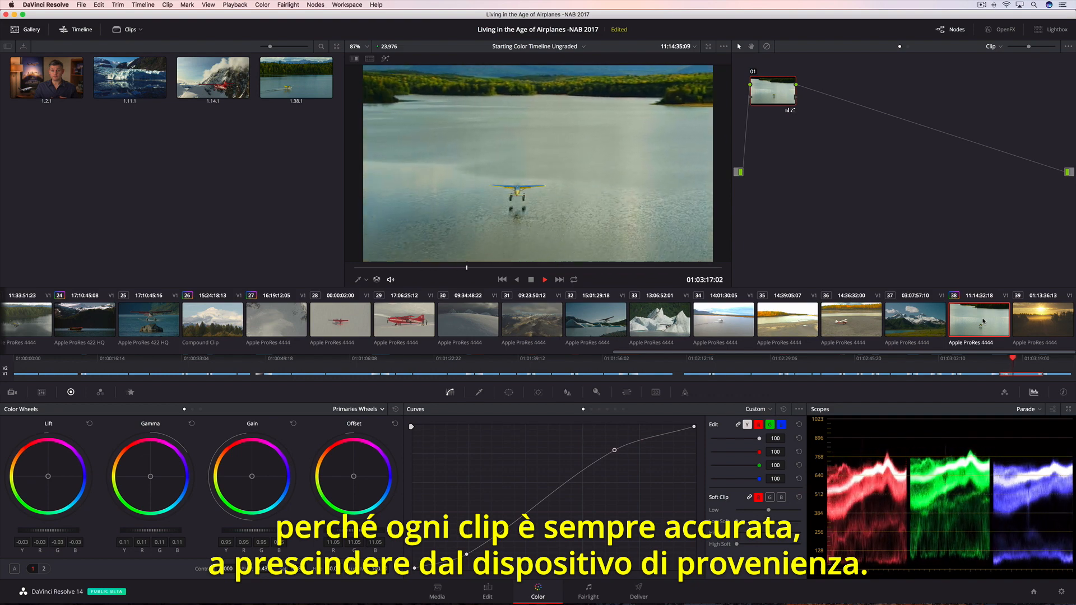
key("space")
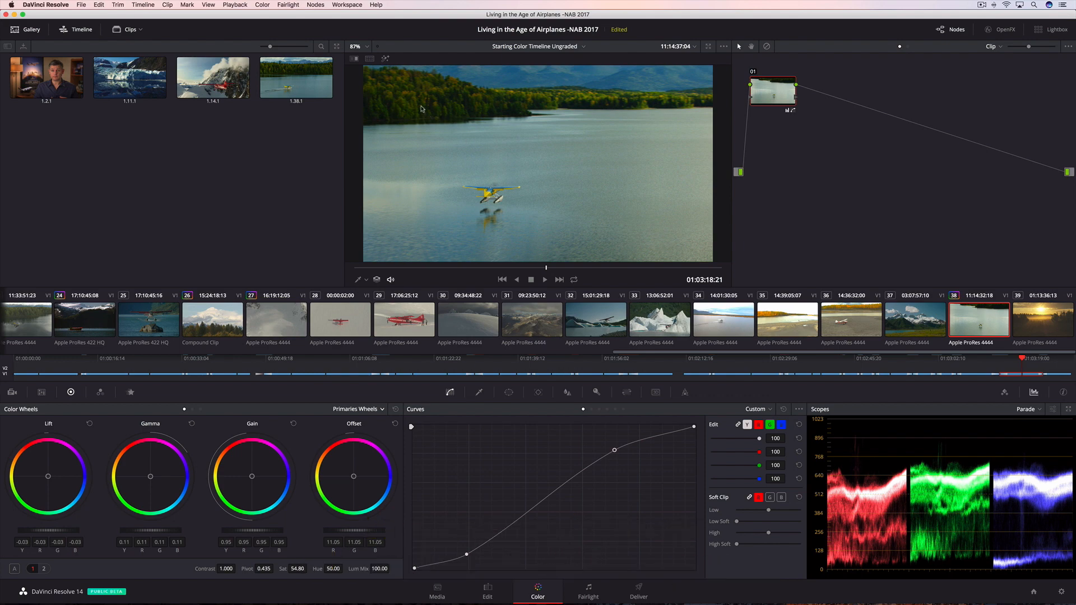
Show the selected clips in split screen and shot-match clips 34, 35 and 36 to clip 38
left_click(370, 58)
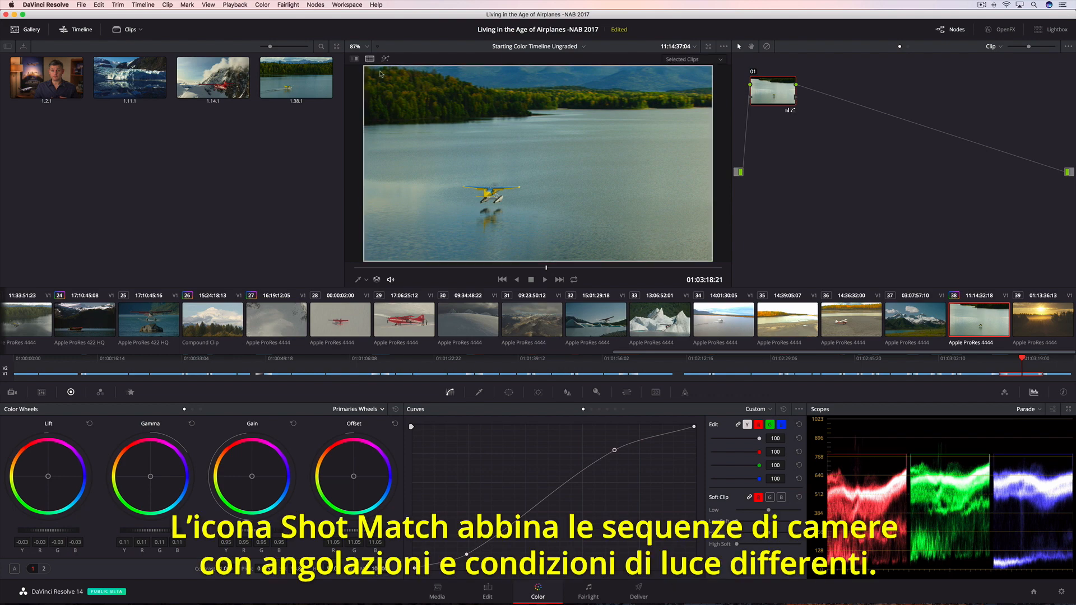
left_click(714, 316, "super")
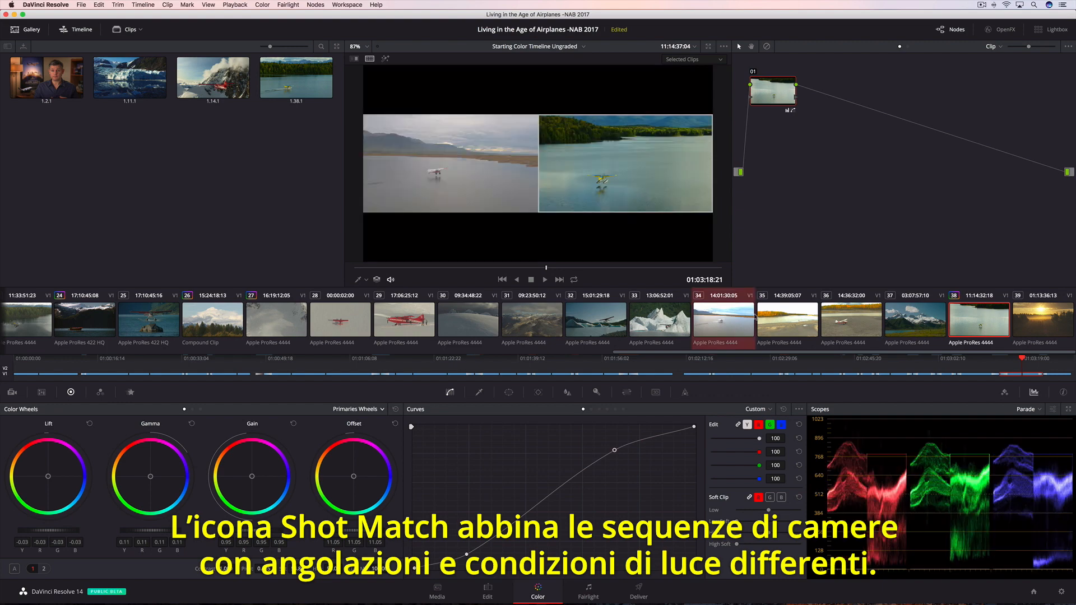
left_click(787, 321, "super")
left_click(868, 329, "super")
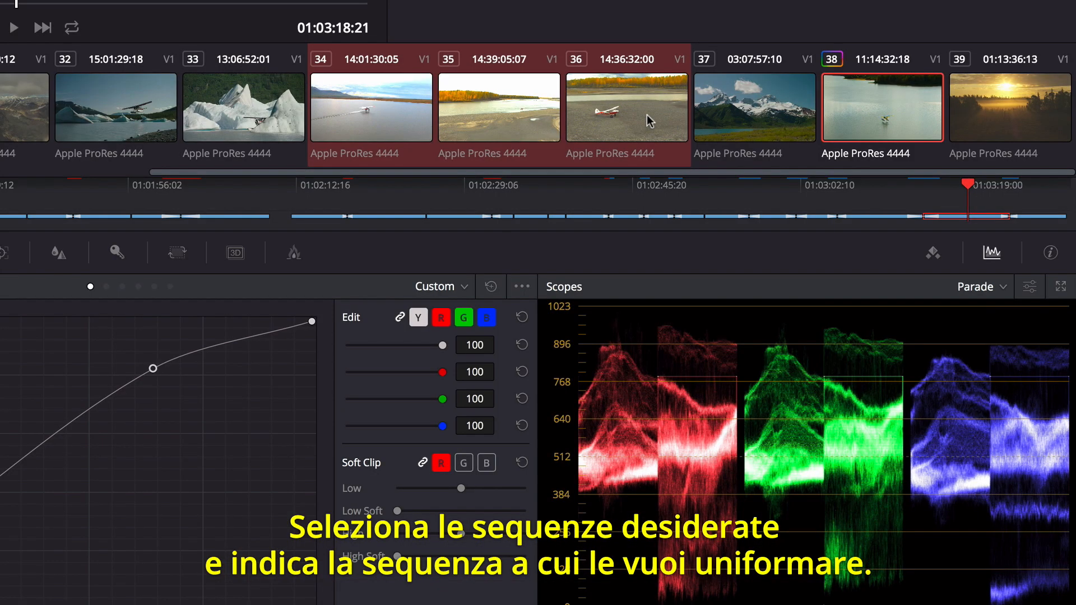
right_click(865, 98)
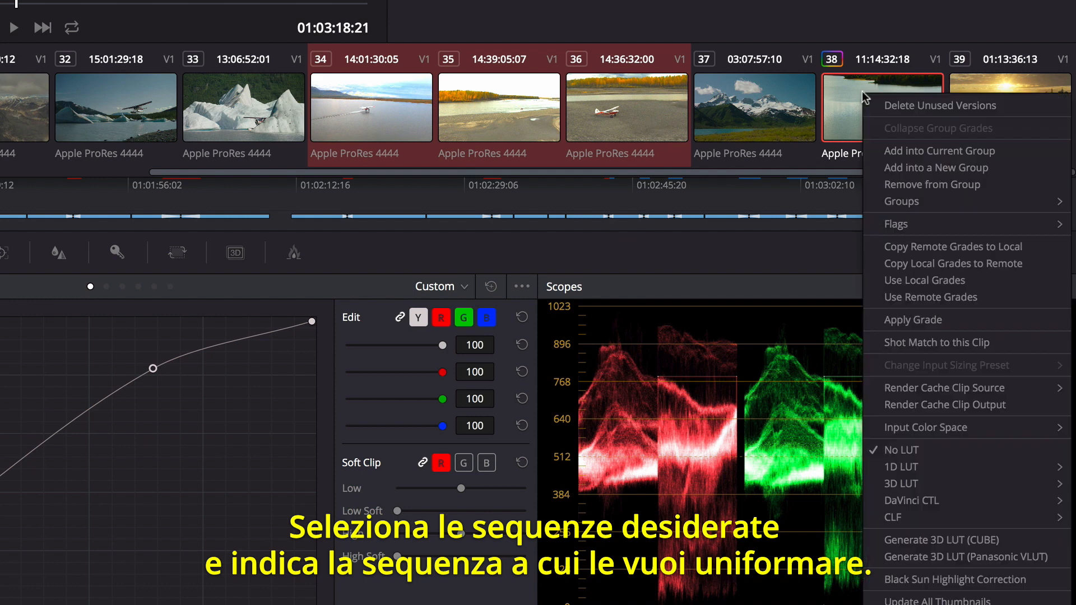
left_click(917, 339)
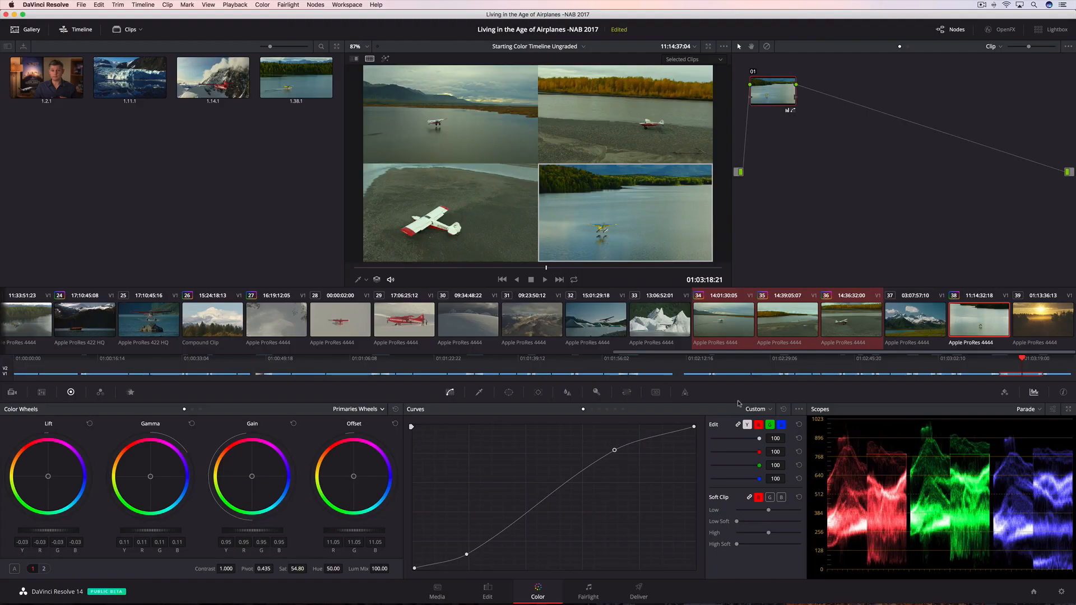
Select clip 30 and play it to about 01:02:42:21
left_click(415, 475)
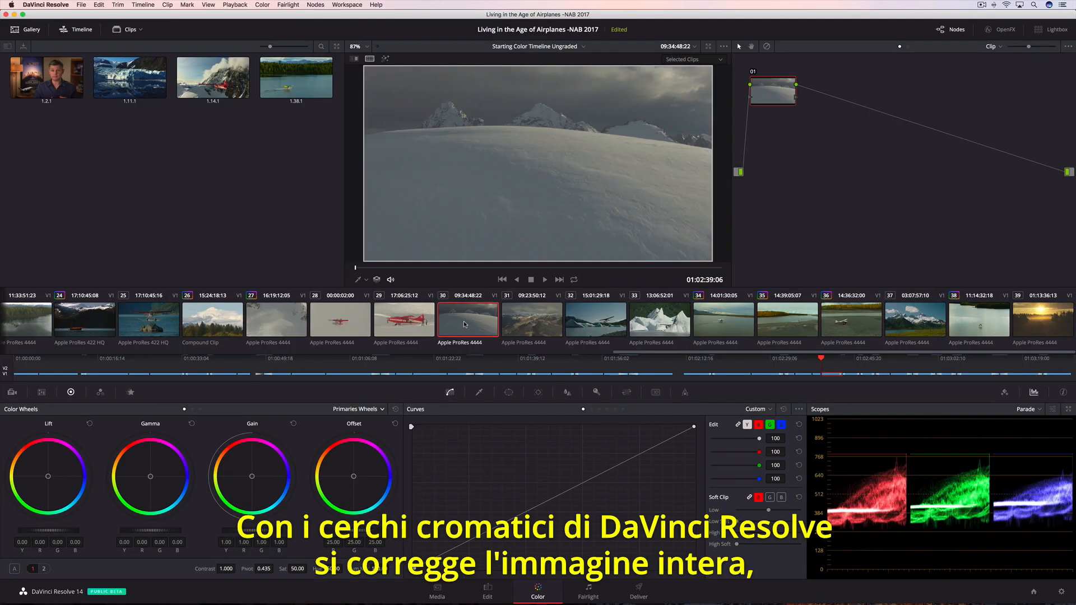
key("space")
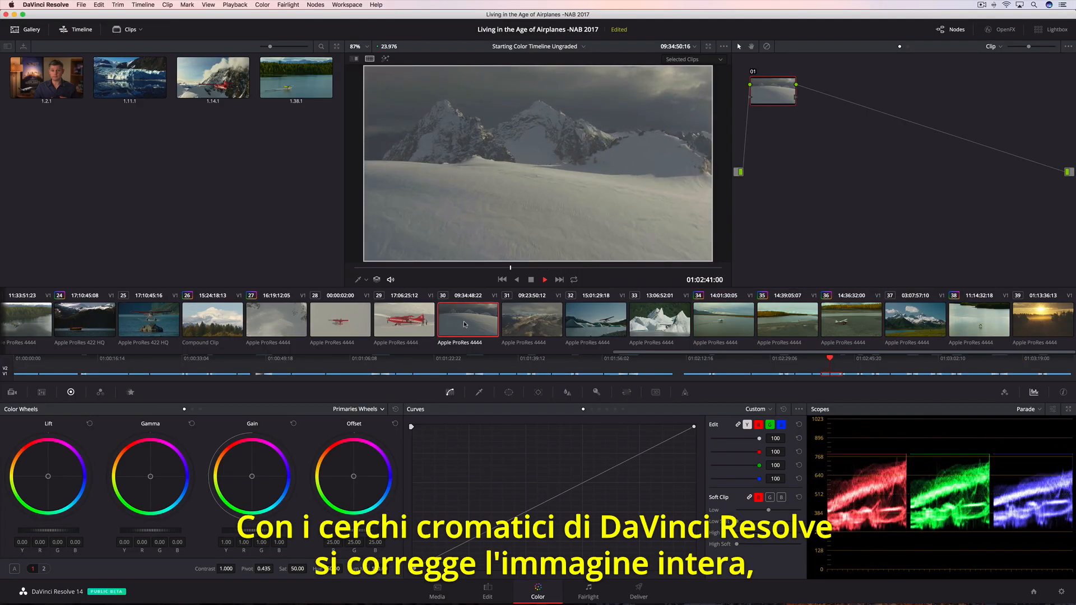
key("space")
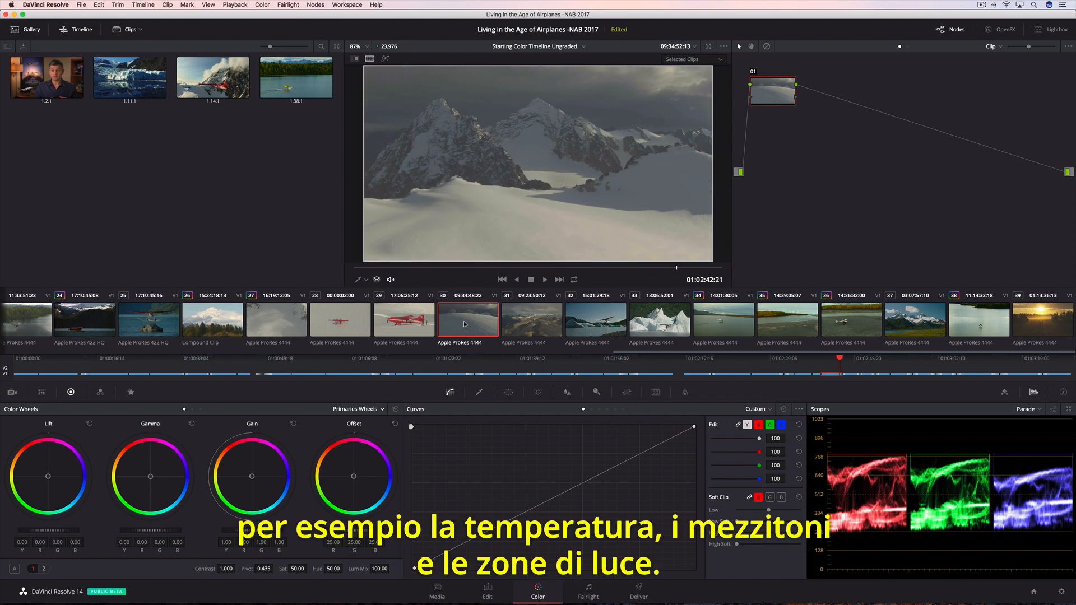
Shift clip 30's lift and gain slightly toward blue, lower the lift luminance to -0.09 and raise the gain luminance to 1.31
left_click_drag(47, 478, 57, 478)
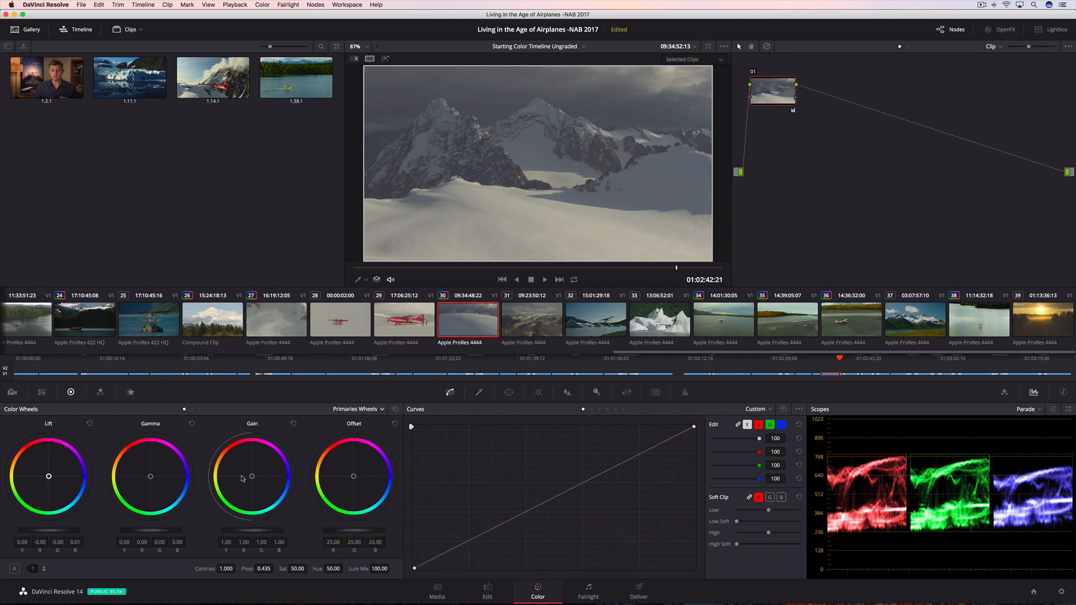
left_click_drag(252, 476, 252, 476)
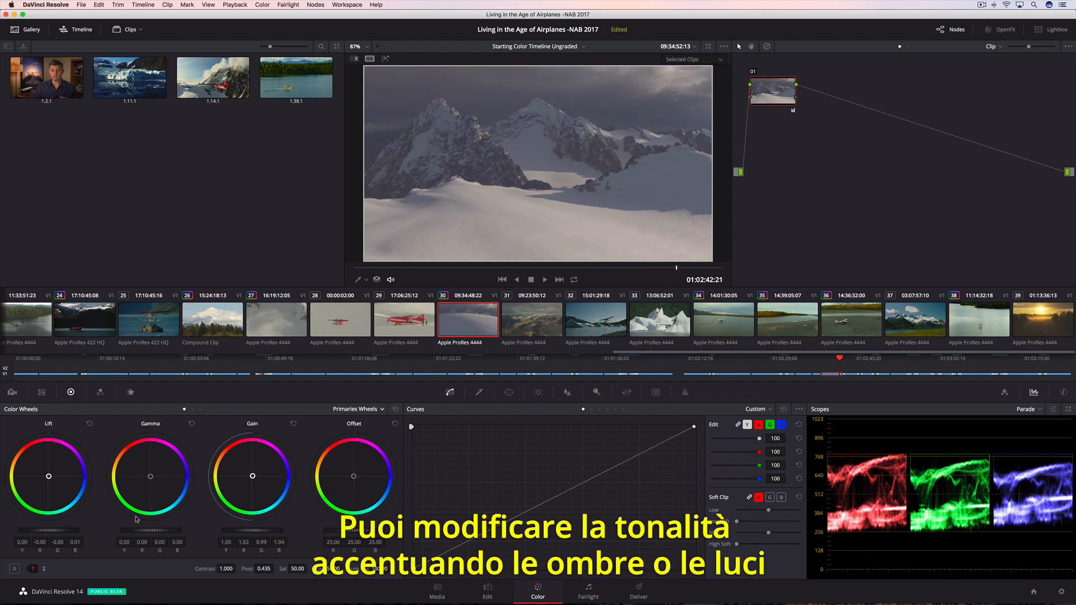
left_click_drag(66, 531, 31, 530)
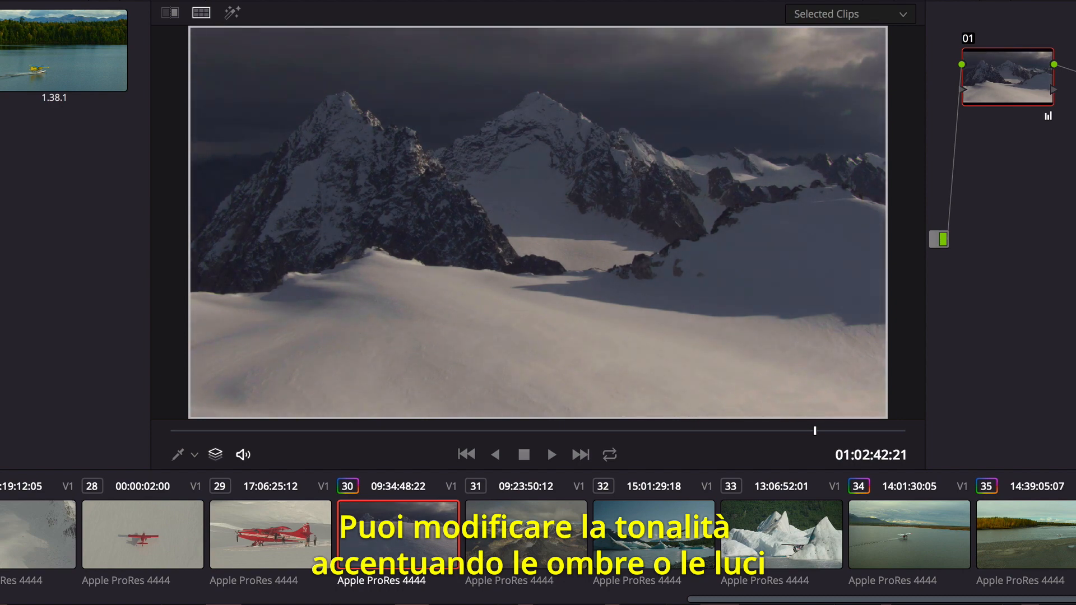
left_click_drag(251, 531, 283, 531)
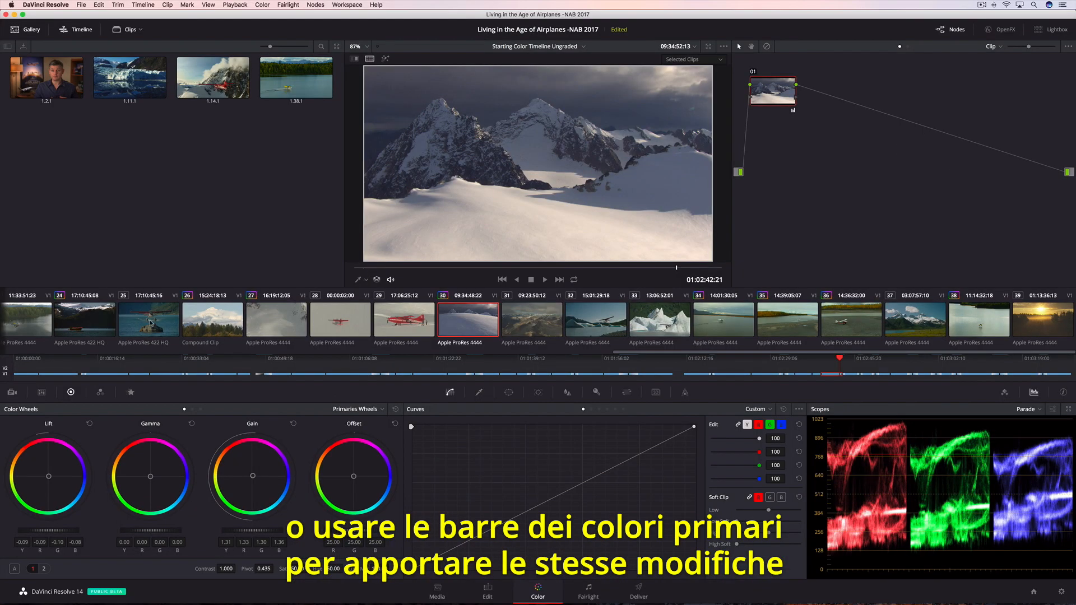
Select clip 25 and switch the color controls to Primaries Bars
left_click(151, 323)
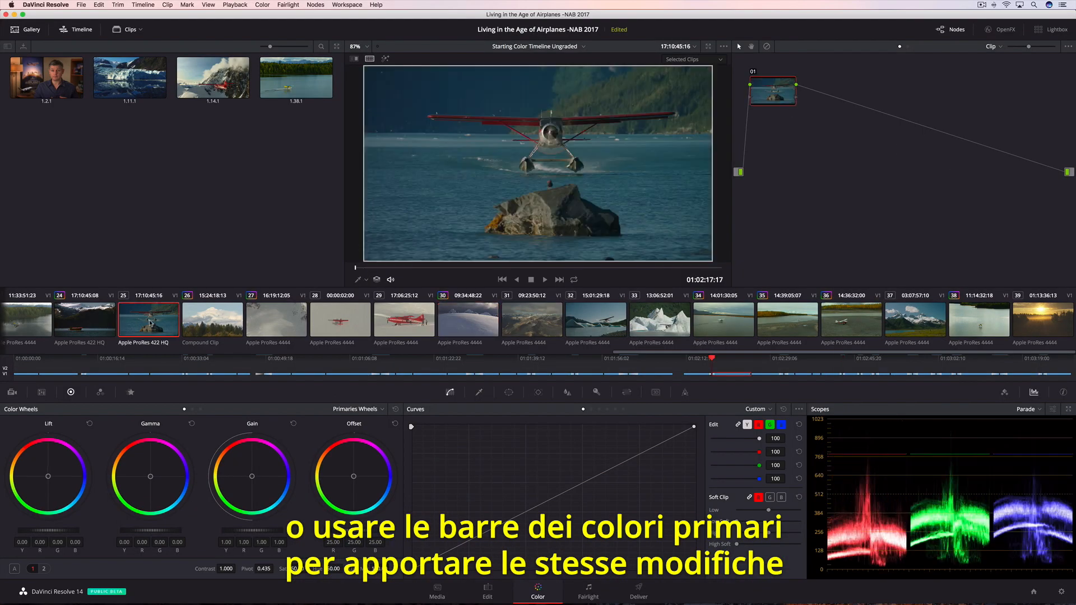
left_click(381, 411)
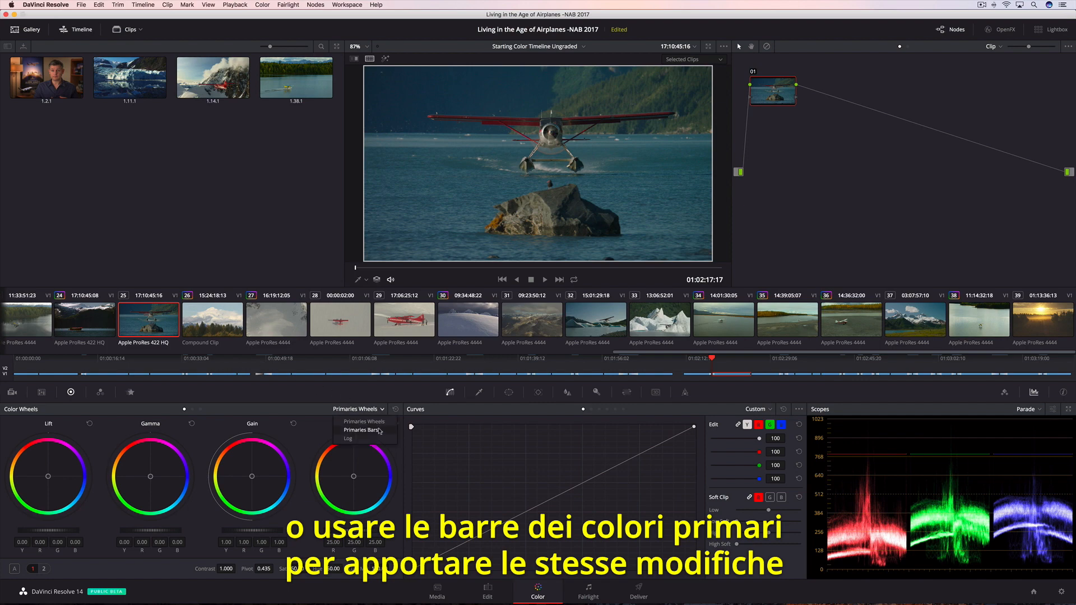
left_click(379, 431)
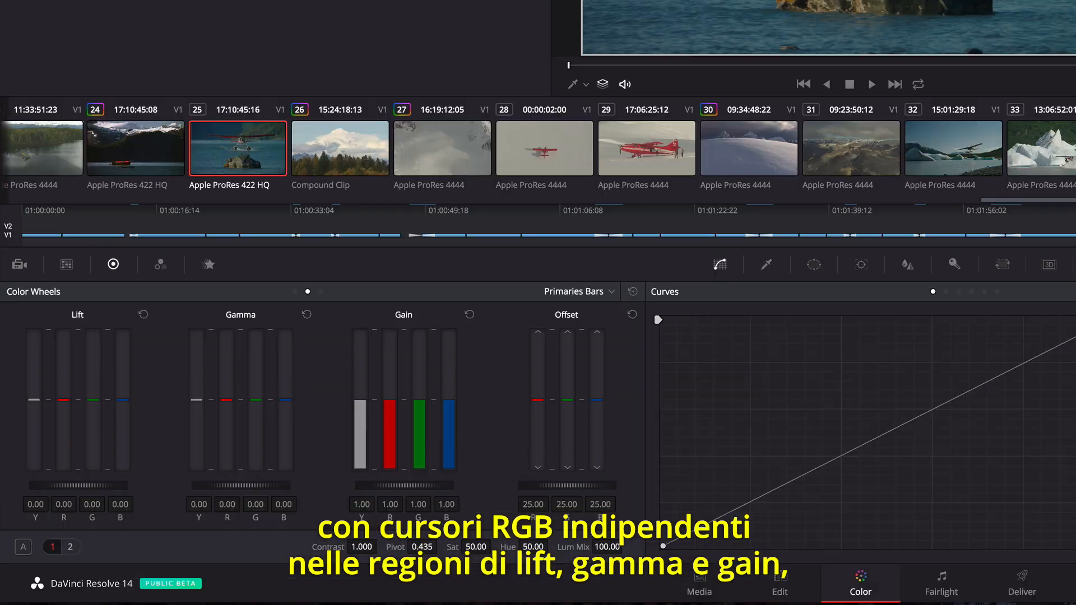
Set clip 25's lift blue to 0.02, gamma green to 0.01 and gain blue to 1.12, and raise its gain luminance
left_click_drag(77, 477, 76, 480)
left_click_drag(123, 402, 123, 398)
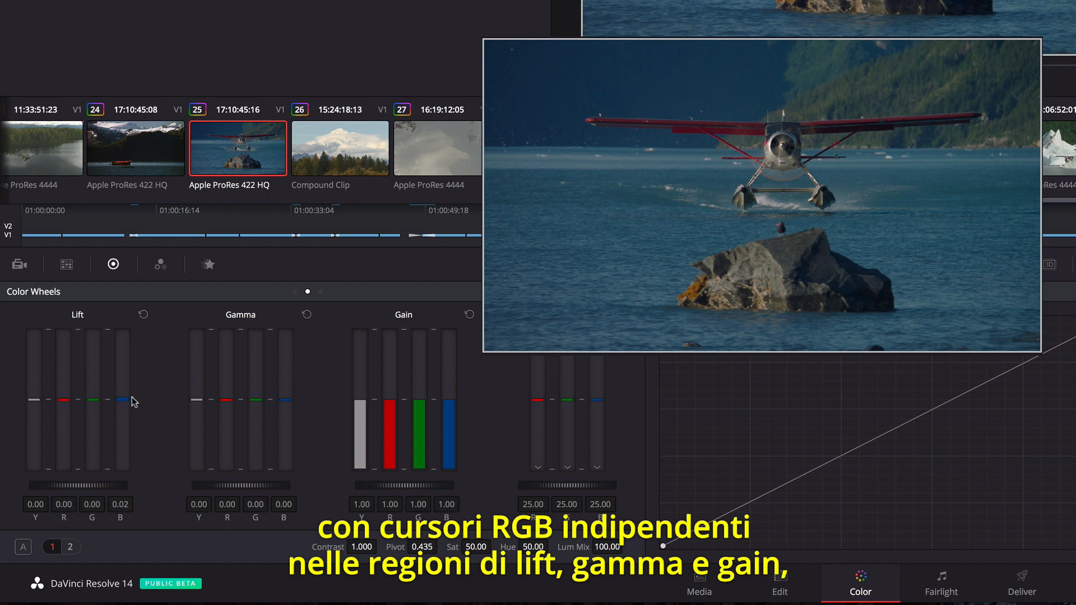
left_click_drag(255, 402, 255, 400)
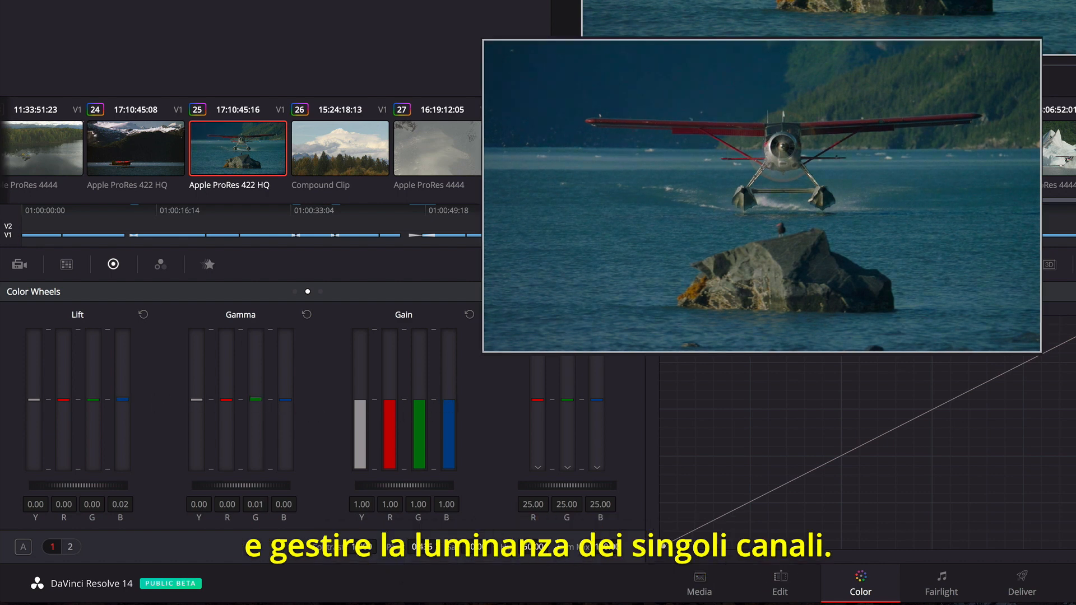
left_click_drag(448, 396, 448, 397)
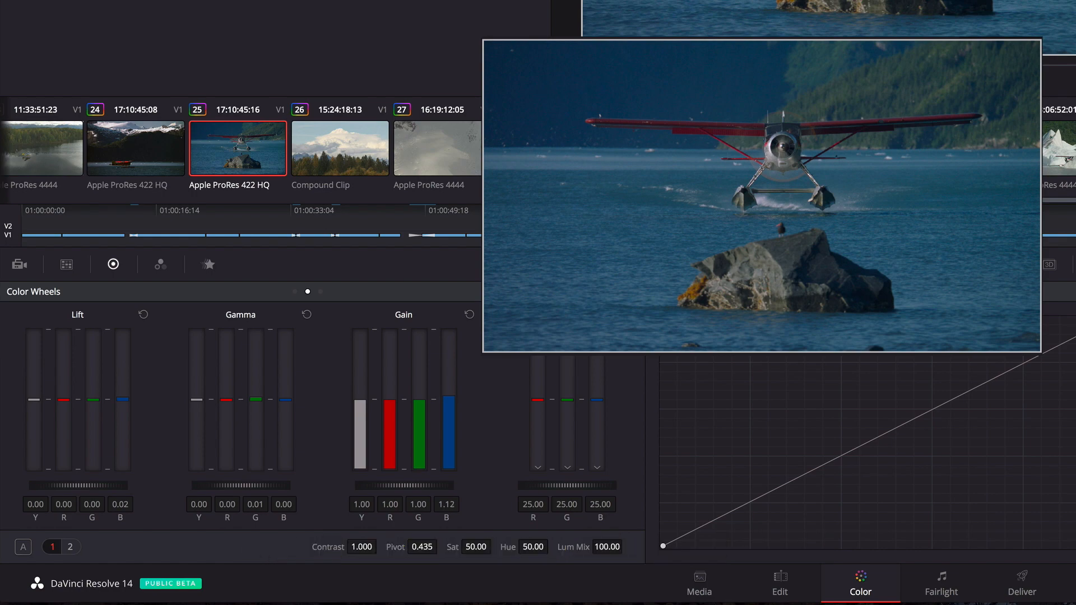
left_click_drag(359, 399, 360, 379)
Select clip 13 and play it to about 01:01:17:07
left_click(152, 332)
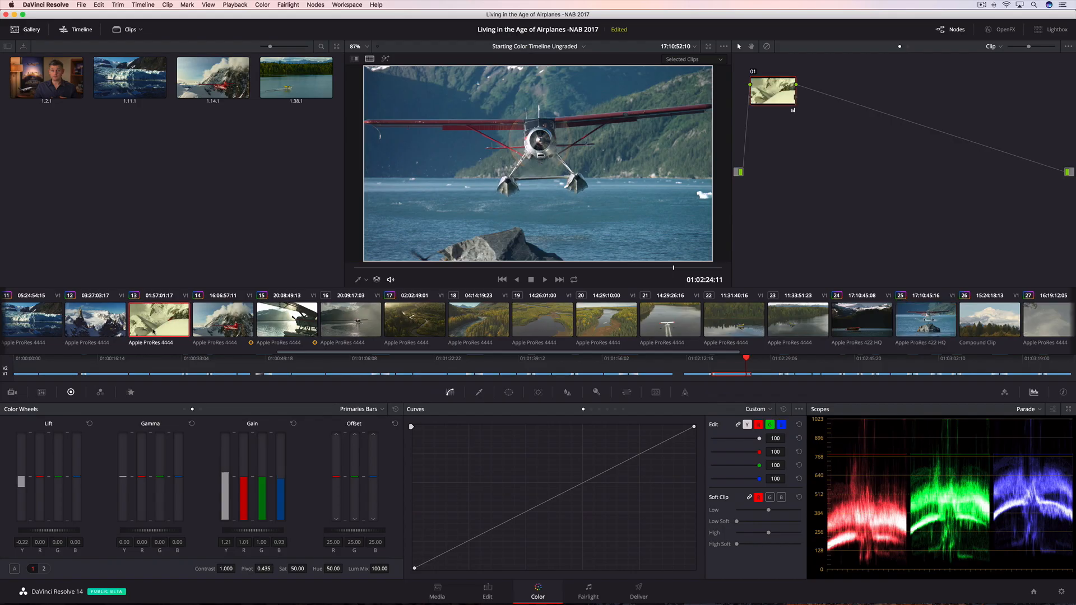
key("space")
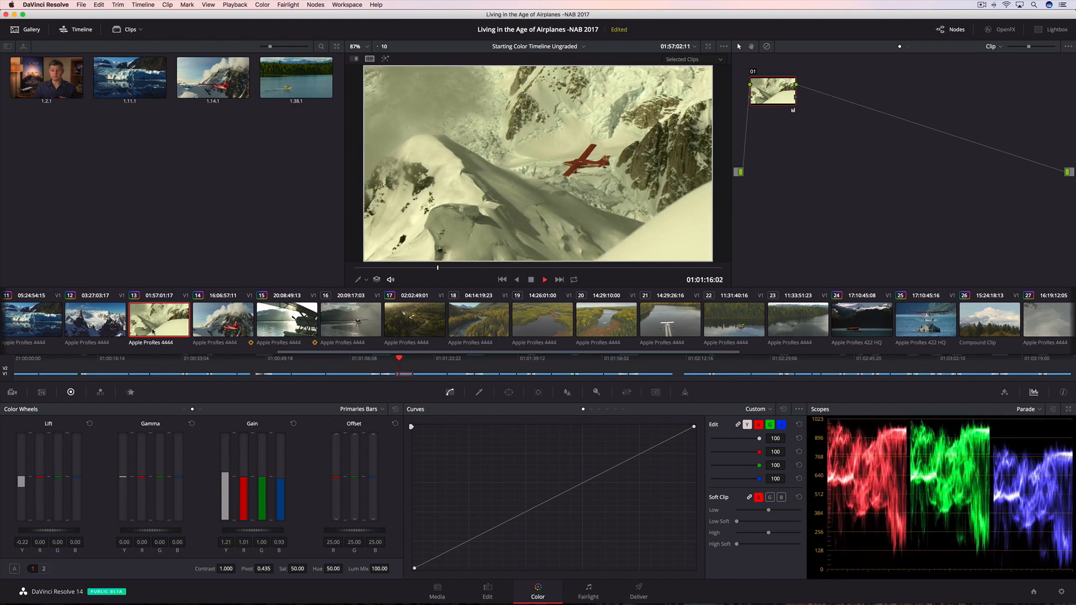
key("space")
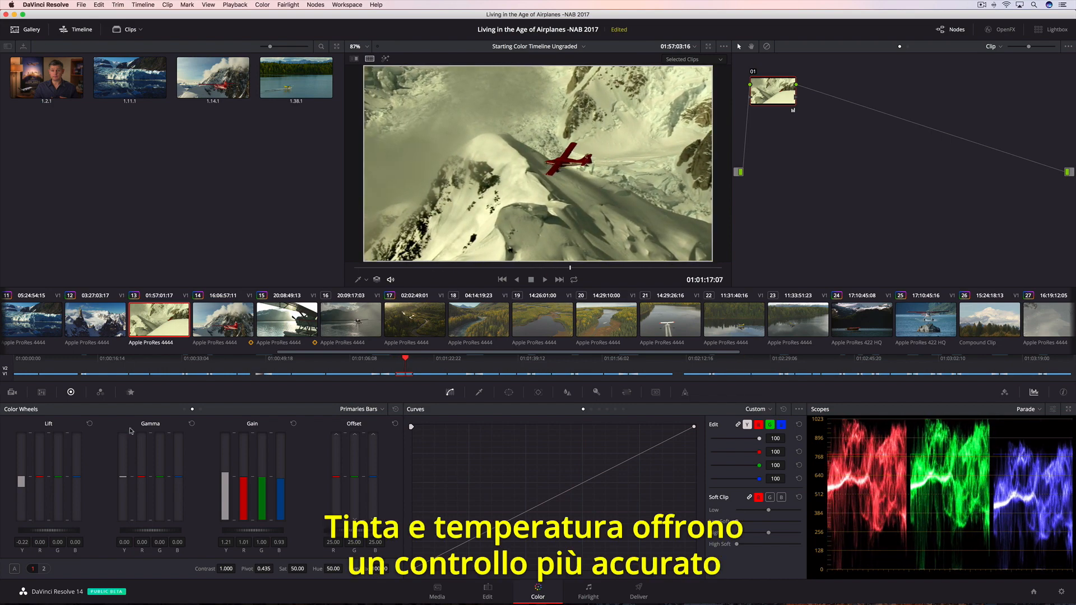
Lower the color temperature of clip 13 and raise its tint
left_click(43, 569)
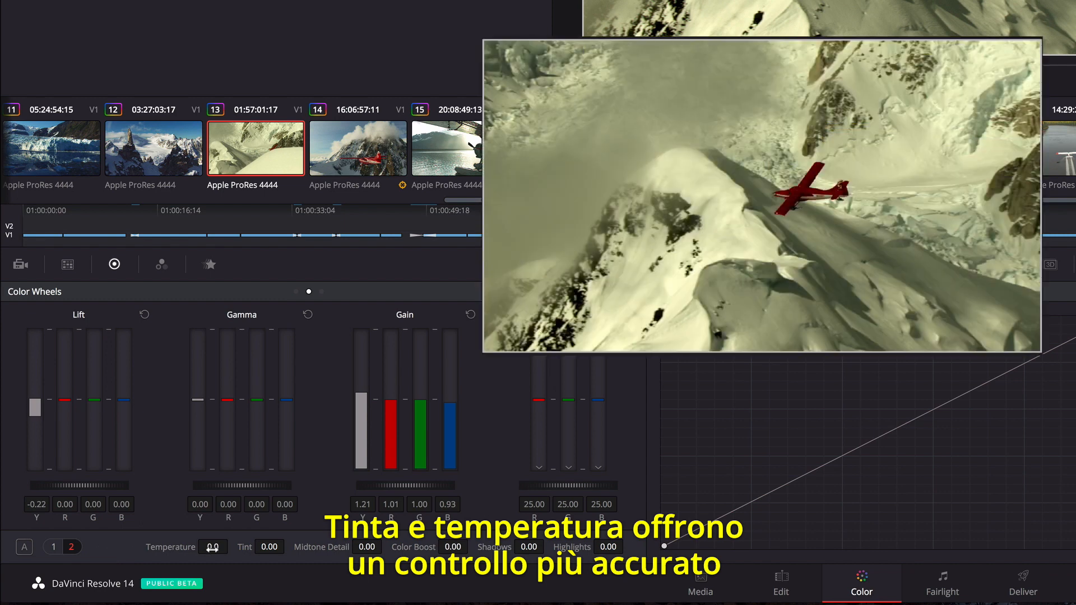
left_click_drag(216, 549, 152, 549)
left_click_drag(261, 549, 289, 546)
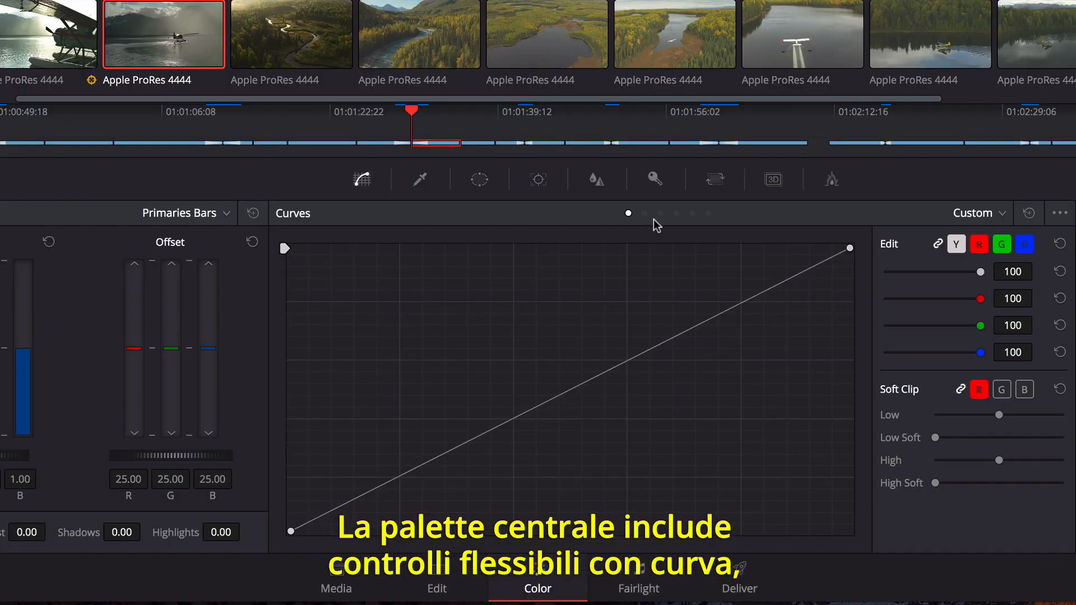
Browse the available curve types and return to the Custom curves
left_click(599, 410)
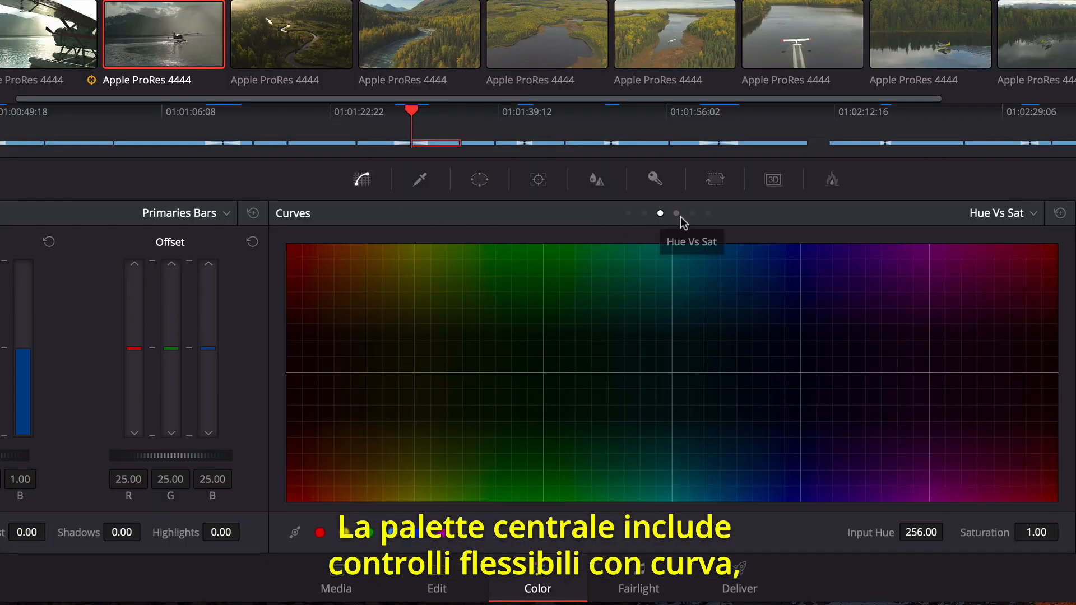
left_click(706, 215)
left_click(628, 214)
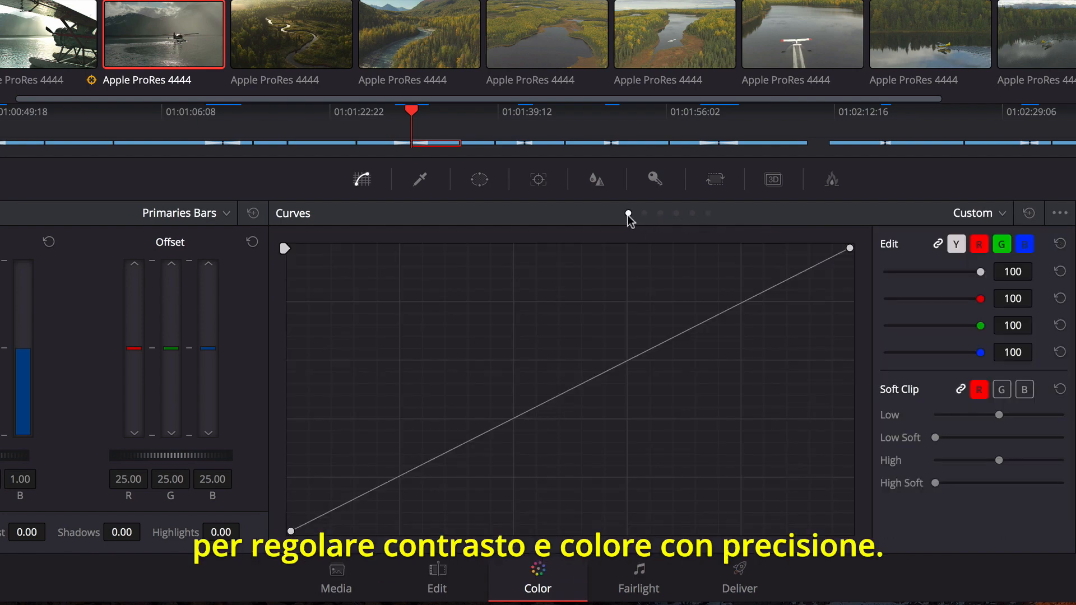
On clip 16's custom curves, raise blue in the shadows and lower it in the highlights, and do the opposite with red
left_click(1025, 244)
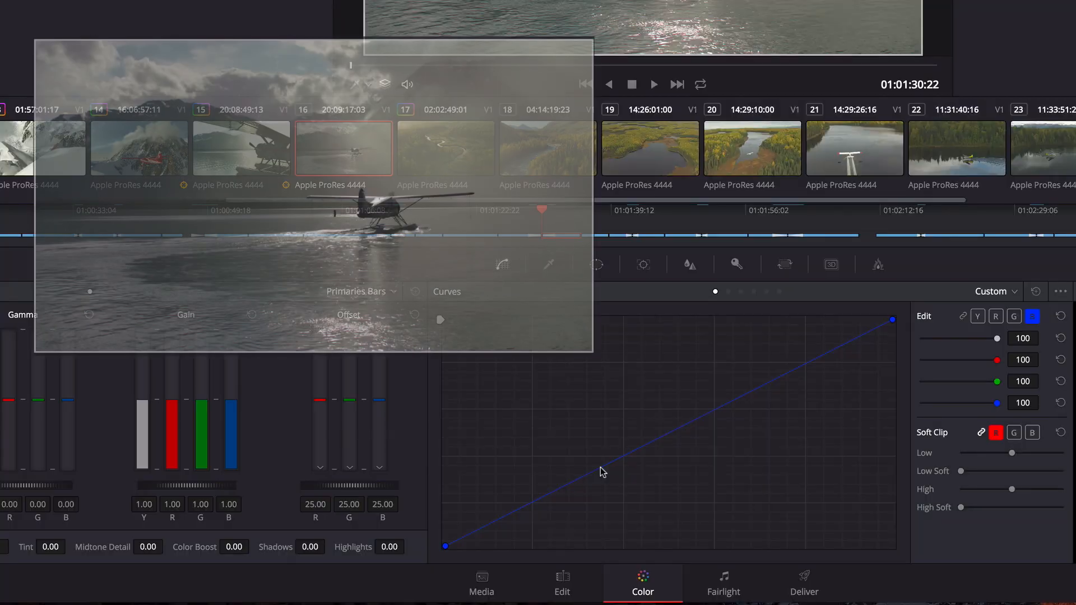
left_click_drag(600, 476, 596, 456)
left_click_drag(791, 372, 783, 365)
left_click(995, 316)
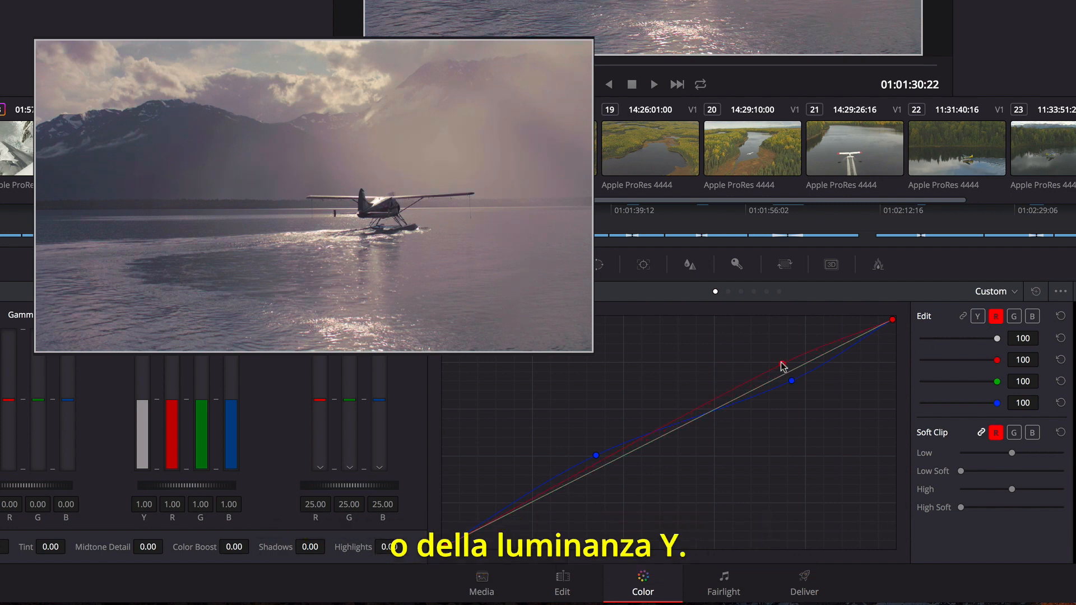
left_click_drag(645, 440, 644, 449)
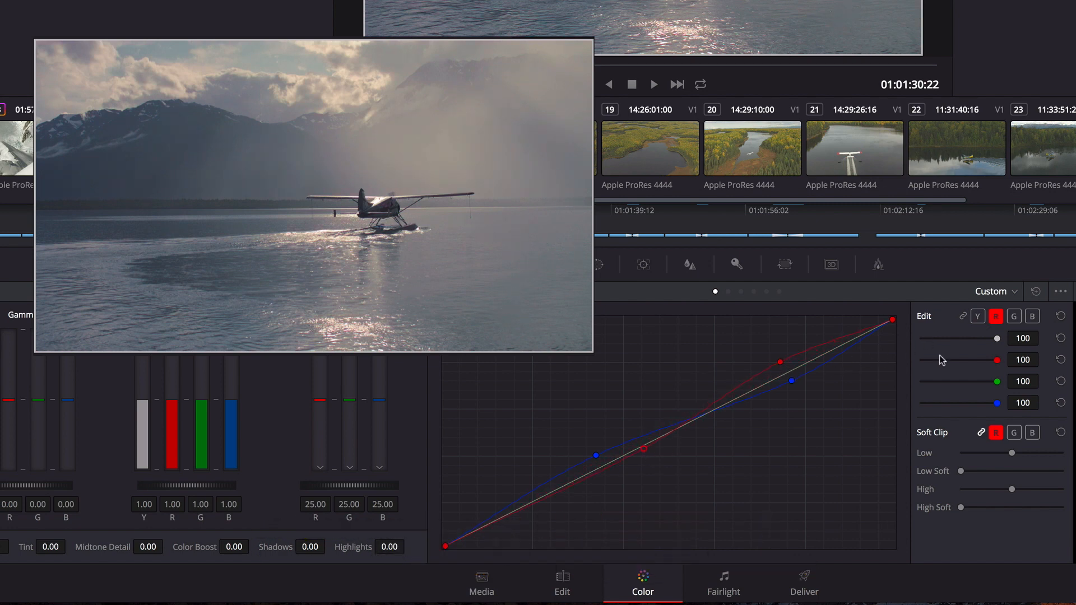
Shape clip 16's luminance curve into an S by lowering the shadows and raising the highlights
left_click(978, 316)
left_click_drag(584, 480, 587, 510)
left_click_drag(728, 432, 733, 376)
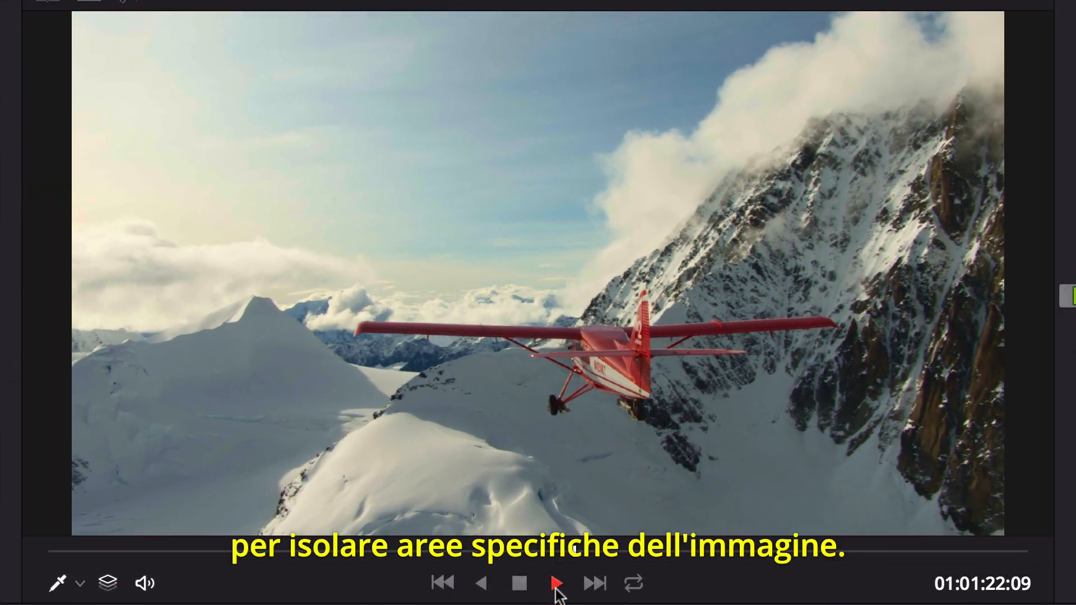
Return to the start of the red airplane clip, sample the airplane's red for the Hue Vs Hue curve and shift it to magenta
left_click(520, 585)
left_click(69, 552)
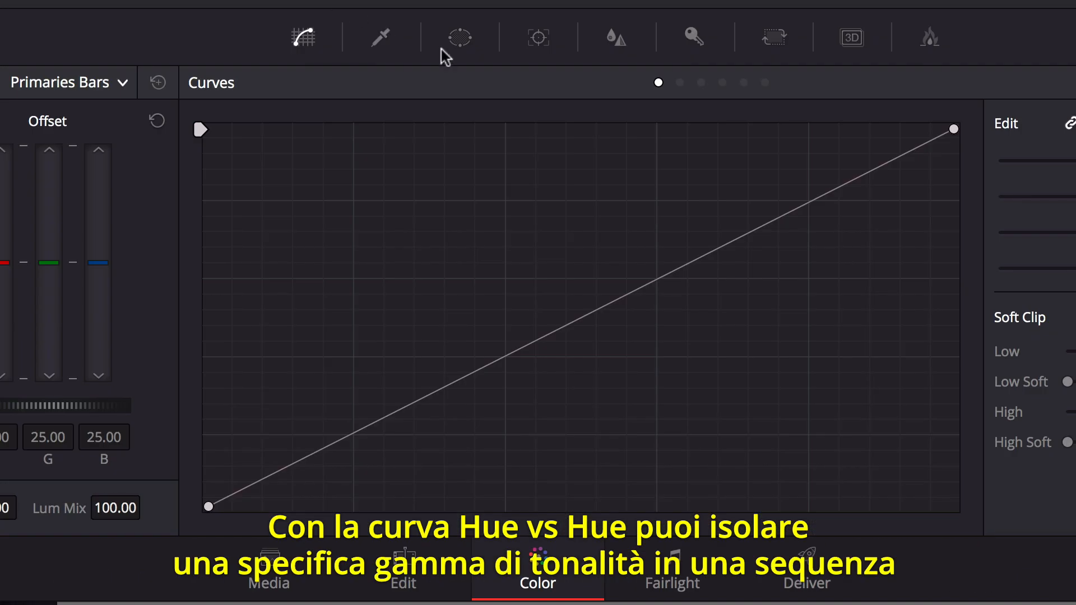
left_click(680, 83)
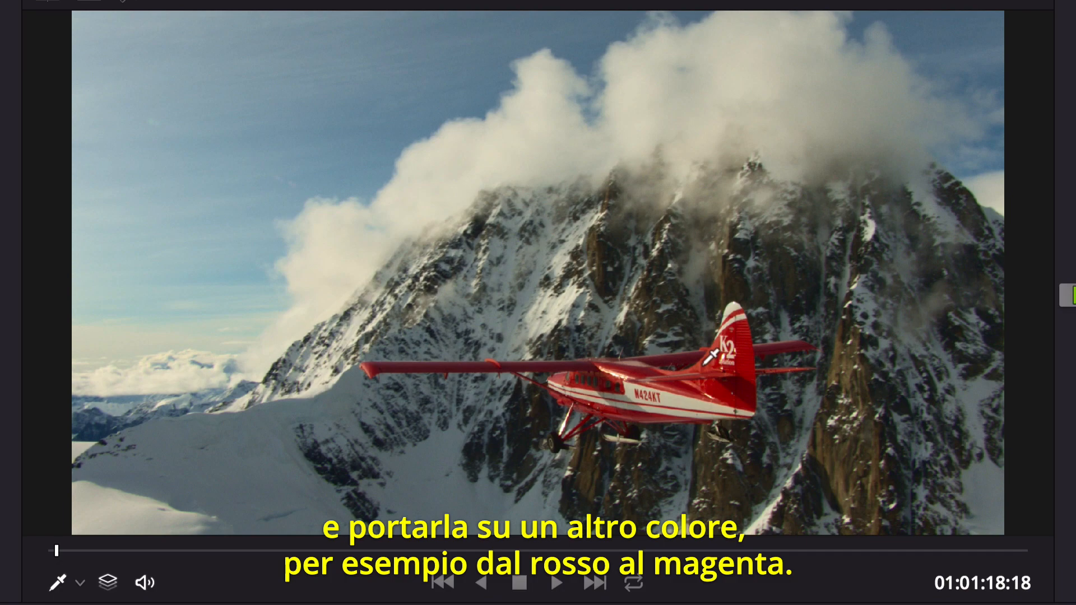
left_click(705, 364)
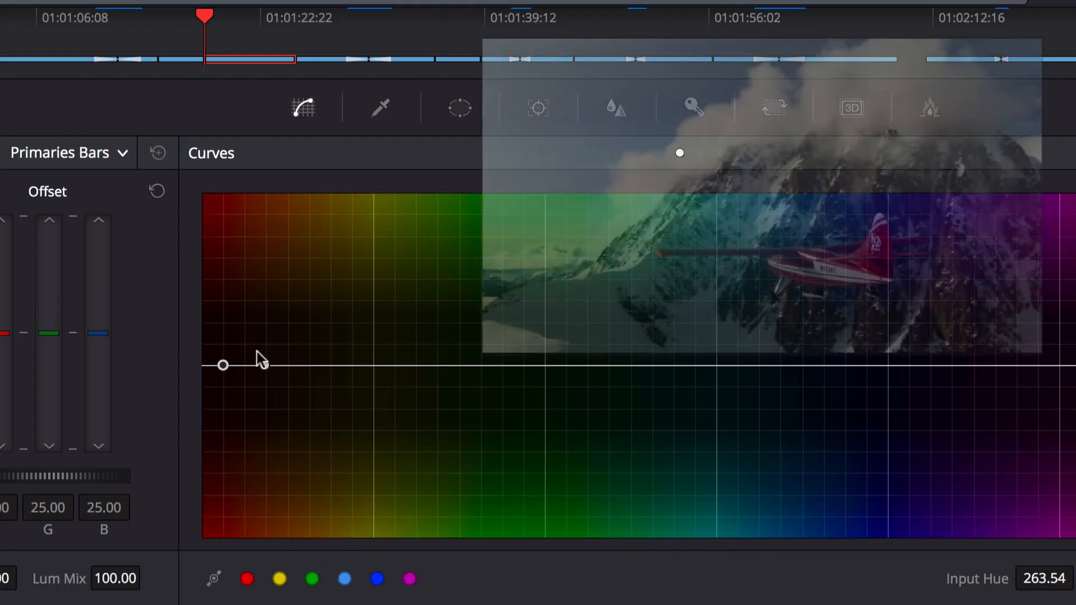
left_click_drag(222, 365, 223, 306)
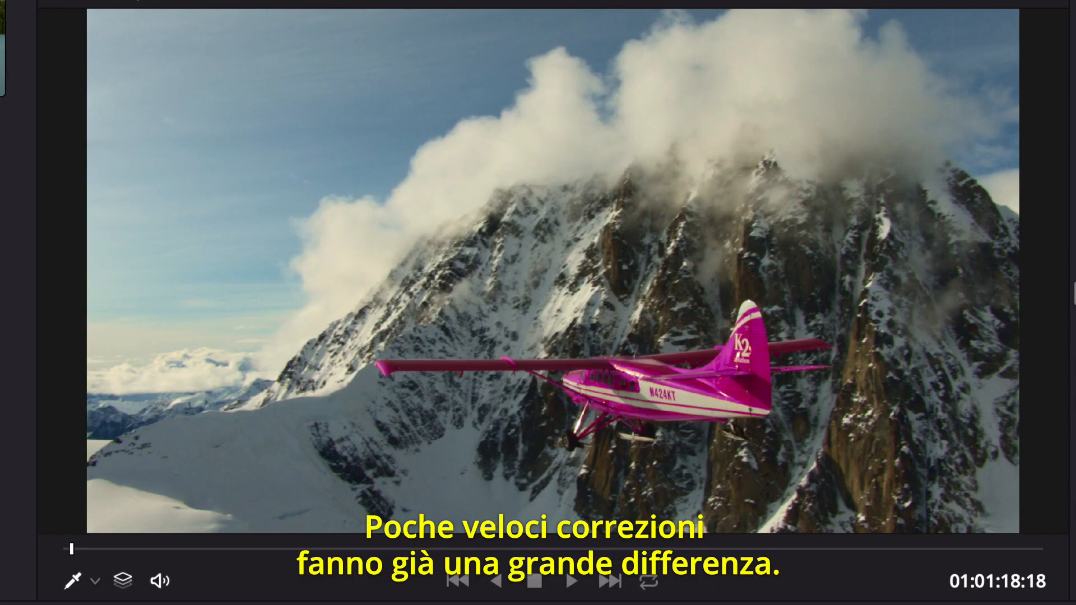
Compare the magenta airplane clip with its grade bypassed and restored, and play it
key("shift+d")
key("shift+d")
key("space")
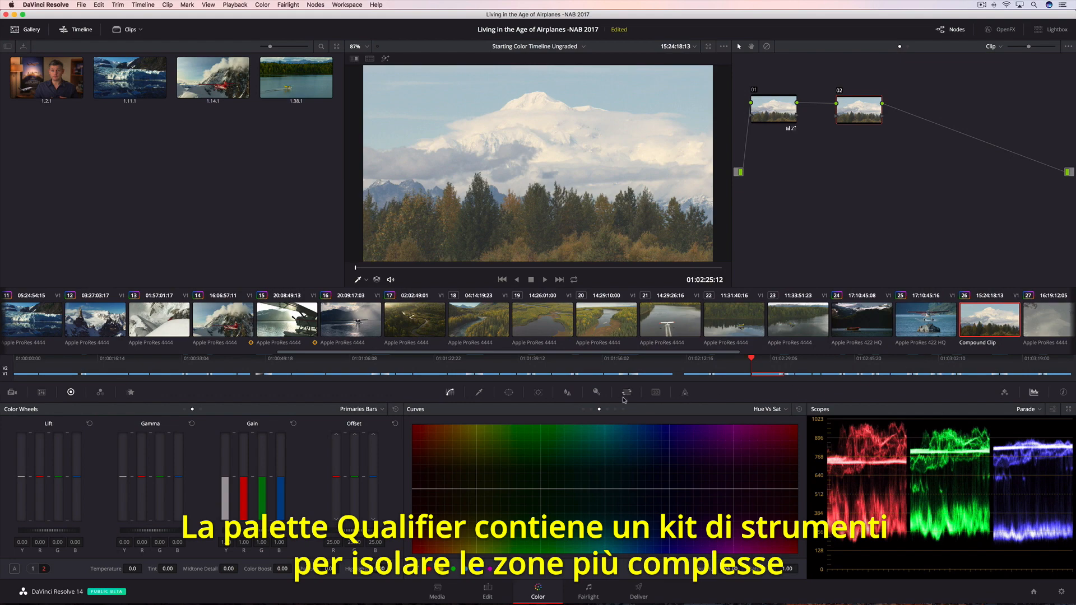
Isolate clip 26's trees with a 3D qualifier stroke drawn across them and raise their saturation to about 99
left_click(480, 394)
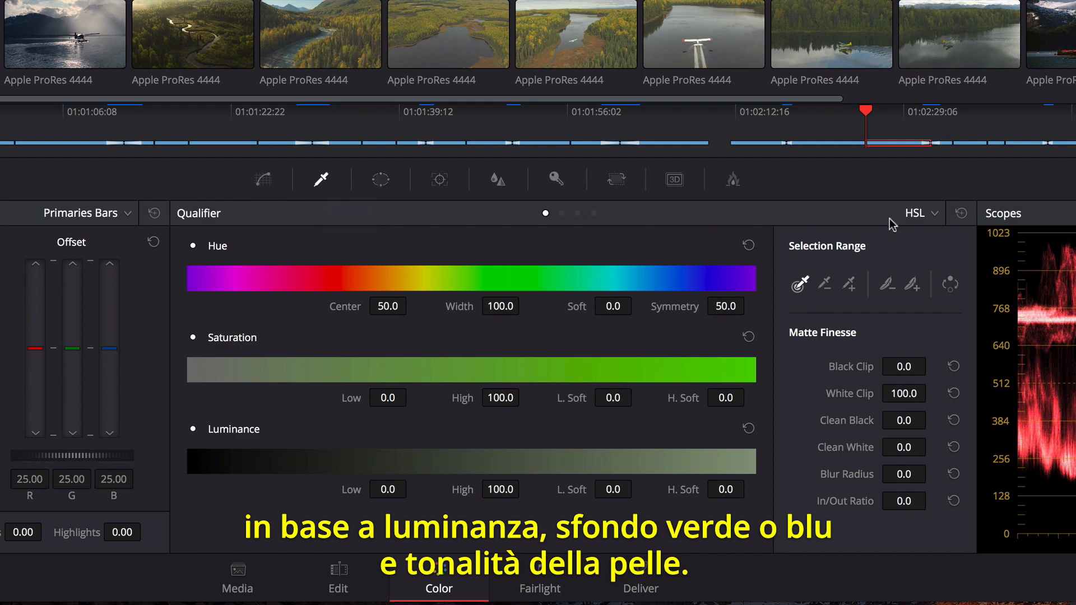
left_click(927, 216)
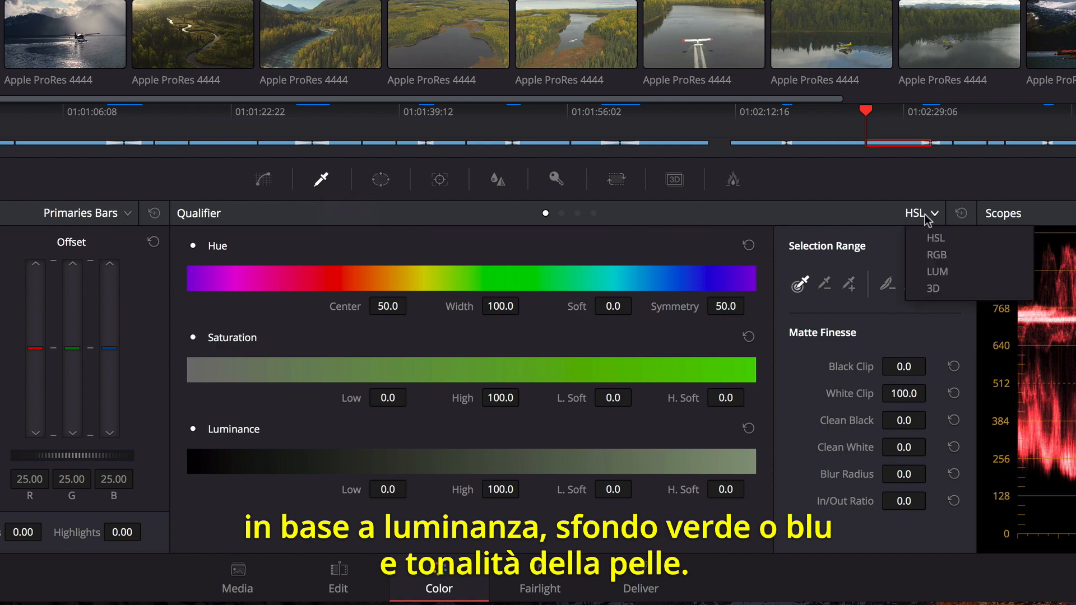
left_click(933, 289)
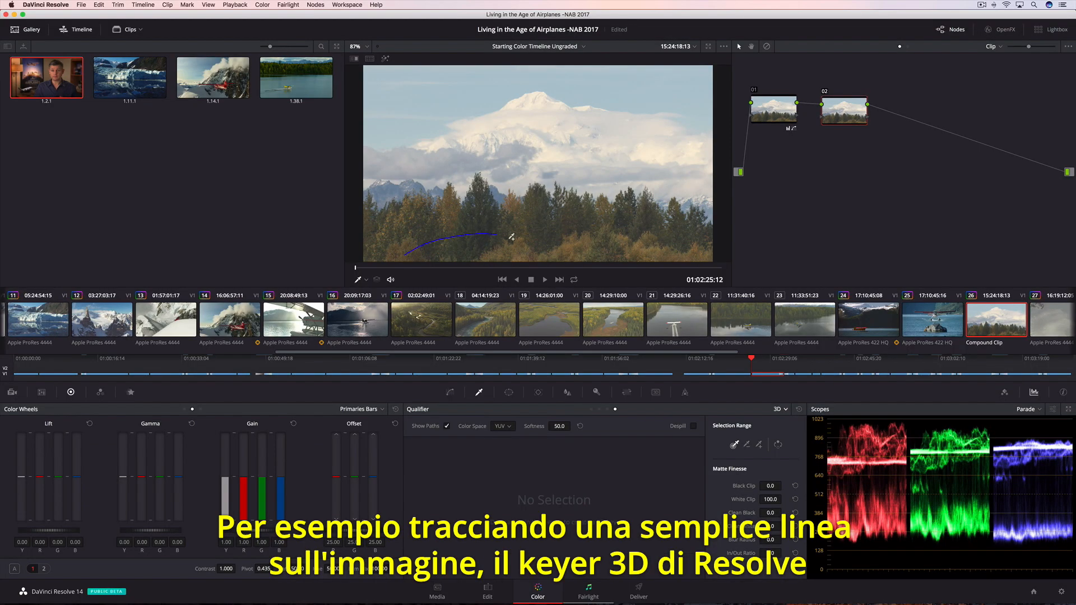
left_click_drag(686, 241, 686, 241)
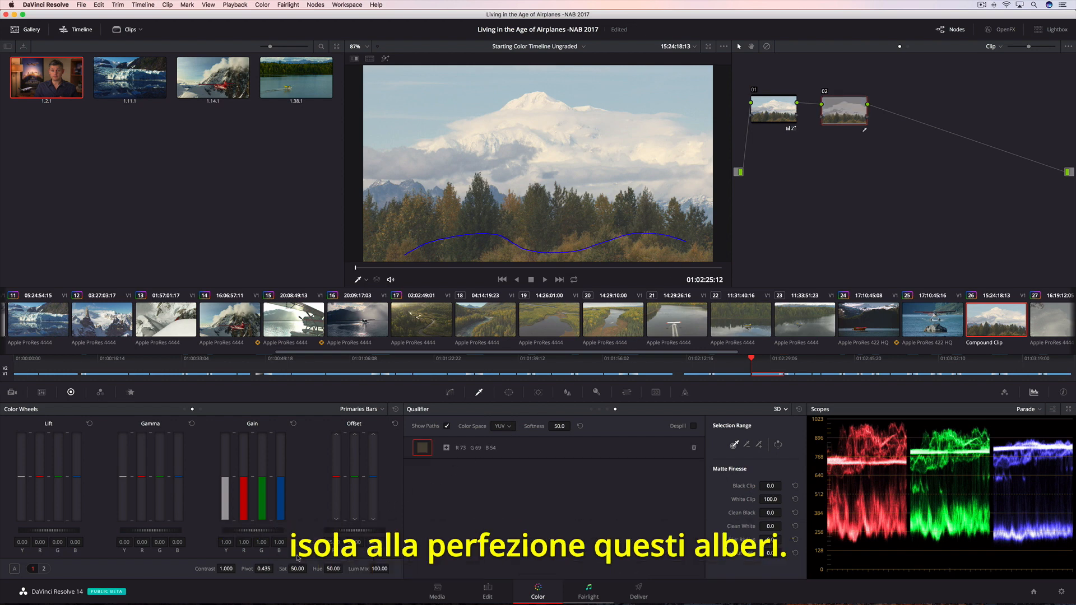
left_click_drag(310, 568, 311, 569)
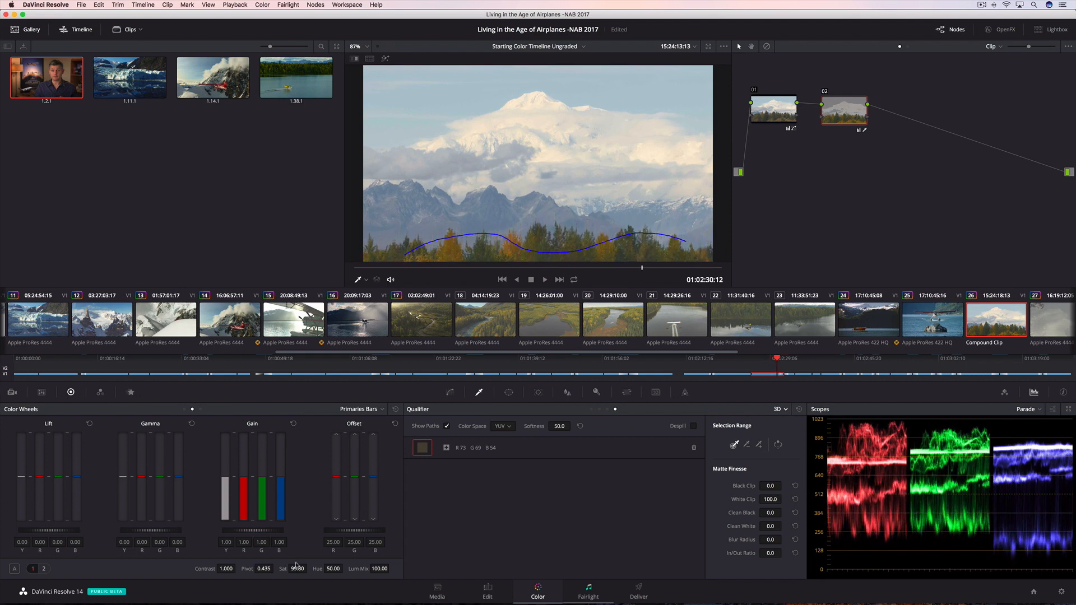
Select clip 24, play it and activate a curve Power Window for it
left_click(868, 320)
left_click(544, 280)
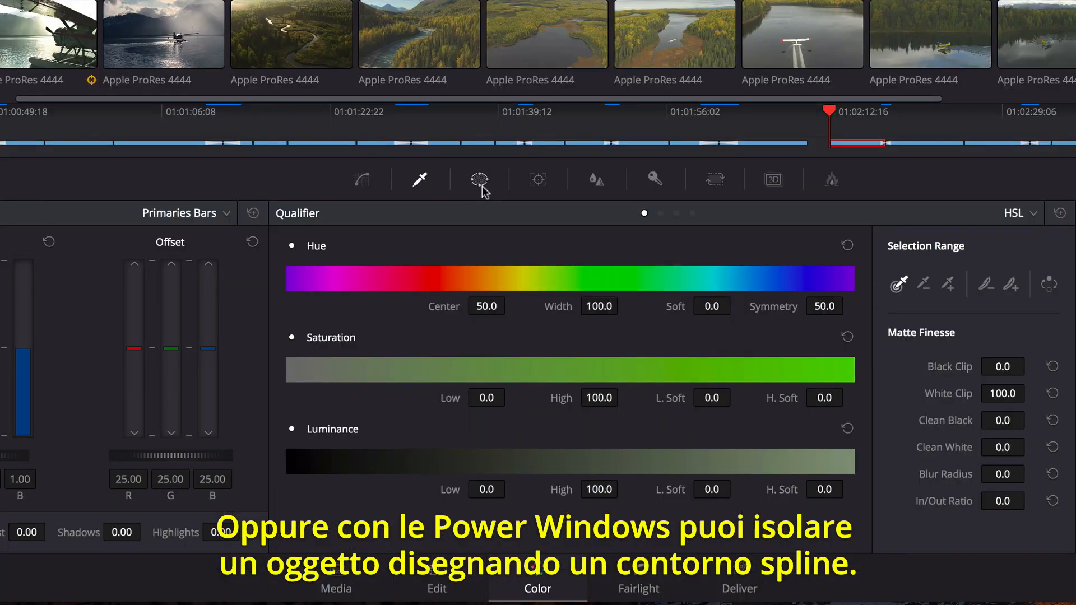
left_click(481, 182)
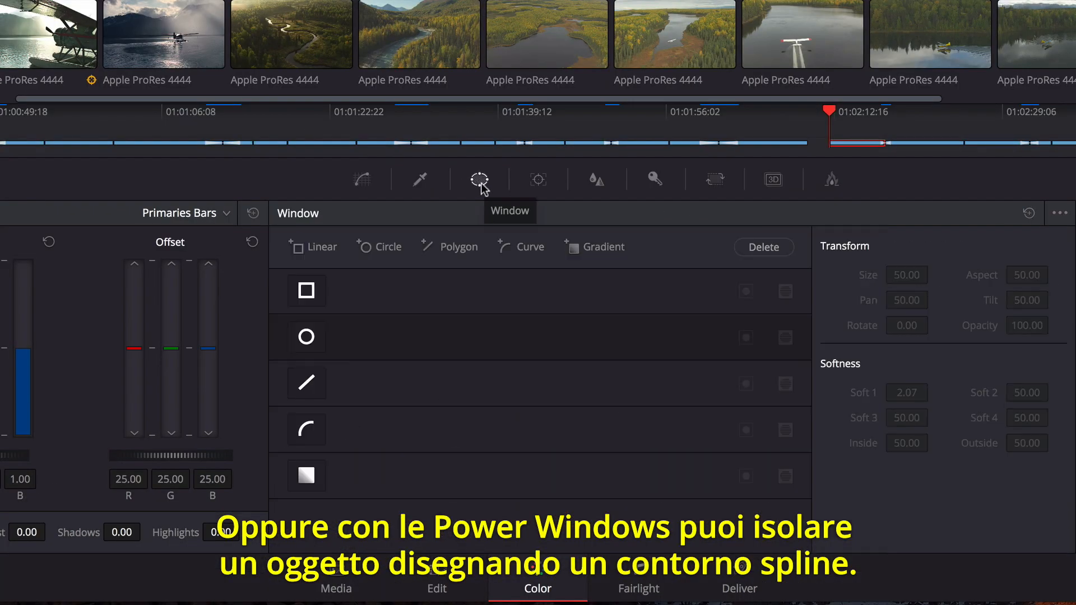
left_click(310, 435)
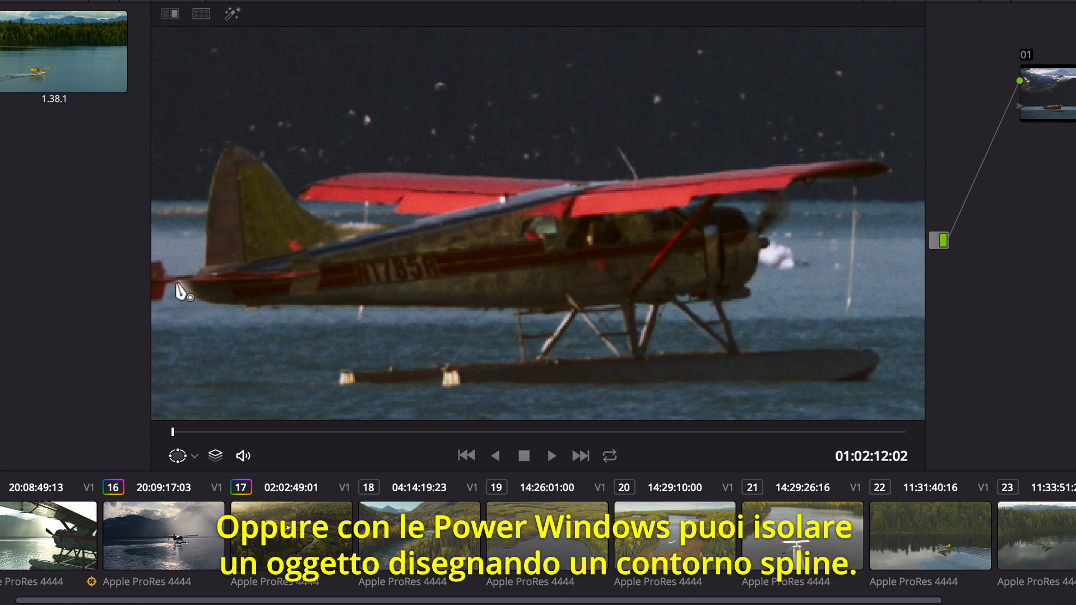
Draw a closed curve window around the seaplane's fuselage, nose, both wings and tail fin, leaving out the floats
left_click(177, 282)
left_click(192, 299)
left_click(555, 309)
left_click(745, 288)
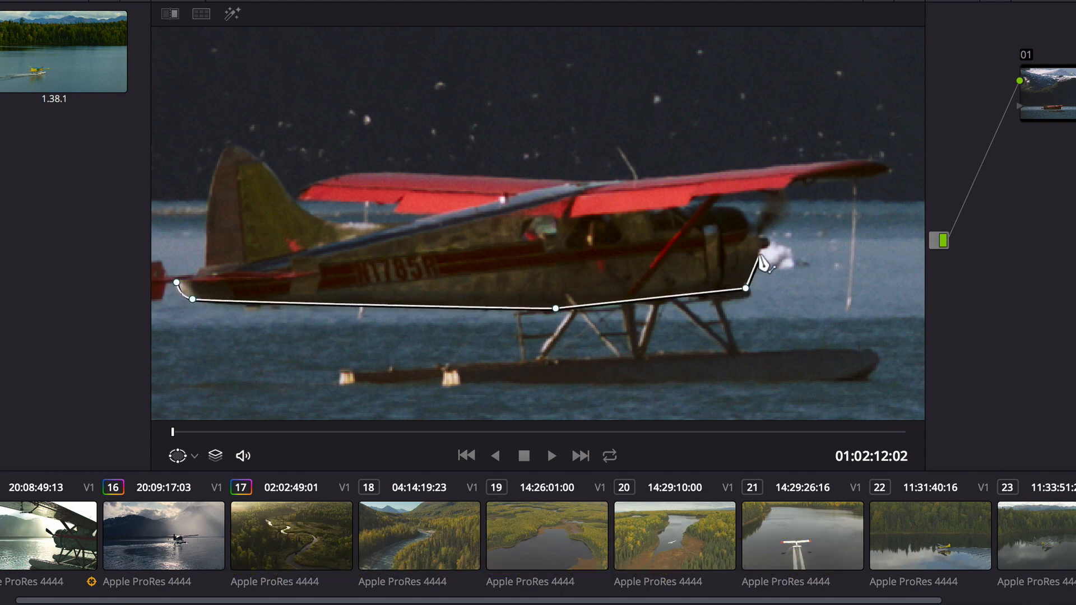
left_click(760, 249)
left_click(736, 207)
left_click(642, 215)
left_click(685, 206)
left_click(691, 196)
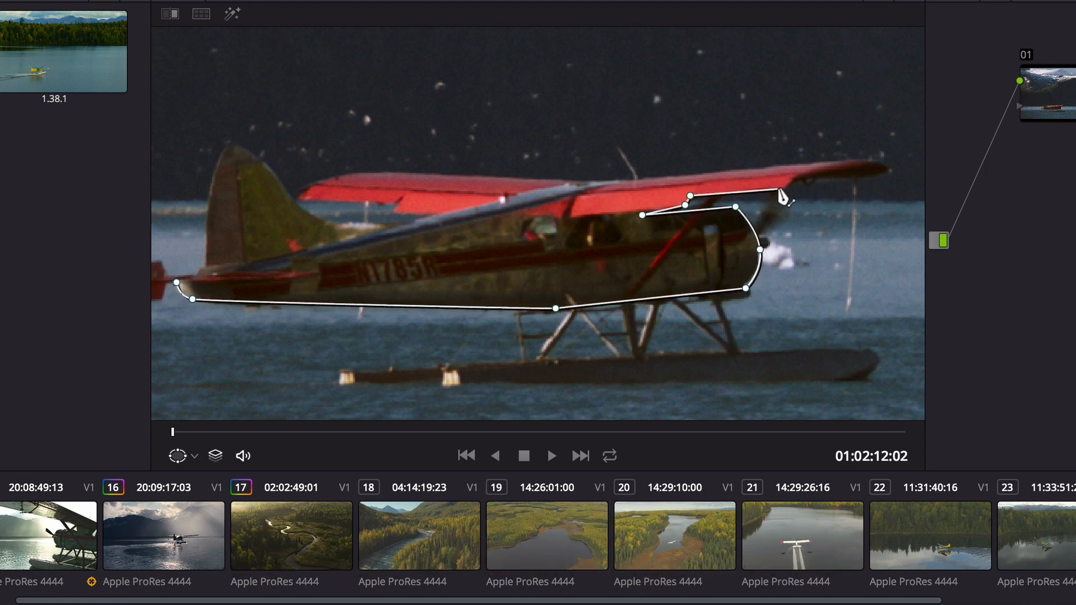
left_click(782, 189)
left_click(813, 176)
left_click(884, 173)
left_click(868, 159)
left_click(611, 177)
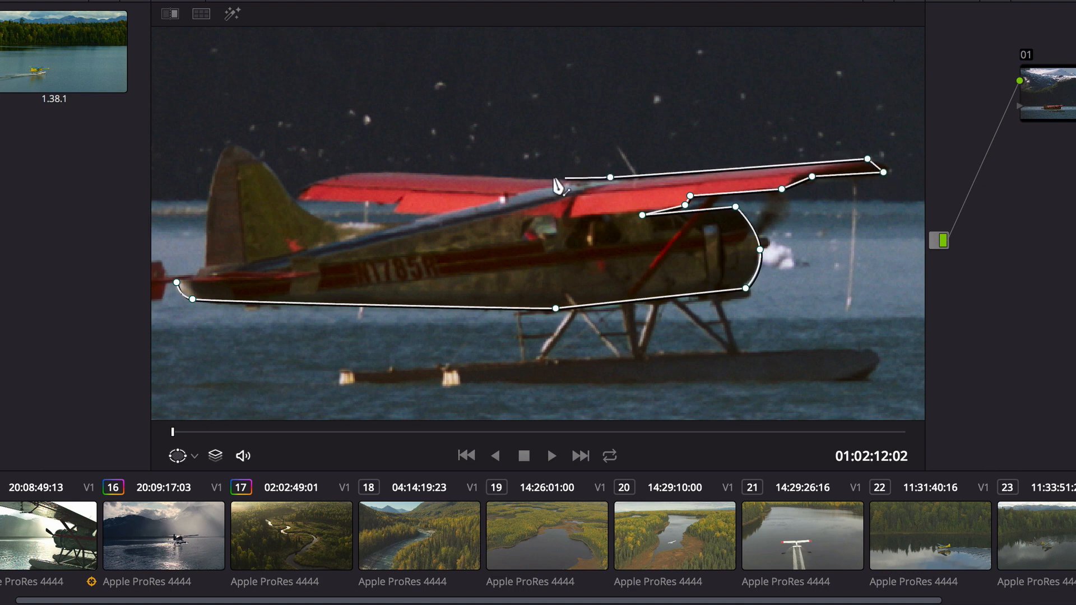
left_click(505, 176)
left_click(363, 169)
left_click(308, 187)
left_click(309, 201)
left_click(392, 210)
left_click(440, 214)
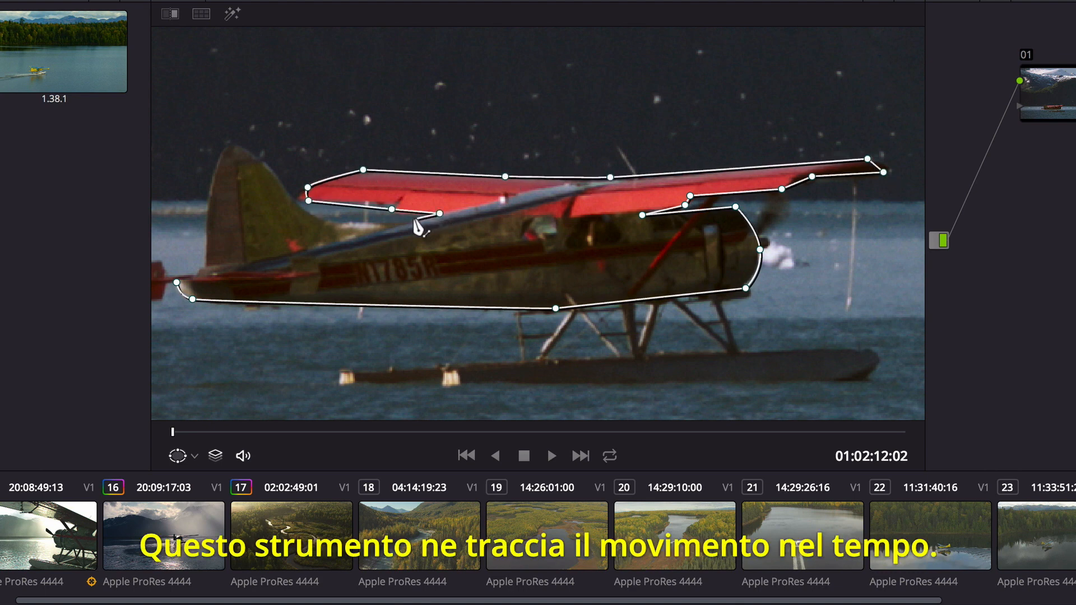
left_click(341, 238)
left_click(293, 206)
left_click(226, 151)
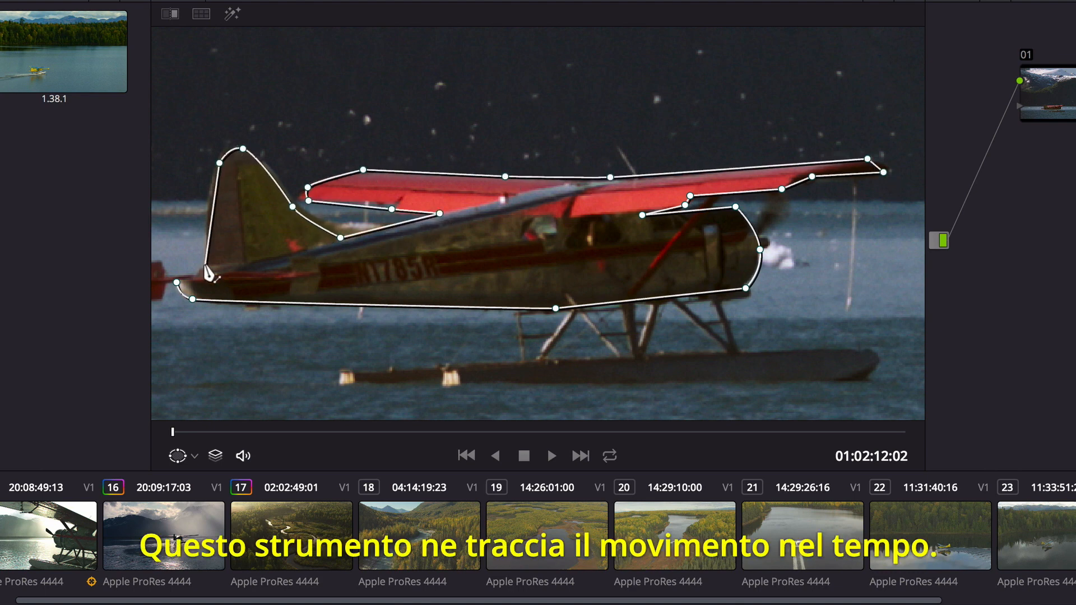
left_click(177, 283)
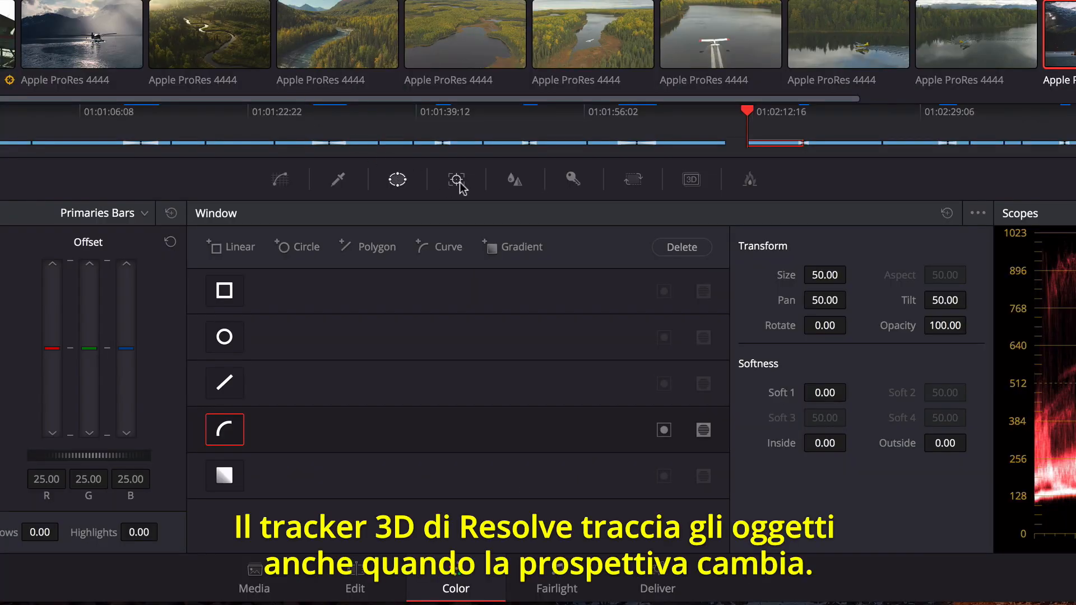
Track the curve window forward through clip 24 and move its right and left wing points to fit the airplane at 01:02:18:04
left_click(459, 185)
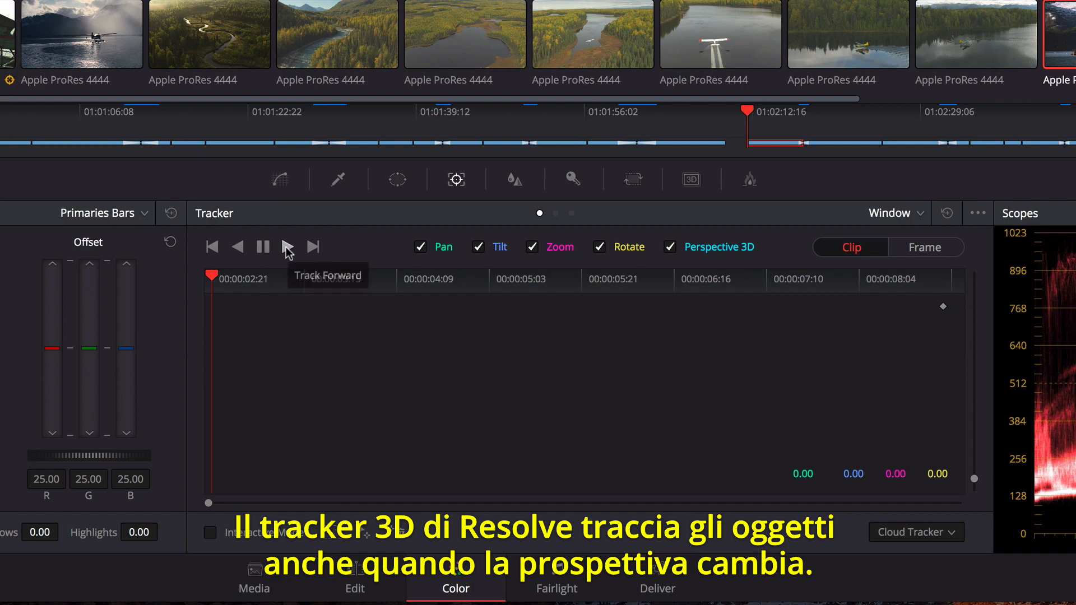
left_click(287, 249)
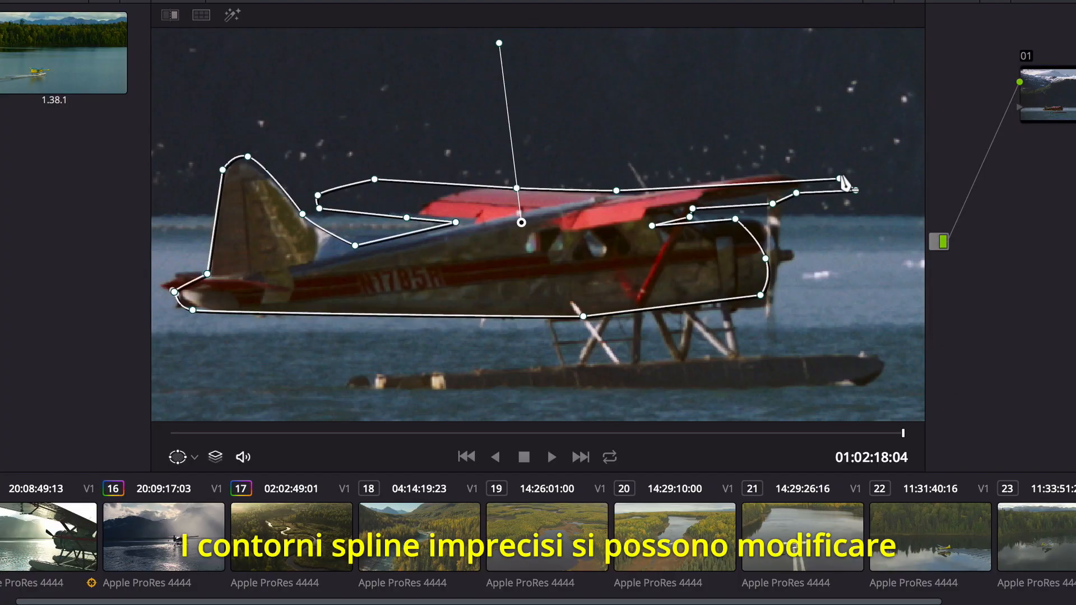
left_click_drag(845, 183, 782, 186)
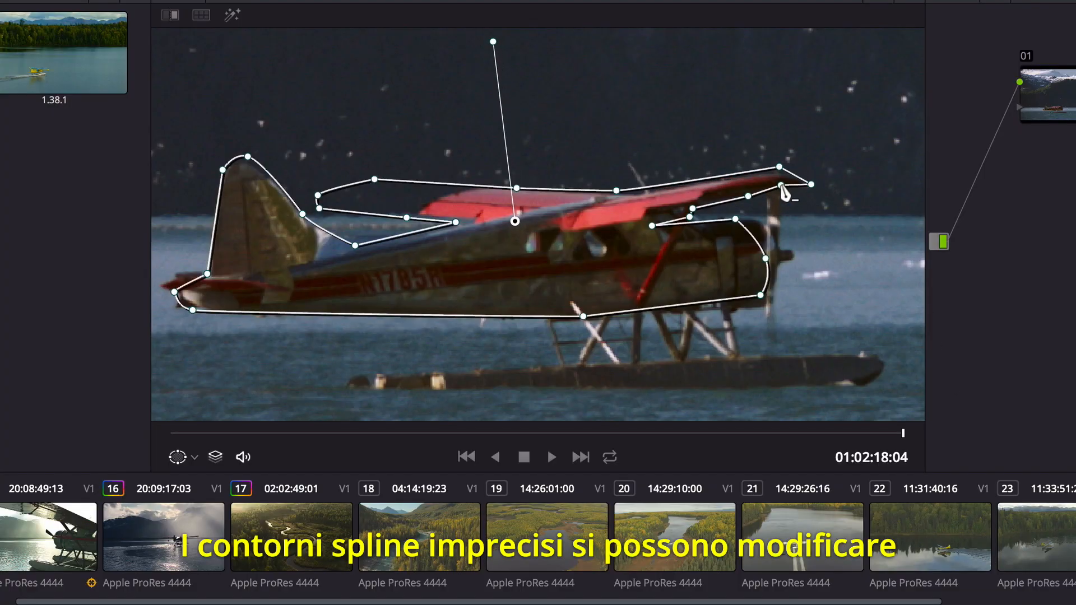
left_click_drag(307, 139, 415, 221)
left_click_drag(375, 192, 471, 199)
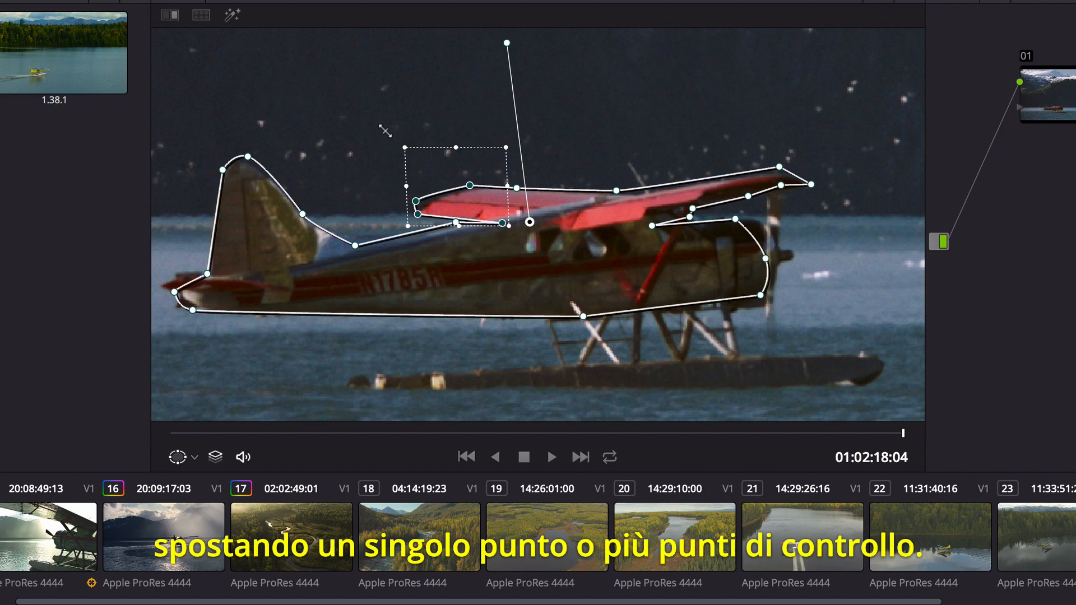
left_click_drag(386, 131, 418, 156)
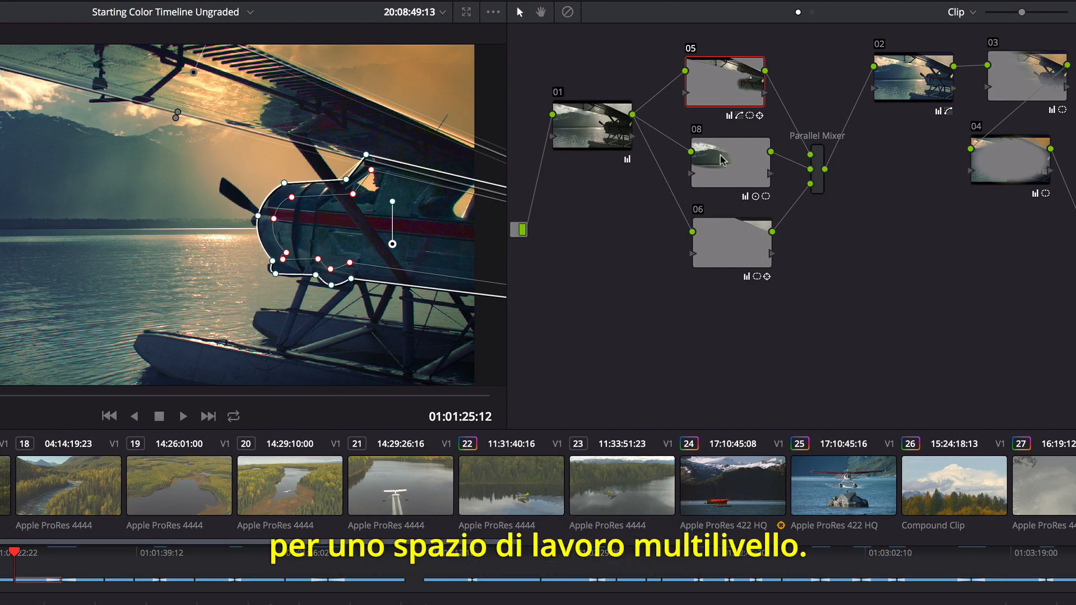
Inspect nodes 08, 06 and 02 in clip 15's node graph
left_click(723, 160)
left_click(723, 238)
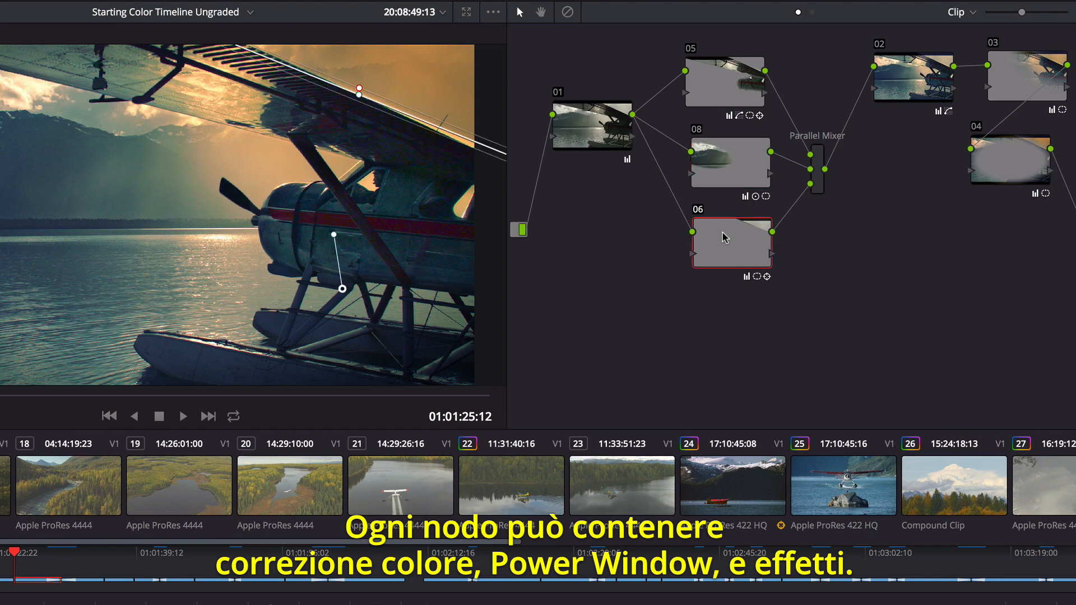
left_click(922, 83)
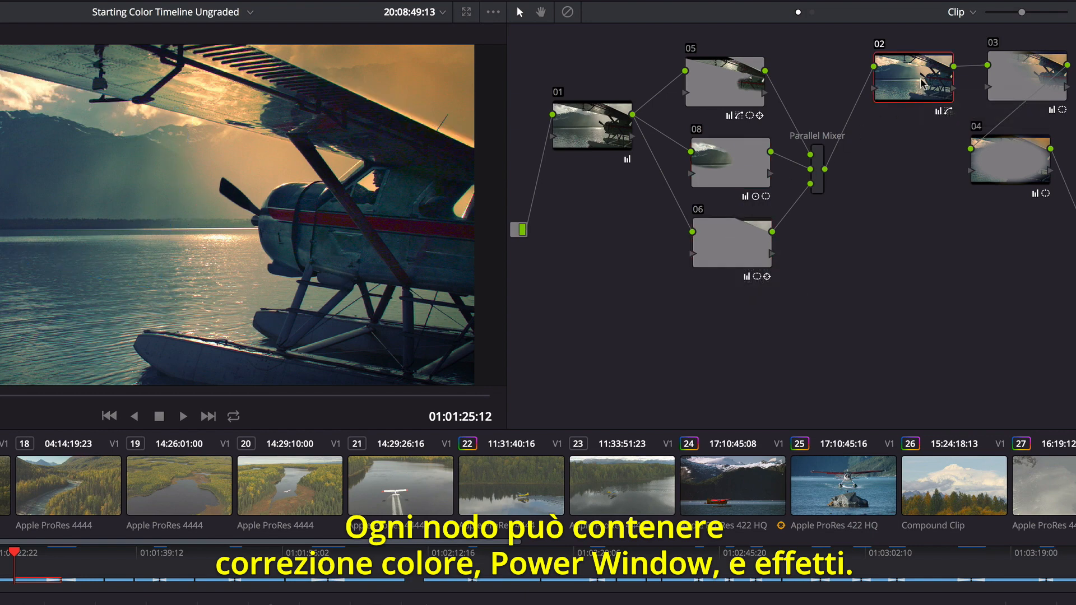
Extract node 03 from clip 15's node chain and reinsert it between the Parallel Mixer and node 02
left_click(1012, 83)
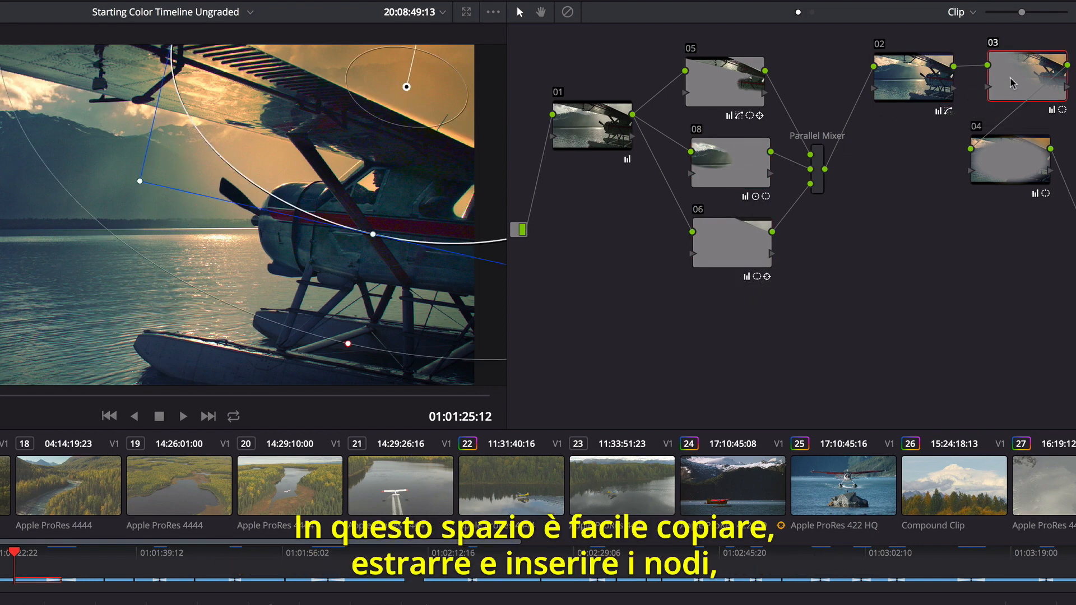
key("e")
left_click_drag(1012, 83, 859, 117)
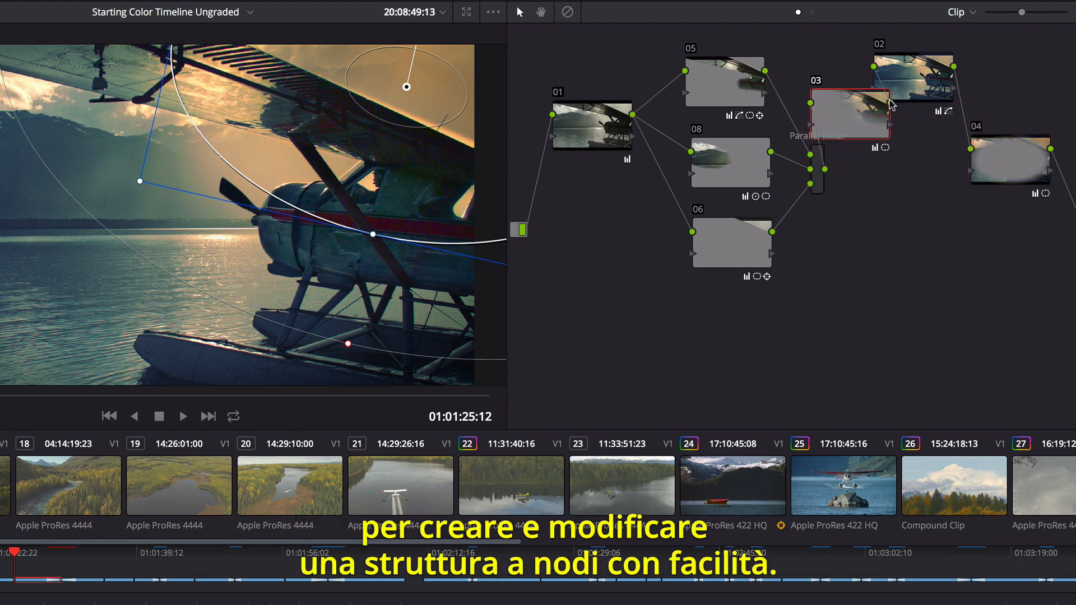
left_click_drag(922, 84, 995, 75)
left_click_drag(873, 113, 904, 85)
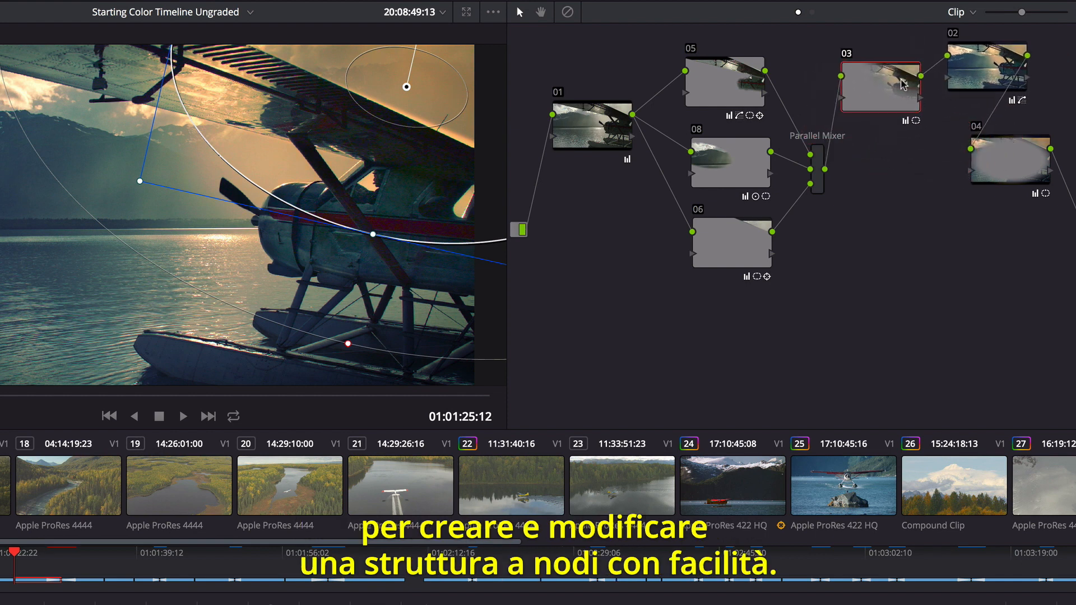
Combine nodes 05, 08, 06 and the Parallel Mixer in clip 15 into one compound node
left_click_drag(653, 39, 817, 286)
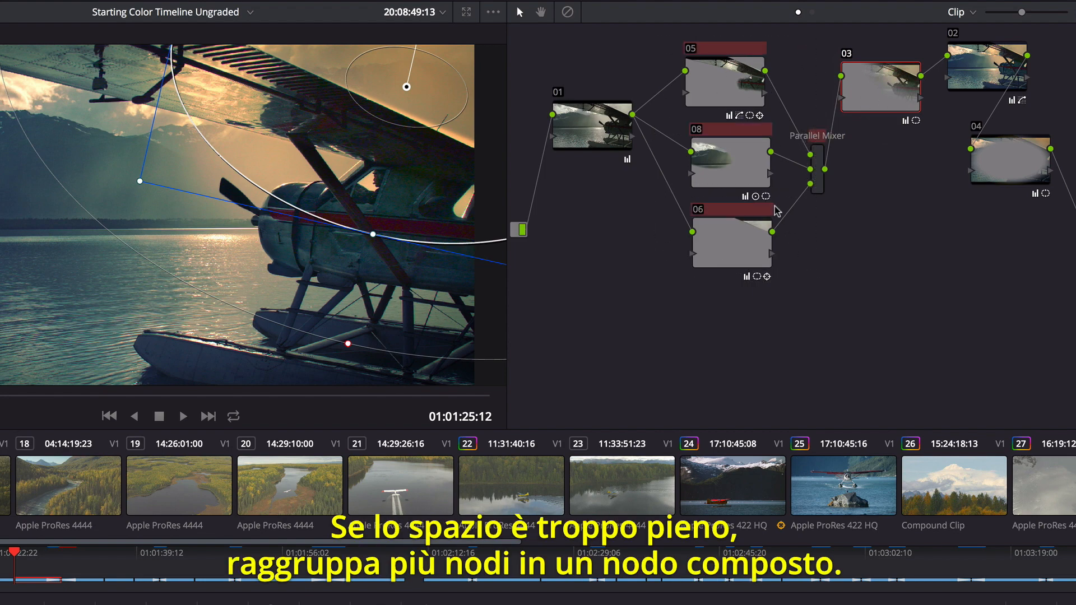
right_click(739, 166)
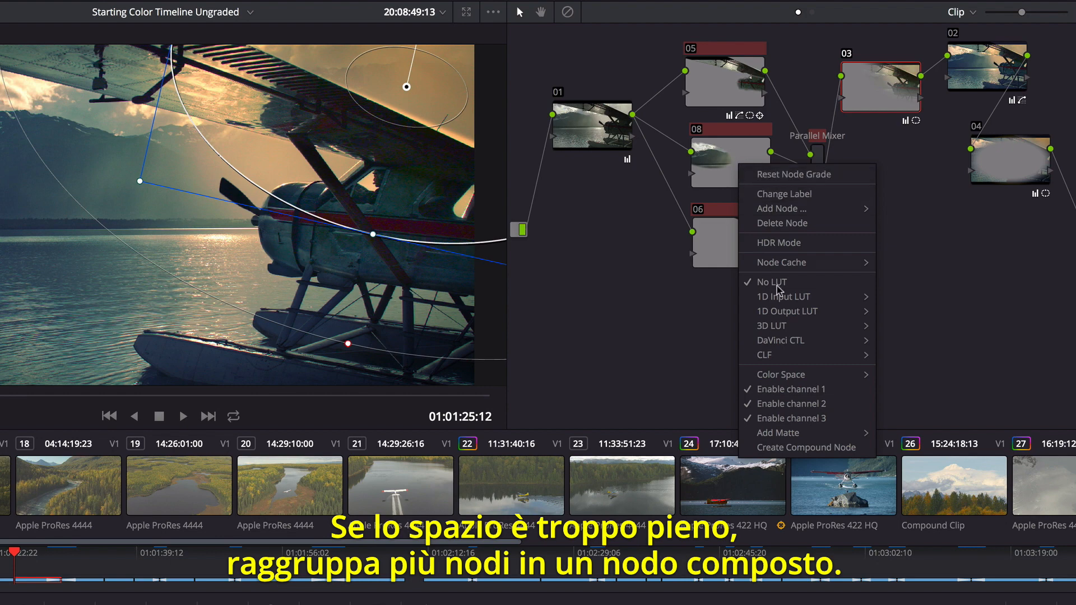
left_click(790, 447)
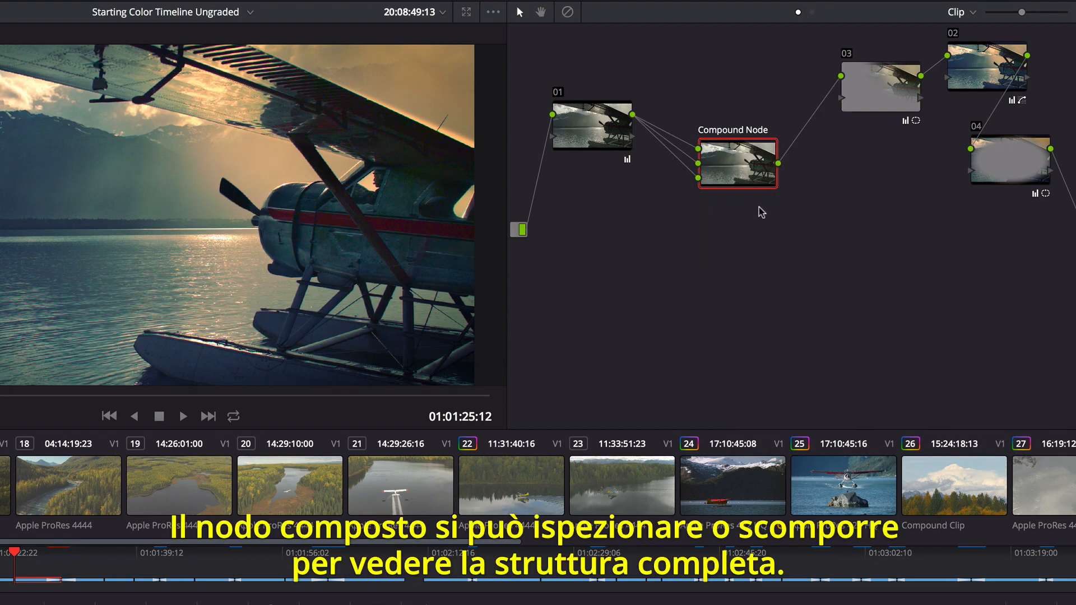
Decompose the compound node into its separate nodes and lower nodes 03, 02 and 04 beside the Parallel Mixer
left_click_drag(736, 169, 730, 133)
right_click(730, 132)
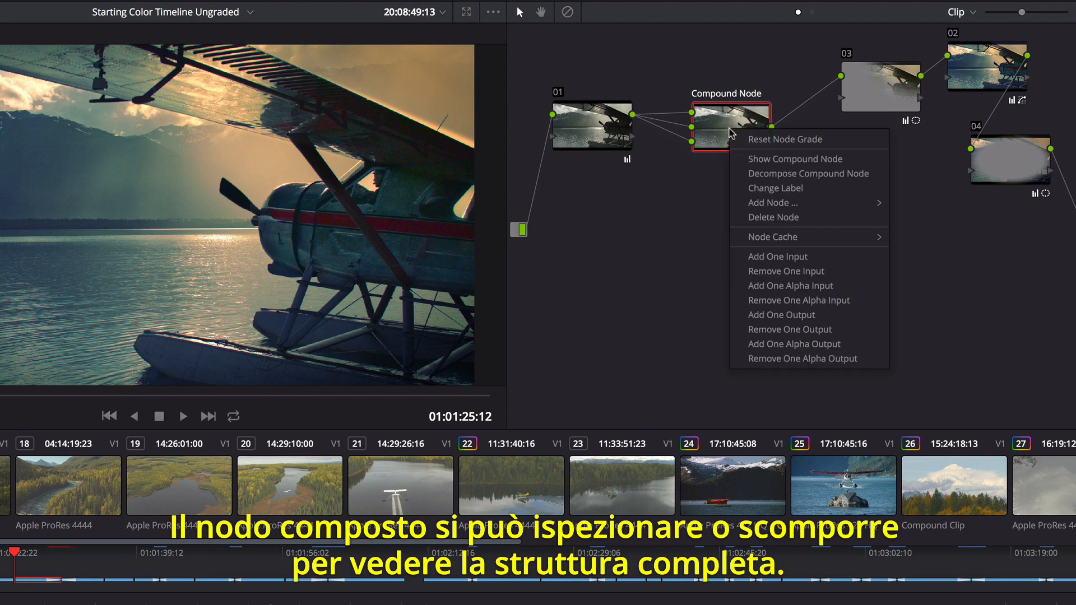
left_click(800, 175)
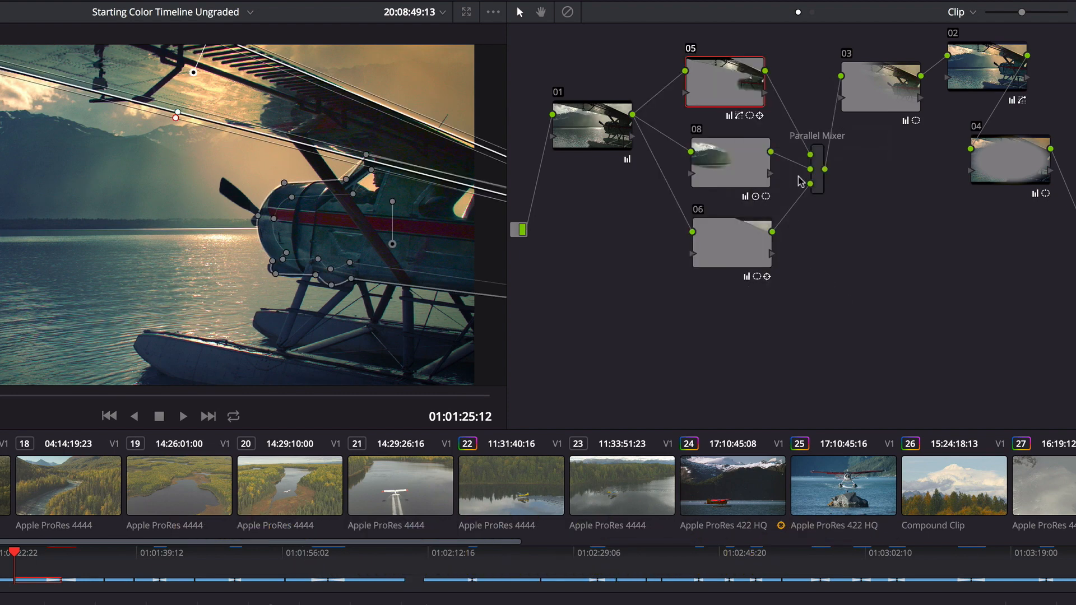
left_click_drag(876, 42, 1029, 239)
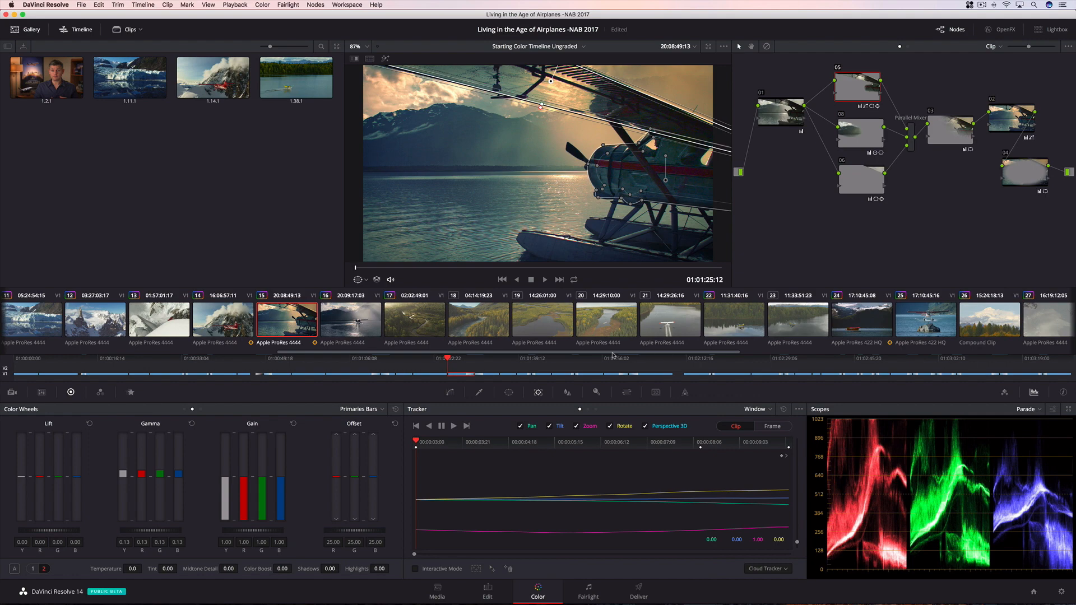
Enable HDR Mode on node 01 of clip 39, the misty sunrise shot
left_click_drag(614, 354, 978, 344)
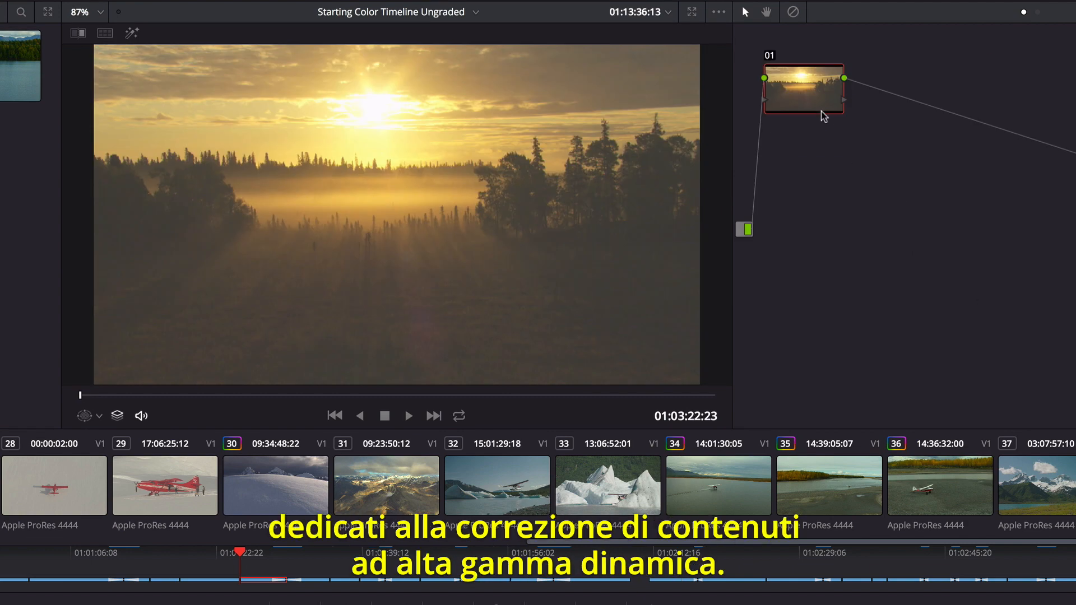
right_click(807, 96)
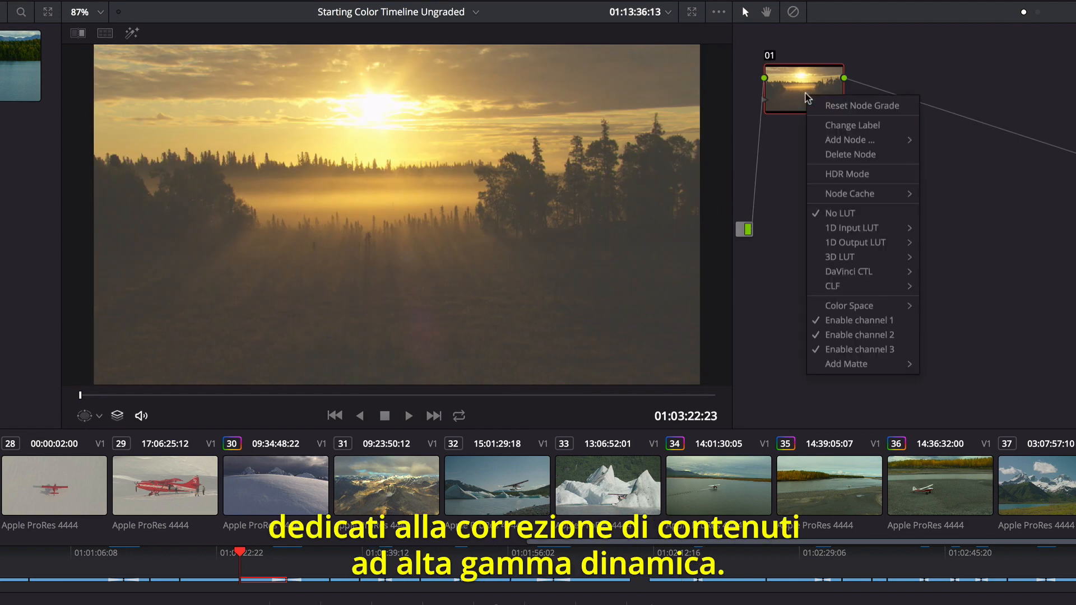
left_click(847, 173)
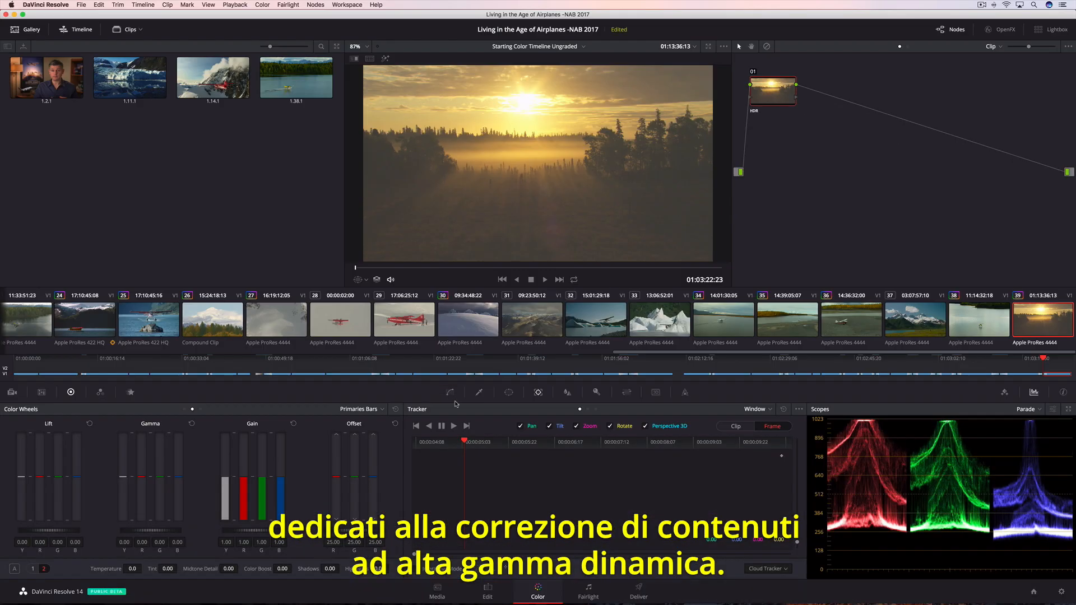
Bend clip 39's luma curve into an S shape and adjust the primaries, with Lift at -0.02 and Gain slightly raised
left_click(452, 393)
left_click_drag(509, 520, 510, 542)
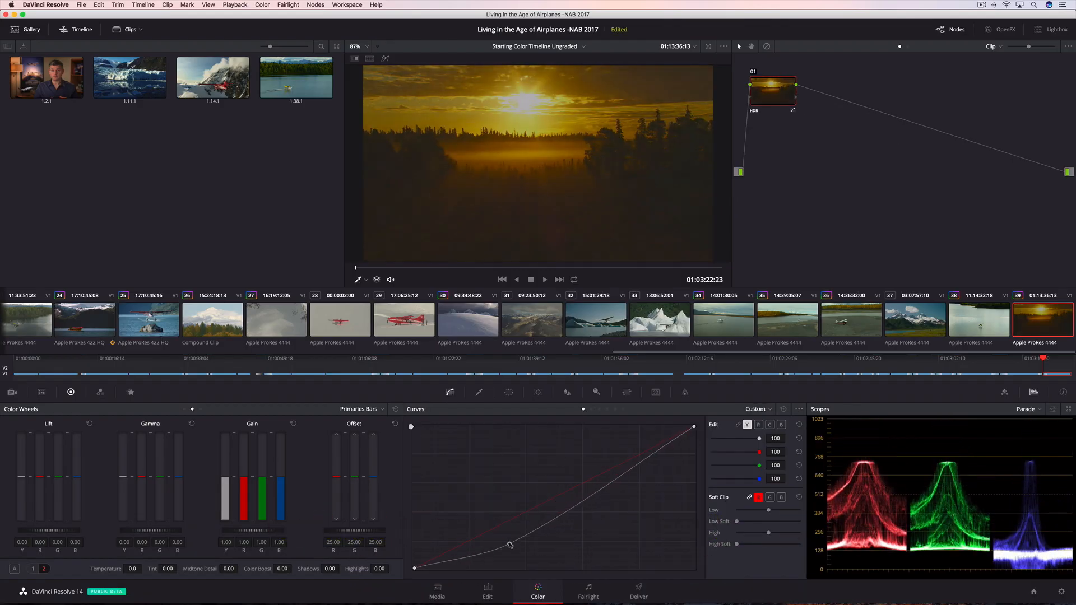
left_click_drag(631, 466, 628, 435)
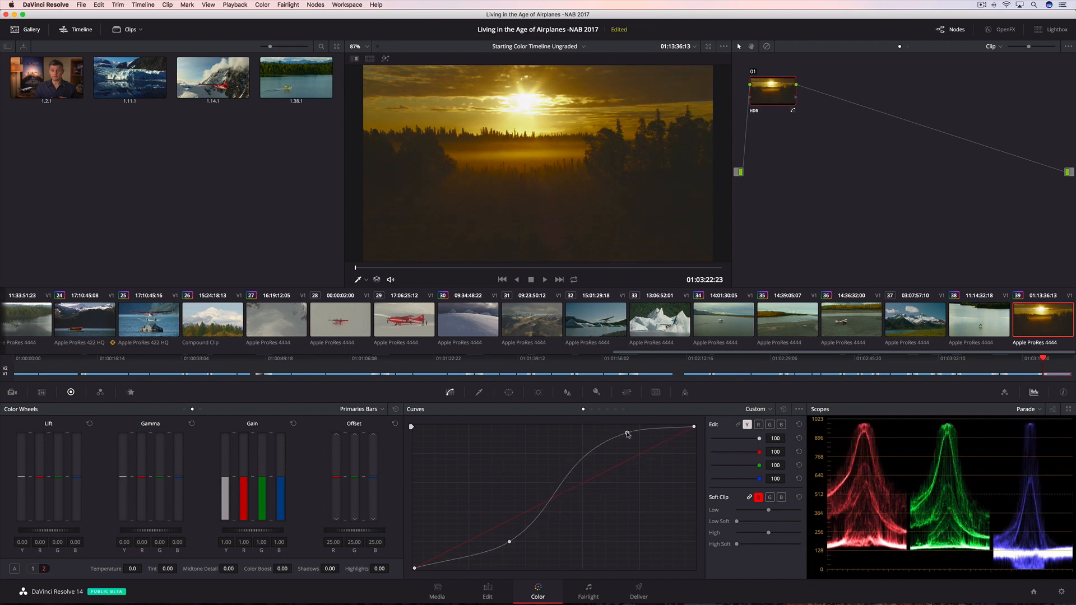
left_click_drag(63, 533, 67, 534)
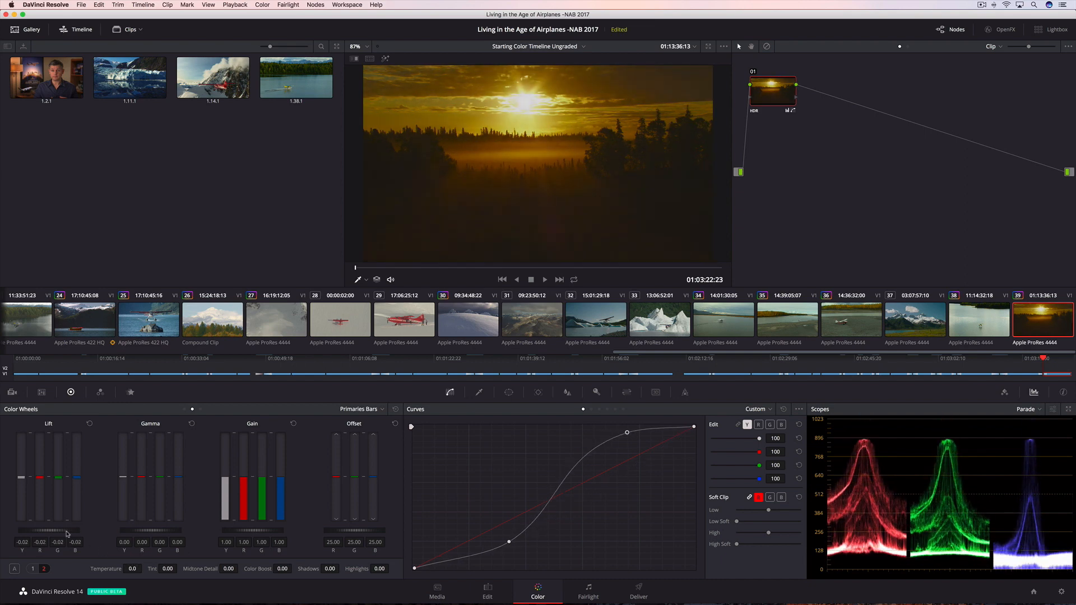
left_click_drag(253, 531, 263, 530)
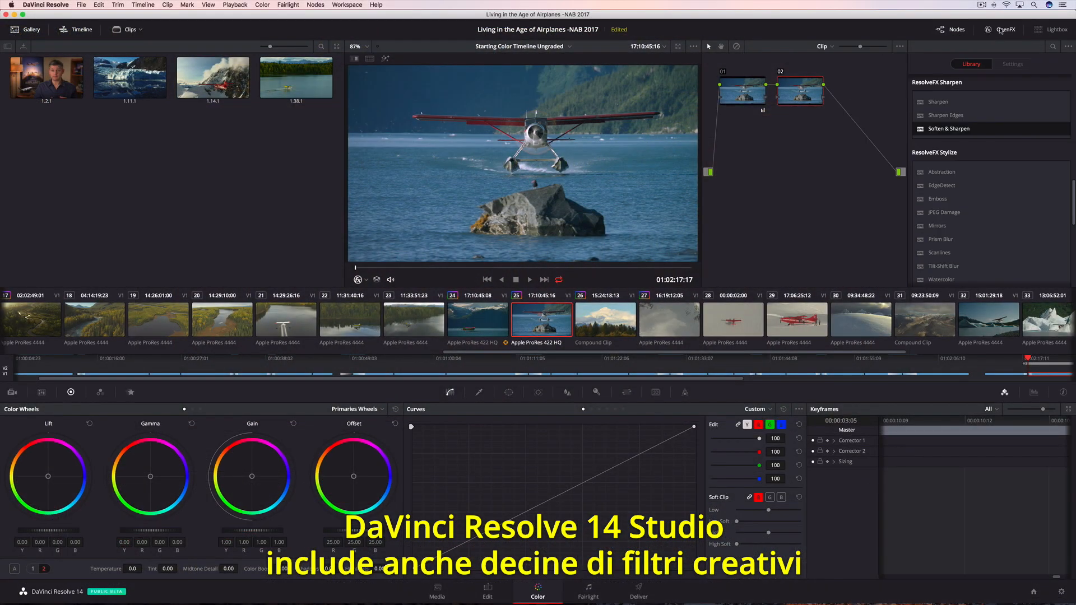
Apply Tilt-Shift Blur to node 02 of clip 25 with Blur Strength 5.45 and Center Y 0.682, and play the clip
left_click_drag(948, 267, 799, 90)
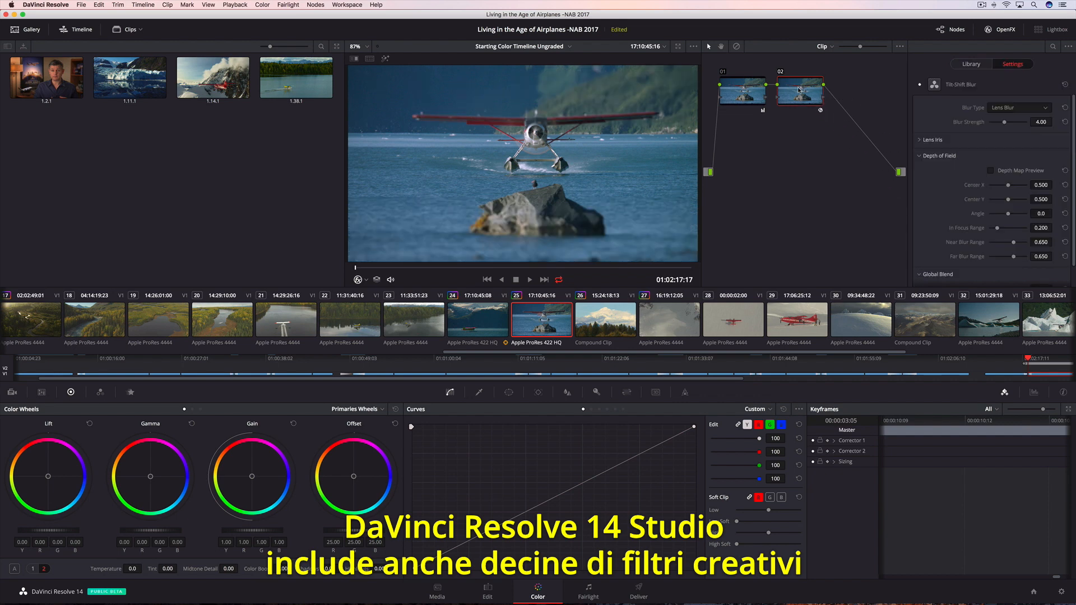
left_click_drag(1005, 124, 1010, 124)
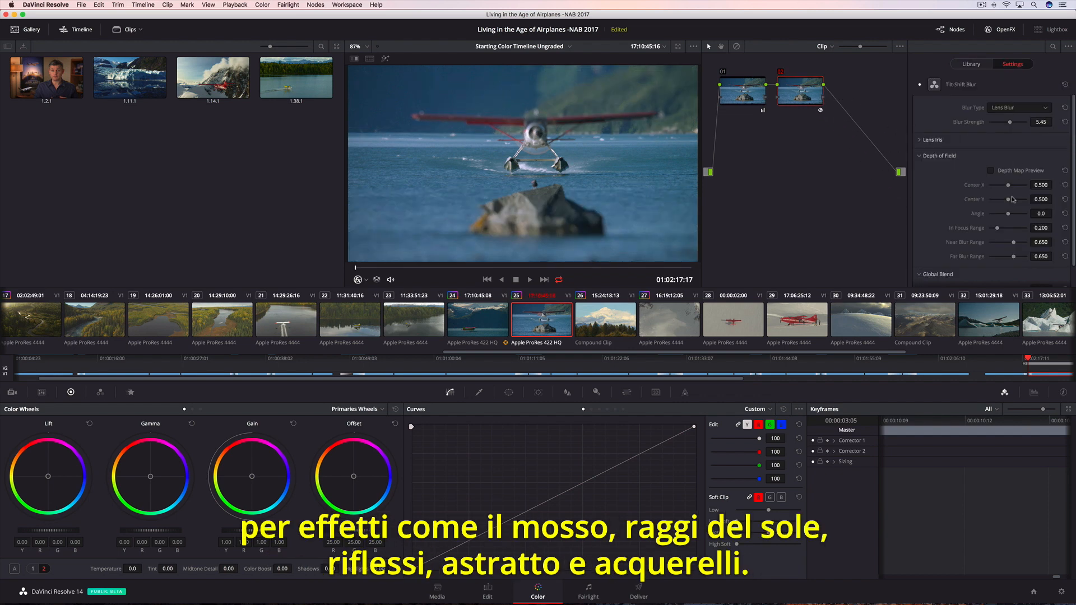
left_click_drag(1012, 201, 1016, 201)
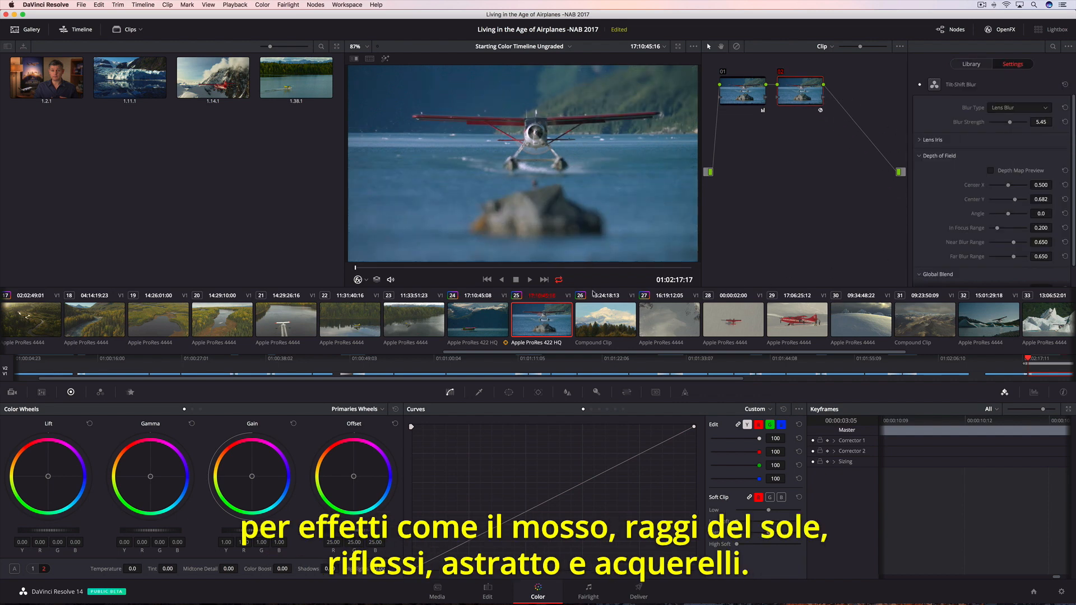
left_click(516, 280)
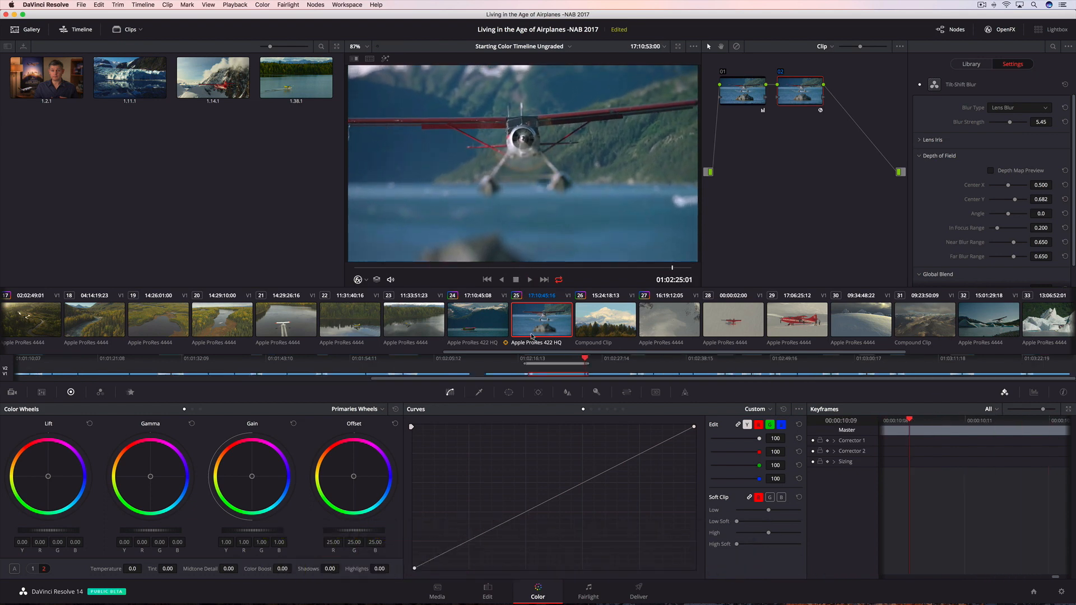
Apply Face Refinement to node 03 of clip 02 and analyze the man's face with the viewer framed closely on it
left_click_drag(536, 353, 91, 327)
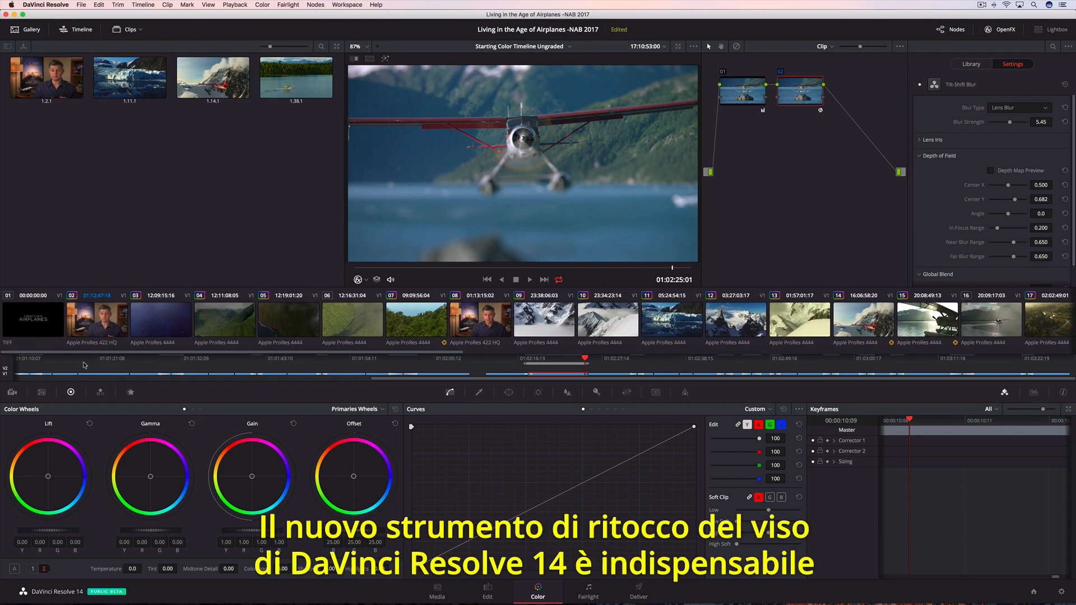
left_click(91, 327)
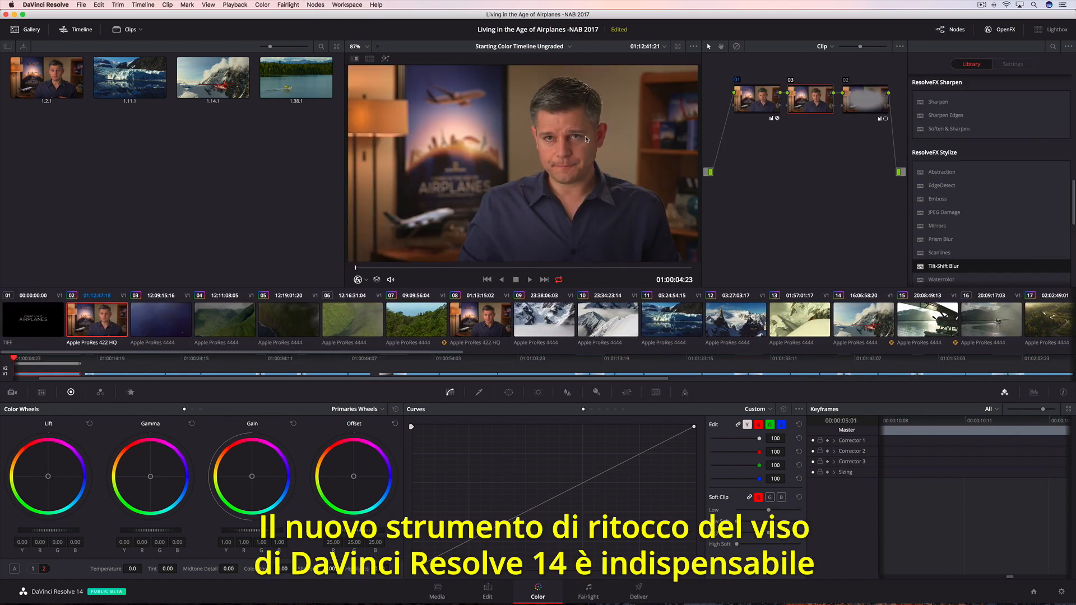
scroll(585, 138, "up", 4)
left_click_drag(587, 139, 465, 222)
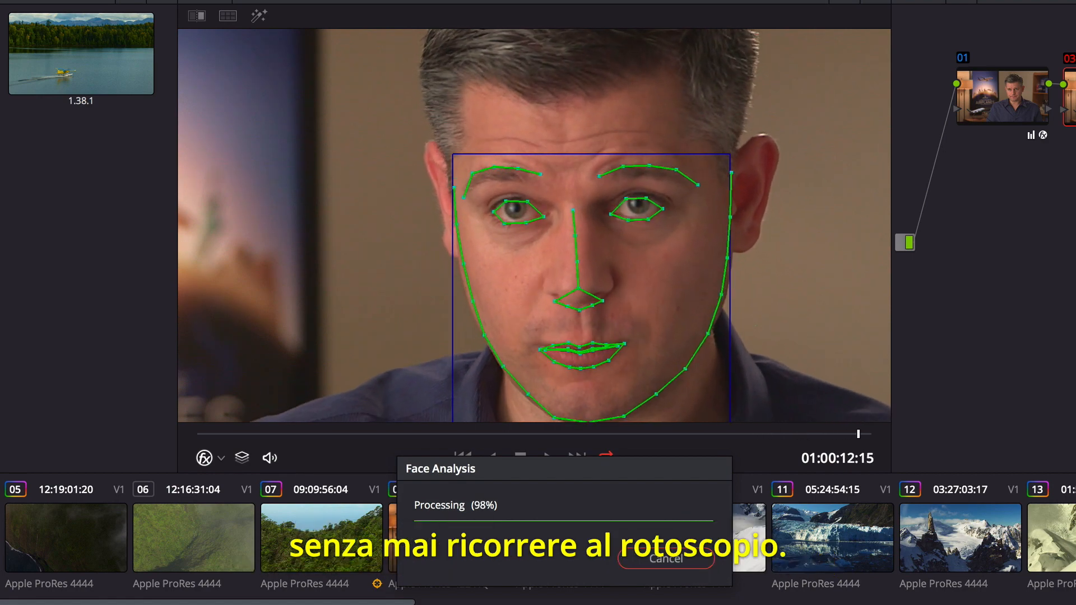
Go to 01:00:08:09, hide the face tracking overlay and set the Face Refinement Smoothing to 0.159
left_click_drag(872, 436, 493, 433)
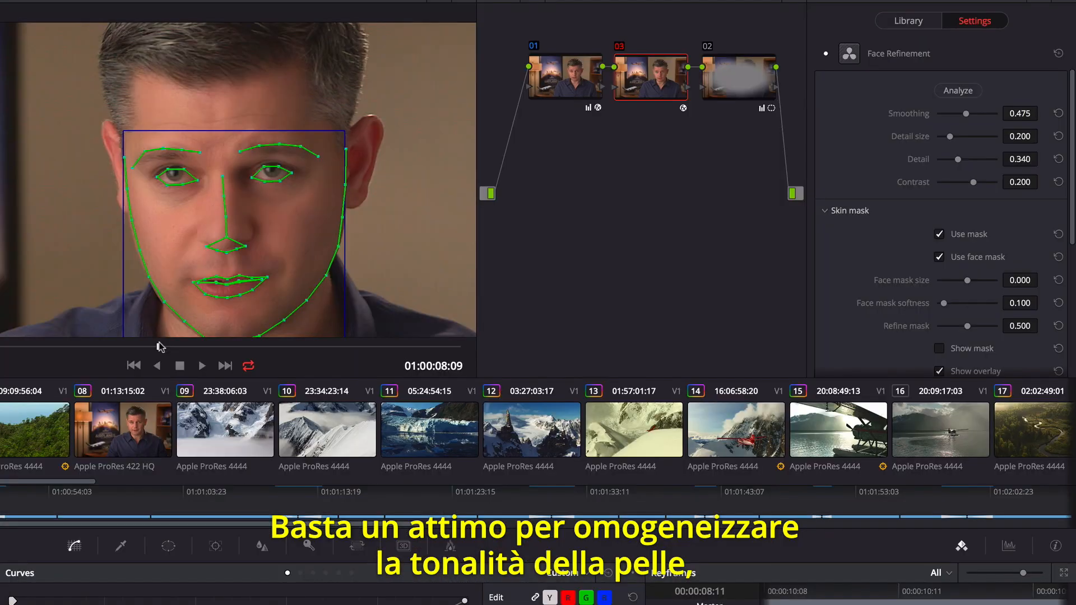
left_click(940, 371)
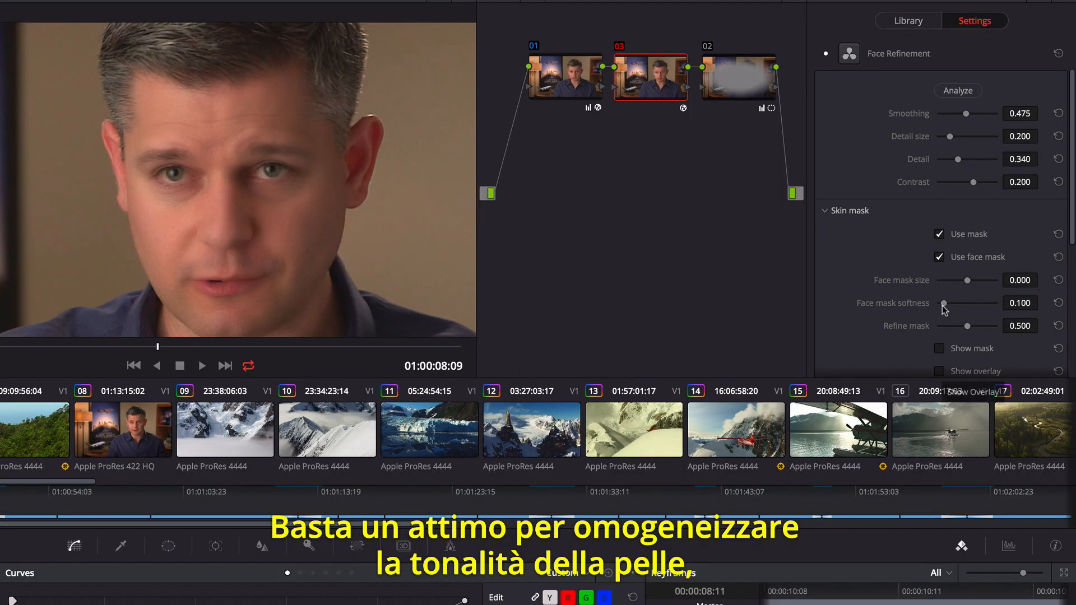
left_click_drag(942, 115, 948, 116)
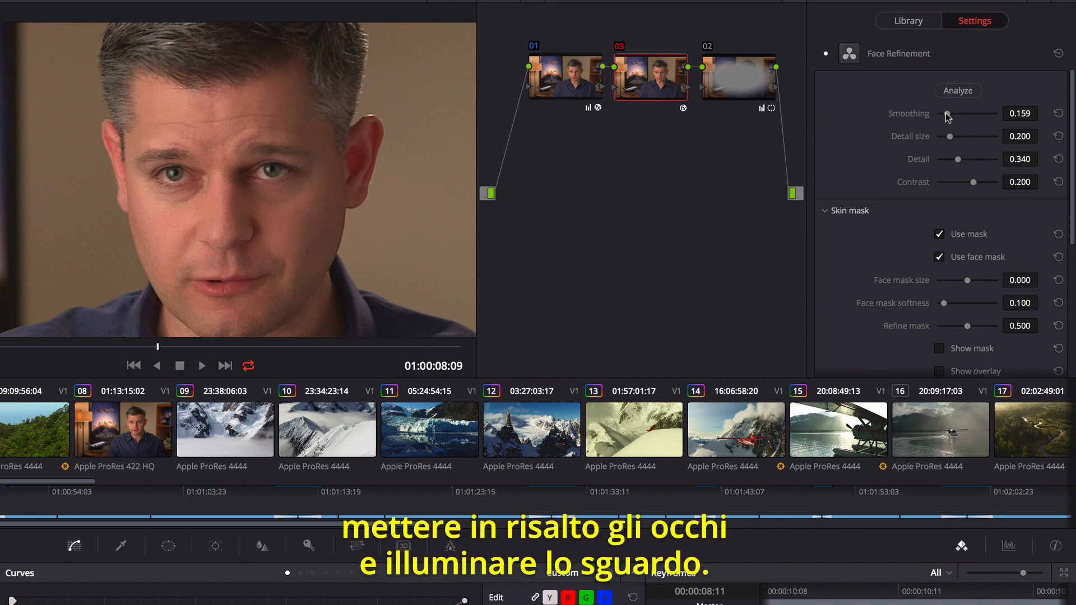
Retouch the eyes with Sharpening 0.803, Eye Light 0.058 and Eyebag removal 0.686
scroll(963, 260, "down", 5)
left_click(830, 212)
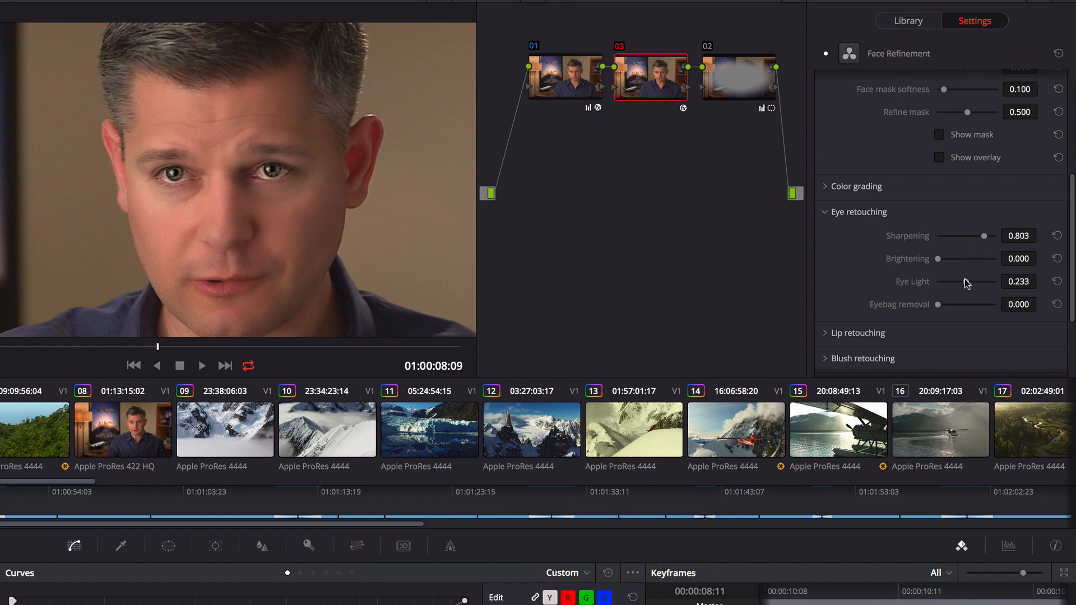
left_click_drag(966, 284, 975, 303)
left_click_drag(977, 298, 976, 299)
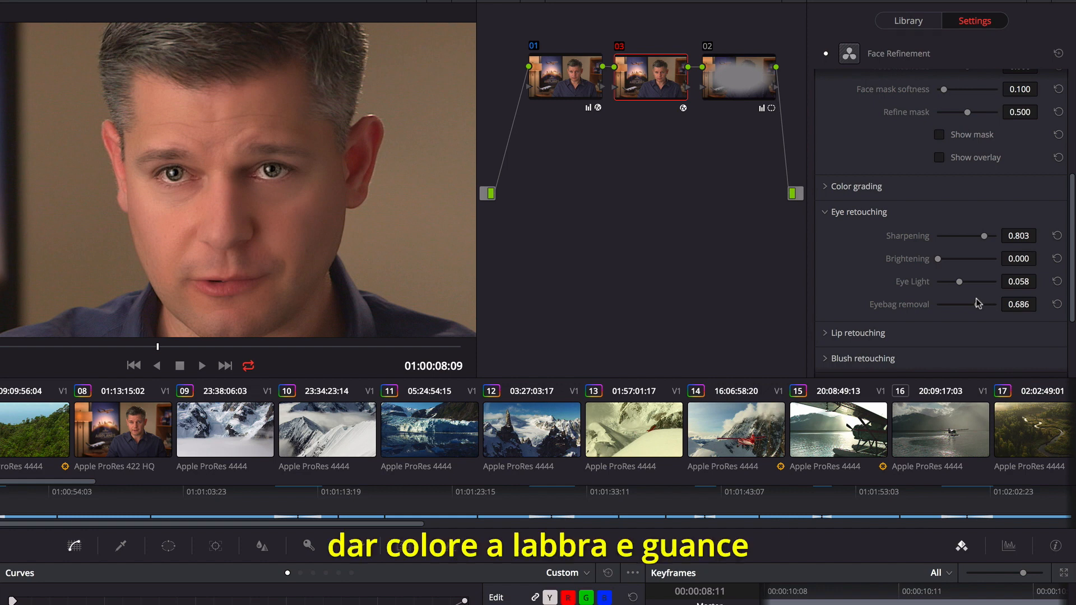
Set the lip Saturation to 0.233 and the forehead Smooth to 0.070, playing the clip to check the retouching
left_click(827, 335)
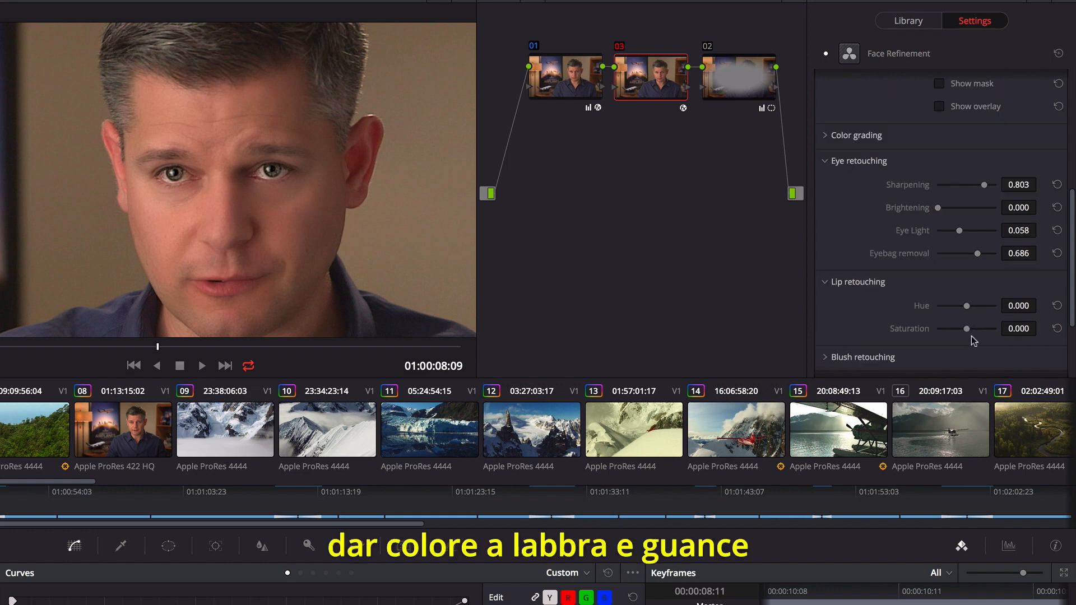
left_click_drag(968, 329, 975, 331)
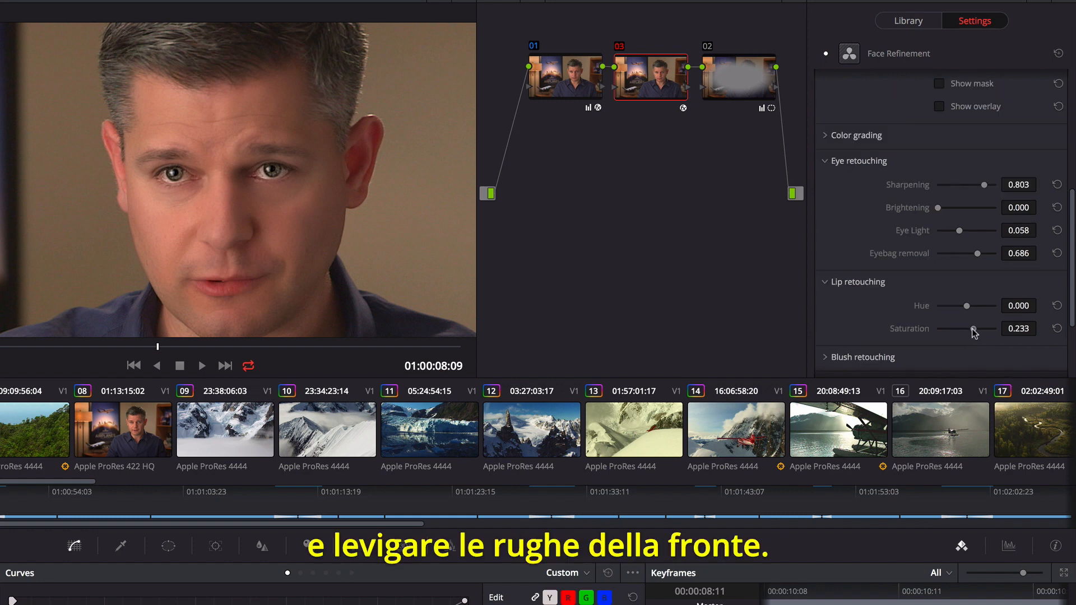
left_click_drag(1071, 296, 1071, 346)
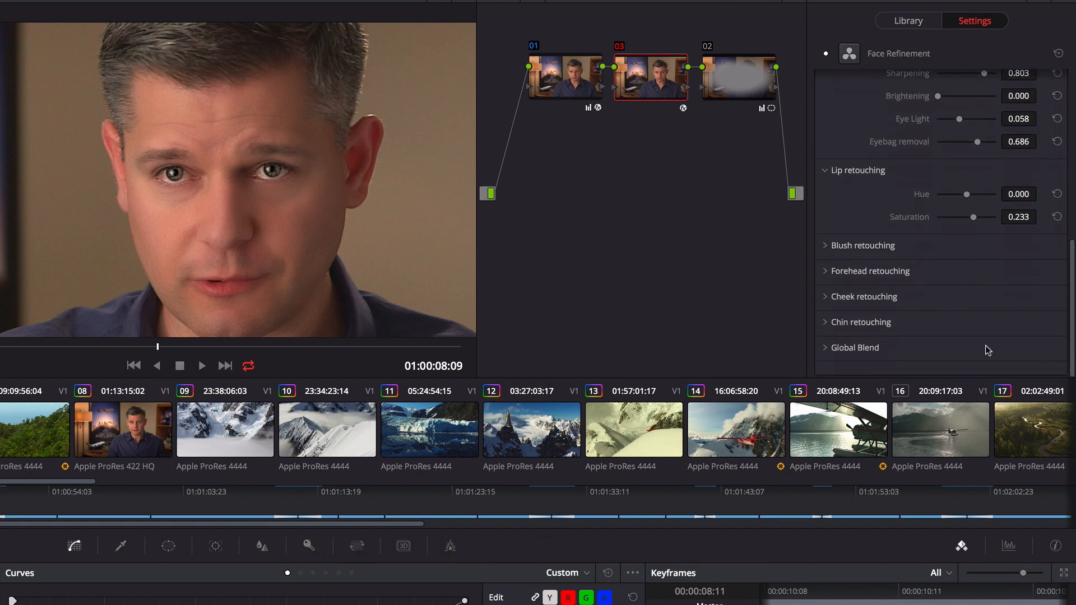
left_click(826, 273)
left_click_drag(940, 345, 944, 346)
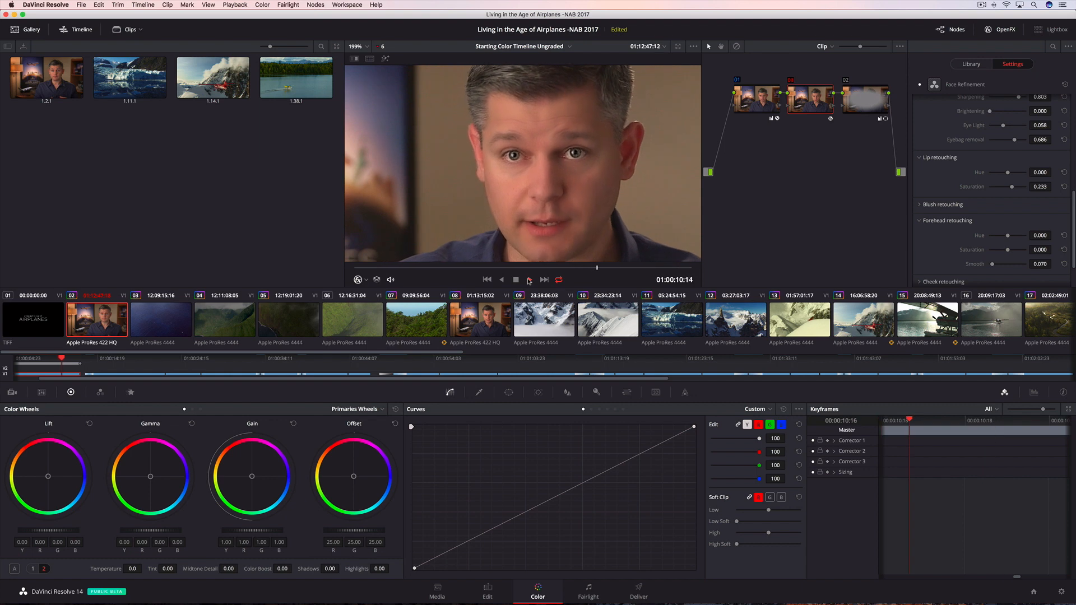
left_click(516, 279)
Fit clip 26, the snowy mountain shot, in the viewer and apply the Warper effect to its node 02
scroll(556, 323, "right", 15)
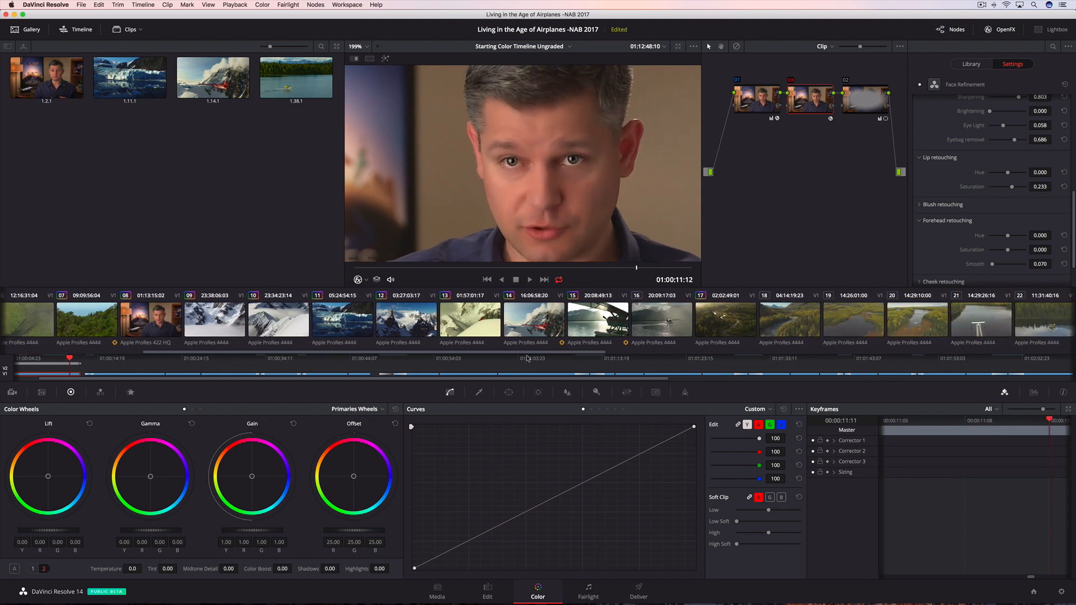
left_click(557, 324)
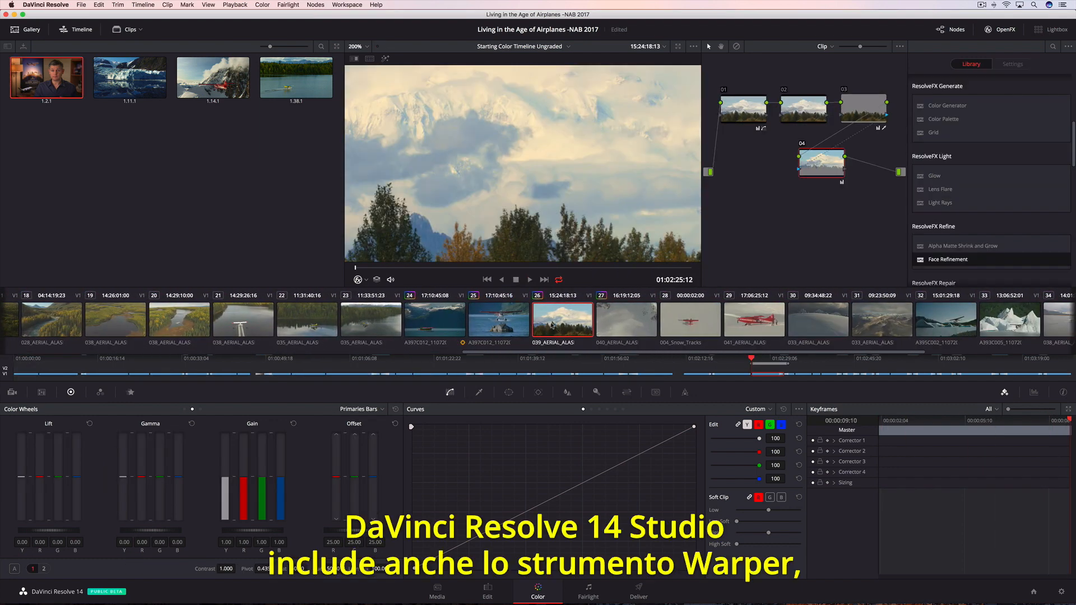
left_click(361, 47)
left_click(364, 58)
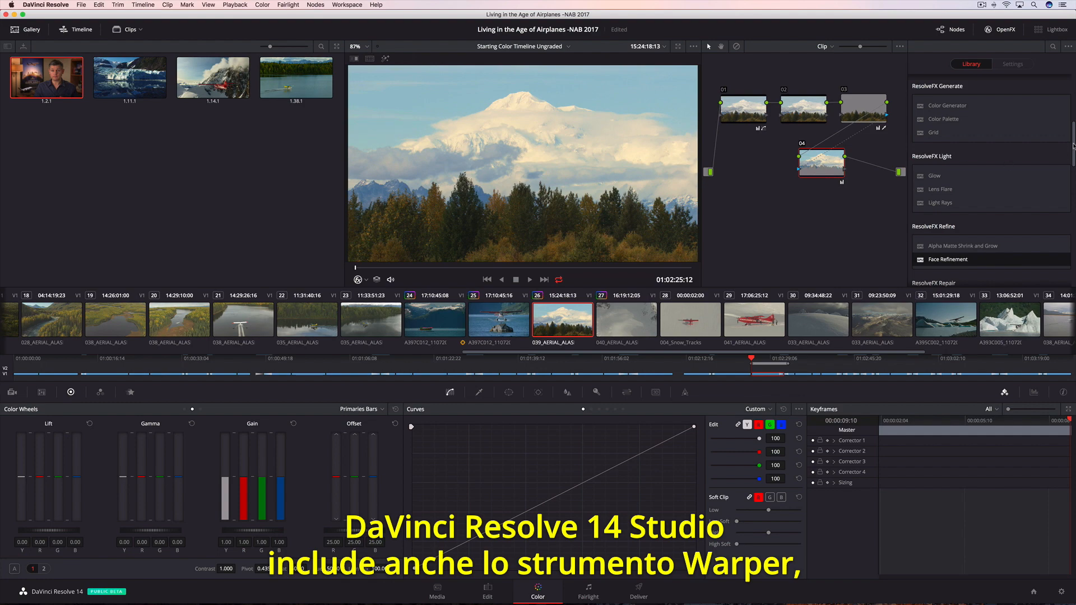
left_click_drag(1074, 147, 1074, 254)
left_click_drag(938, 253, 800, 110)
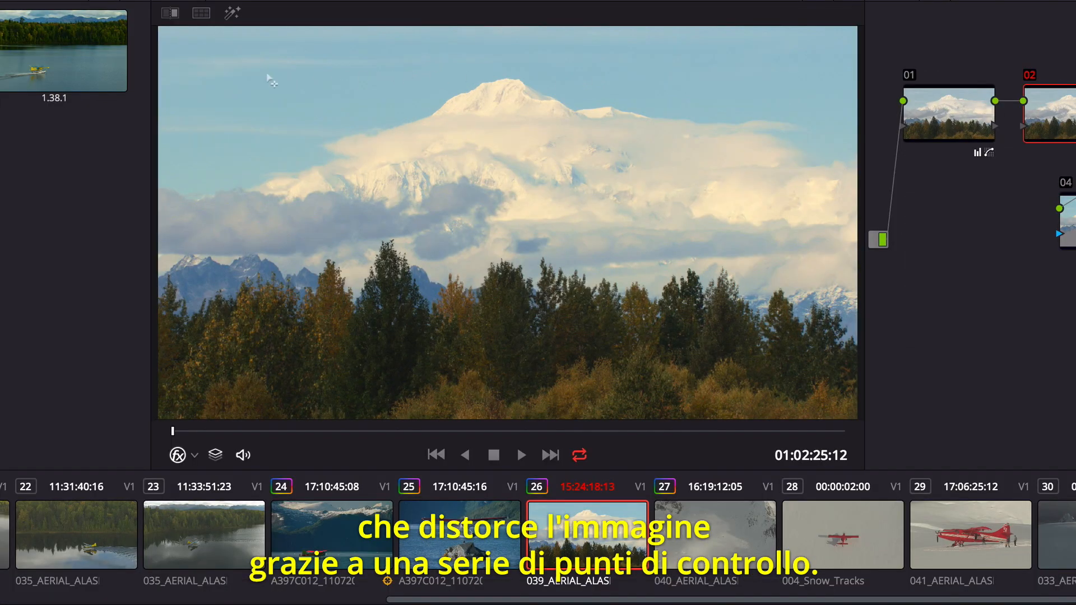
Place Warper points in the sky on both sides of the mountain and above its peak, and pull the peak point upward
left_click(219, 70)
left_click(509, 66)
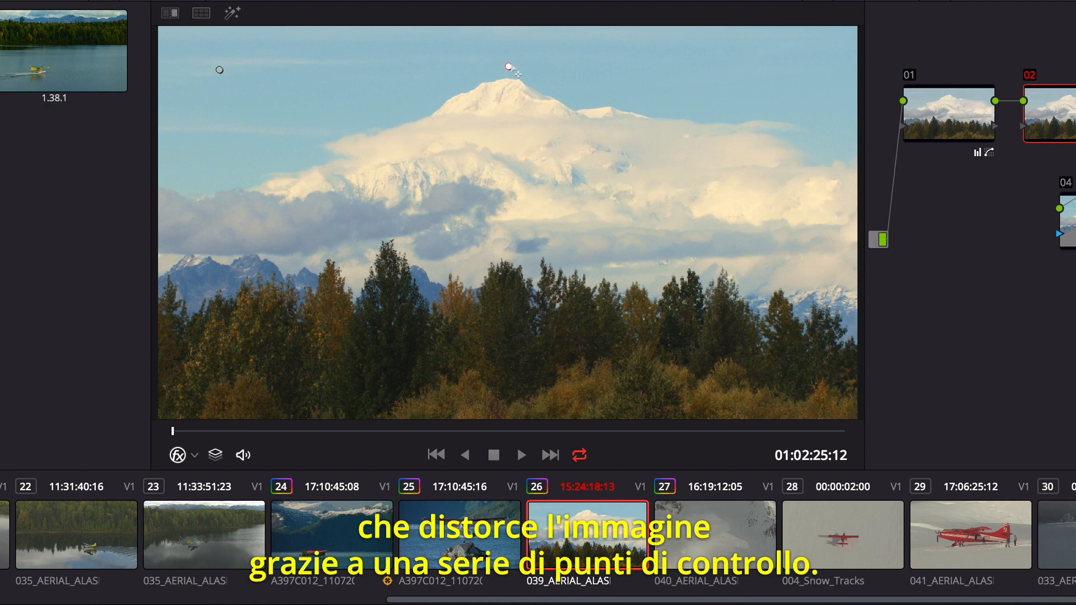
left_click(798, 75)
left_click_drag(509, 67, 509, 41)
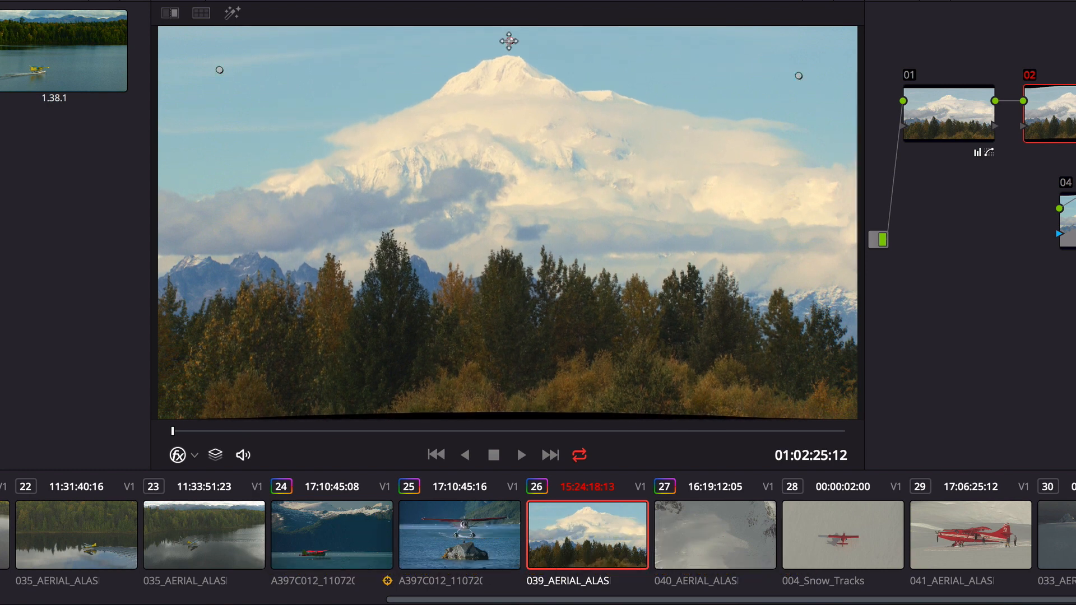
Fine-tune the two side sky points of the Warper and add three protection points along the base of the mountain above the trees
mouse_move(219, 66)
left_mouse_down()
mouse_move(218, 52)
mouse_move(217, 66)
left_mouse_up()
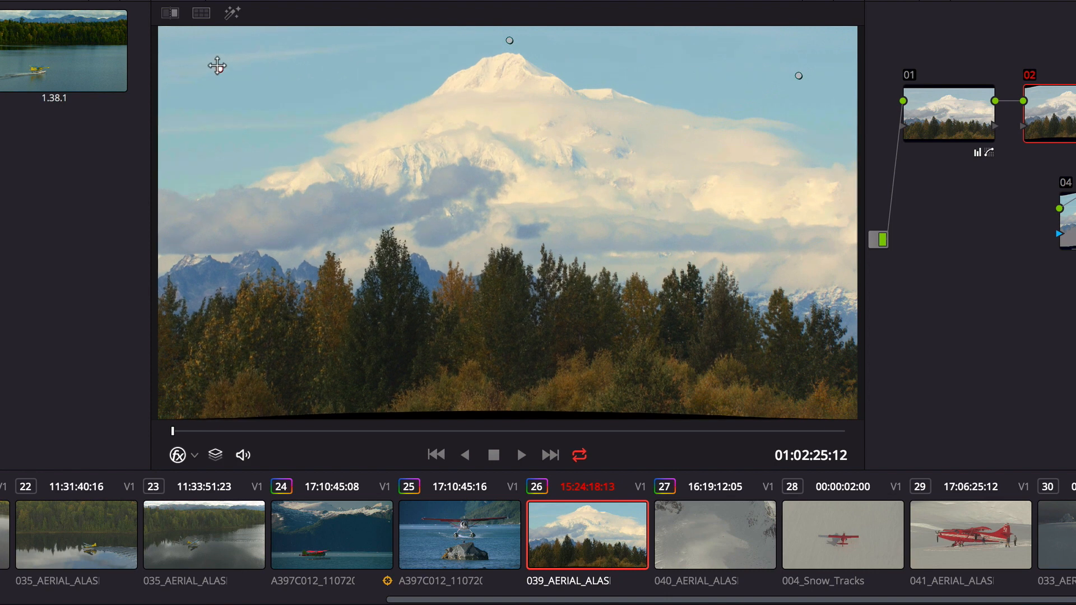
left_click_drag(798, 76, 797, 59)
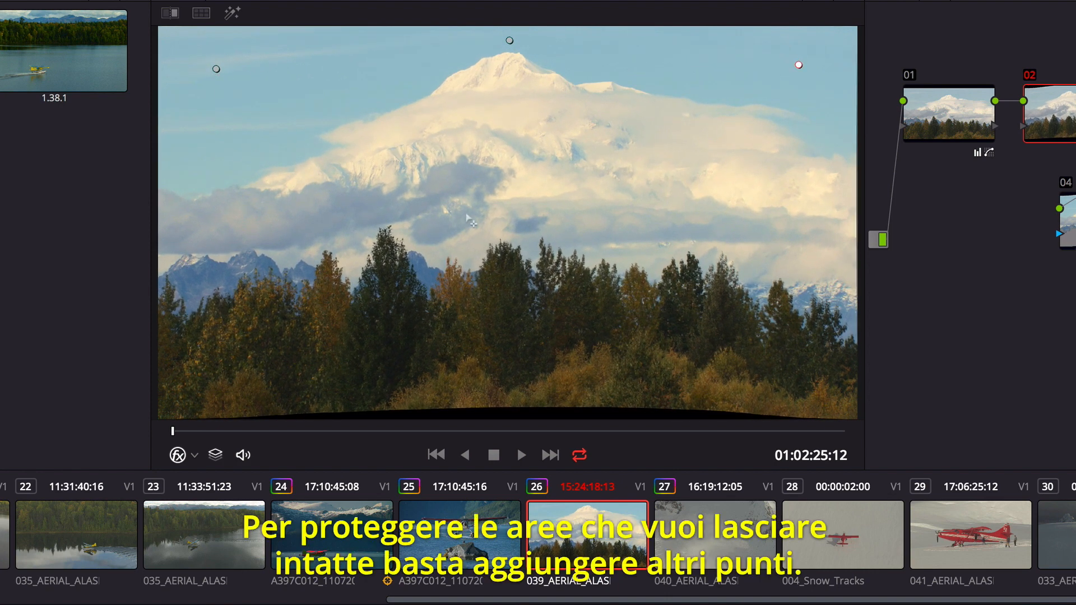
left_click(195, 272)
left_click(502, 252)
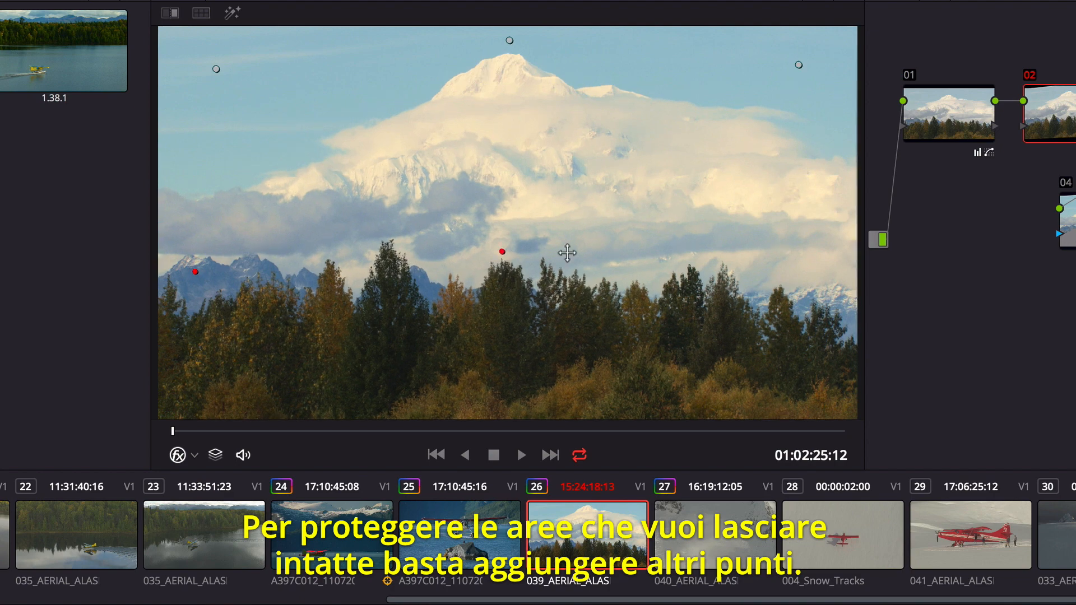
left_click(818, 255)
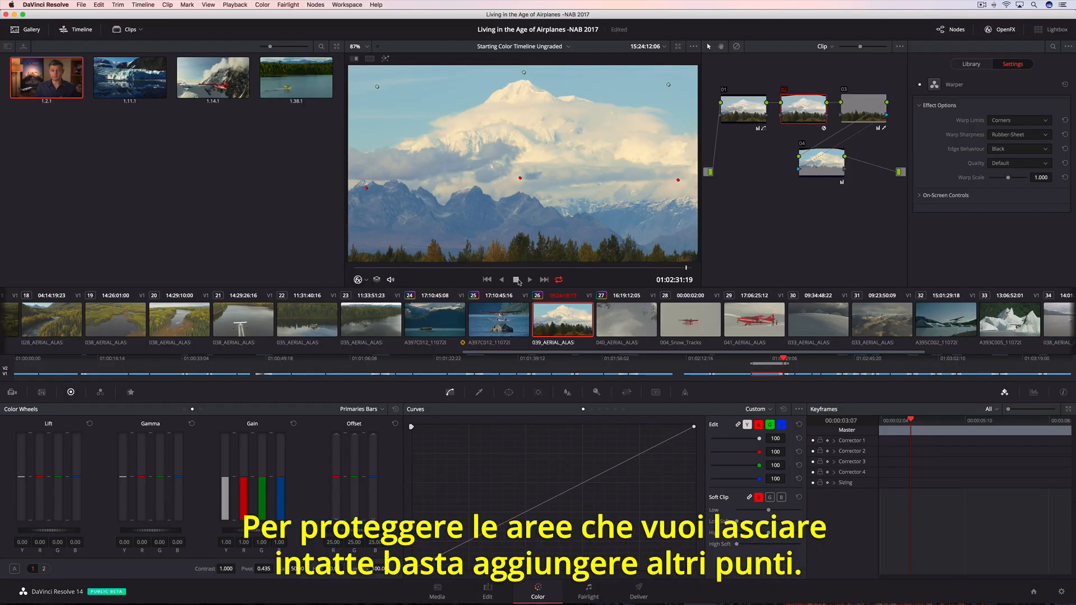
Play a section of clip 07, the forest and city shot, and apply the Dehaze effect to its node 03
left_click_drag(561, 351, 158, 344)
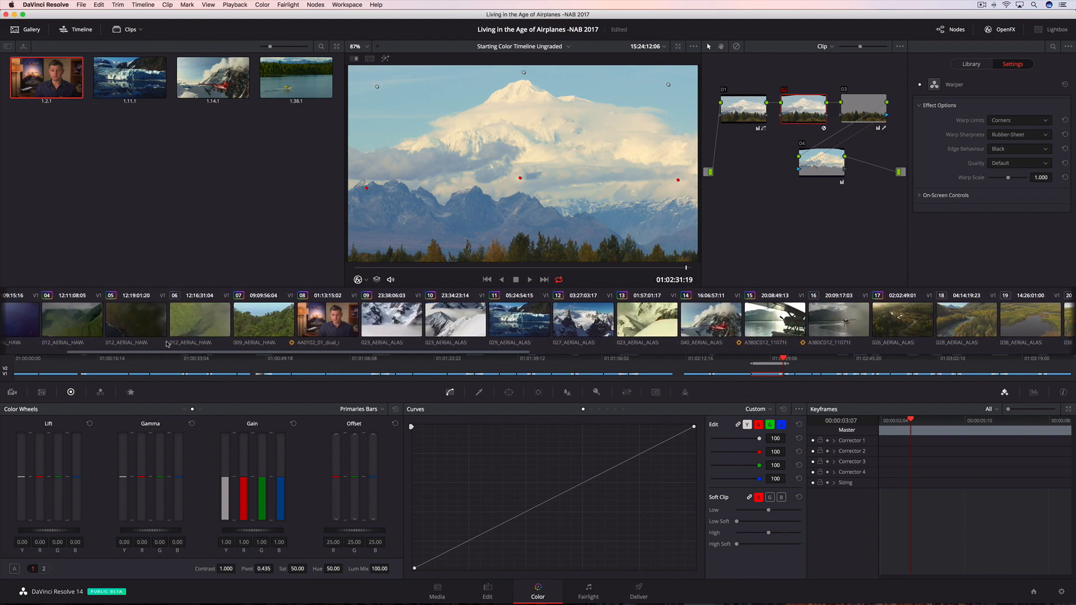
left_click(266, 319)
left_click(529, 280)
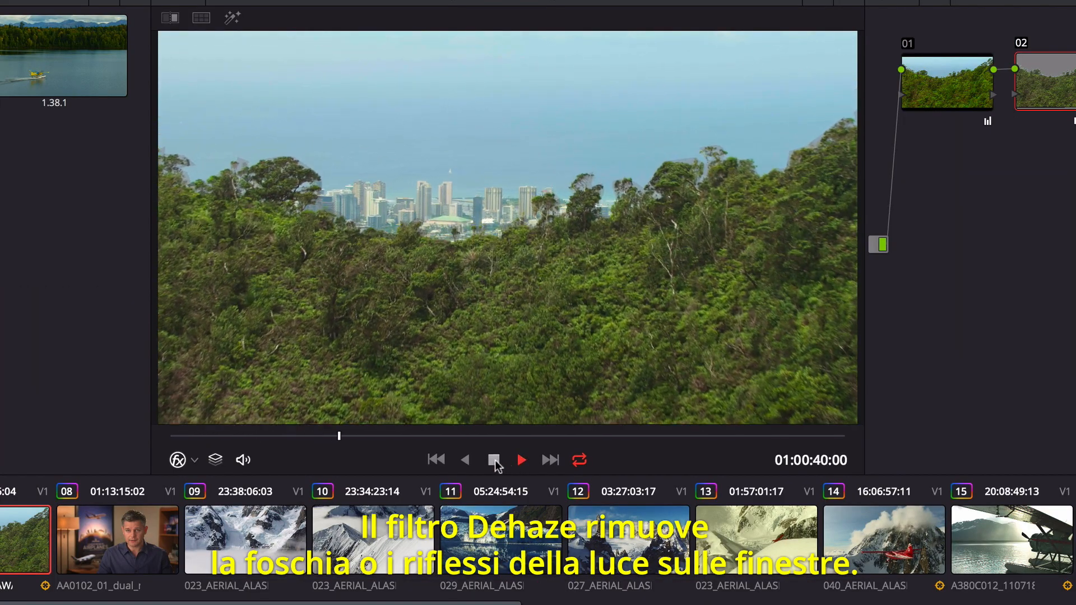
left_click(496, 462)
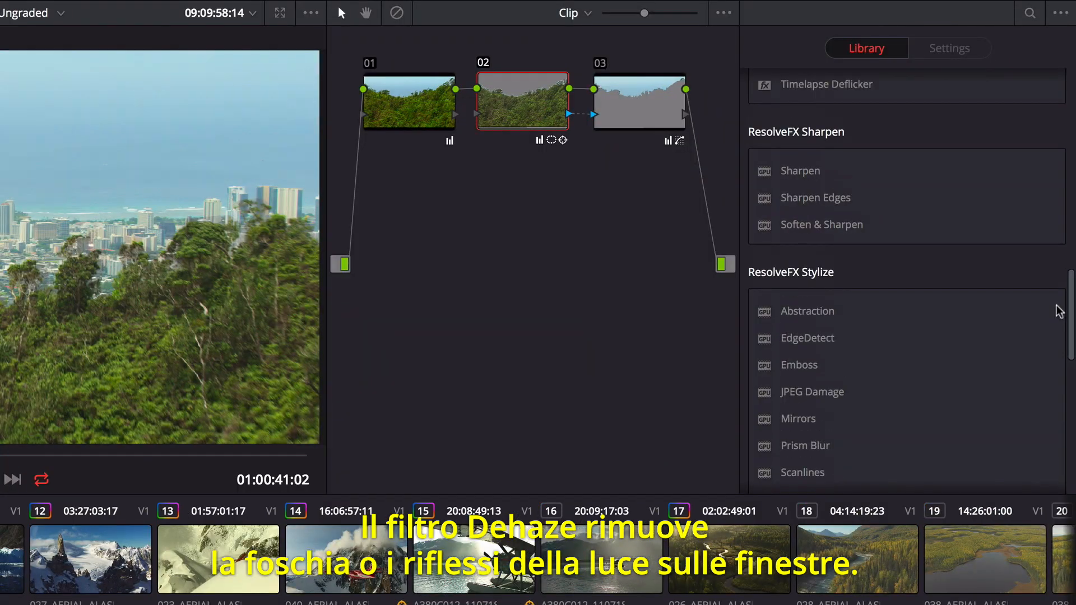
scroll(1075, 292, "up", 8)
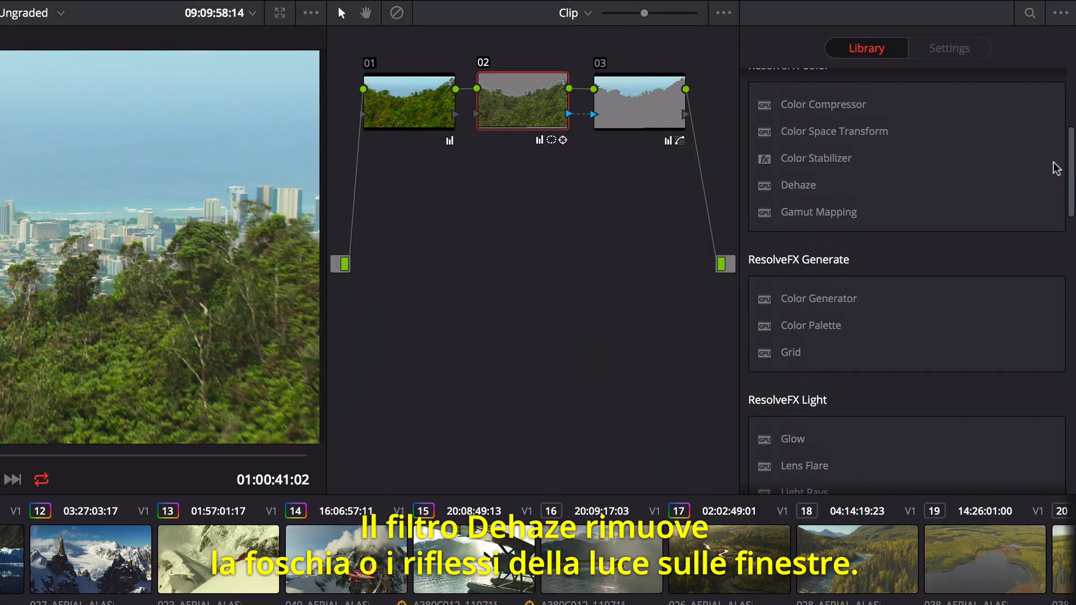
left_click_drag(802, 187, 644, 100)
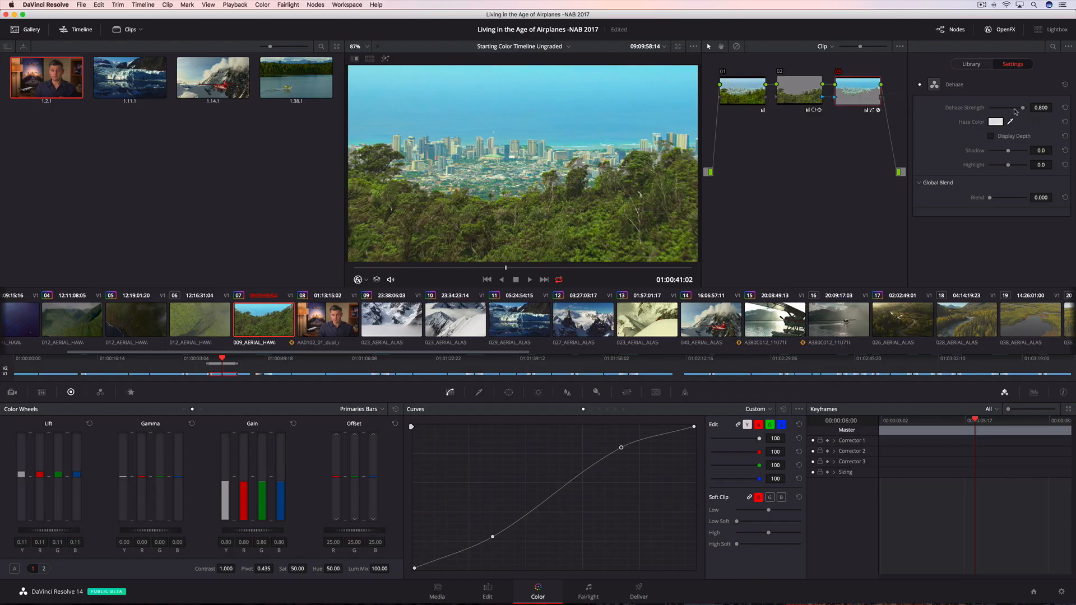
Set the Dehaze Strength to 0.295 and the Haze Color to light blue
left_click_drag(970, 136, 936, 138)
left_click_drag(1006, 108, 1014, 109)
left_click(1001, 123)
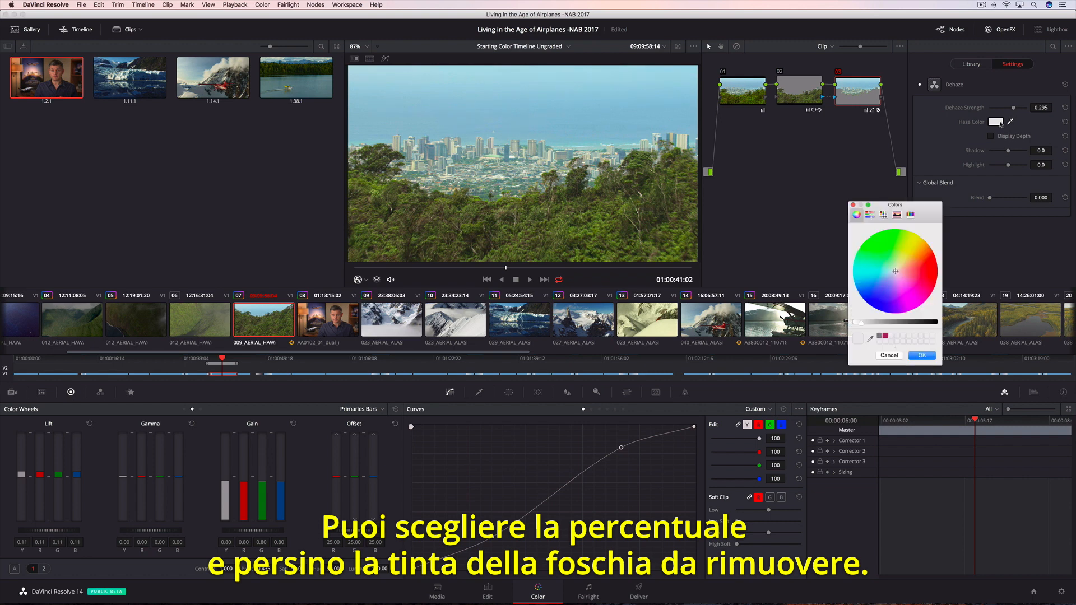
left_click(884, 275)
left_click(922, 356)
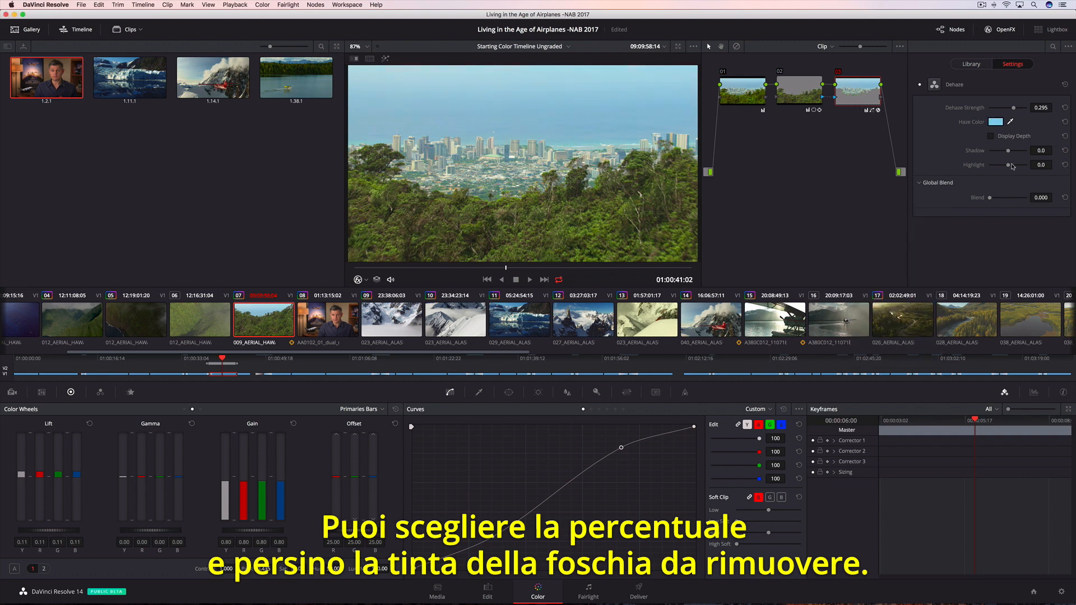
Set the Dehaze Shadow to -70.5 and Highlight to 31.8, and compare the shot with the effect off and on
mouse_move(1008, 151)
left_mouse_down()
mouse_move(996, 151)
mouse_move(1016, 167)
left_mouse_up()
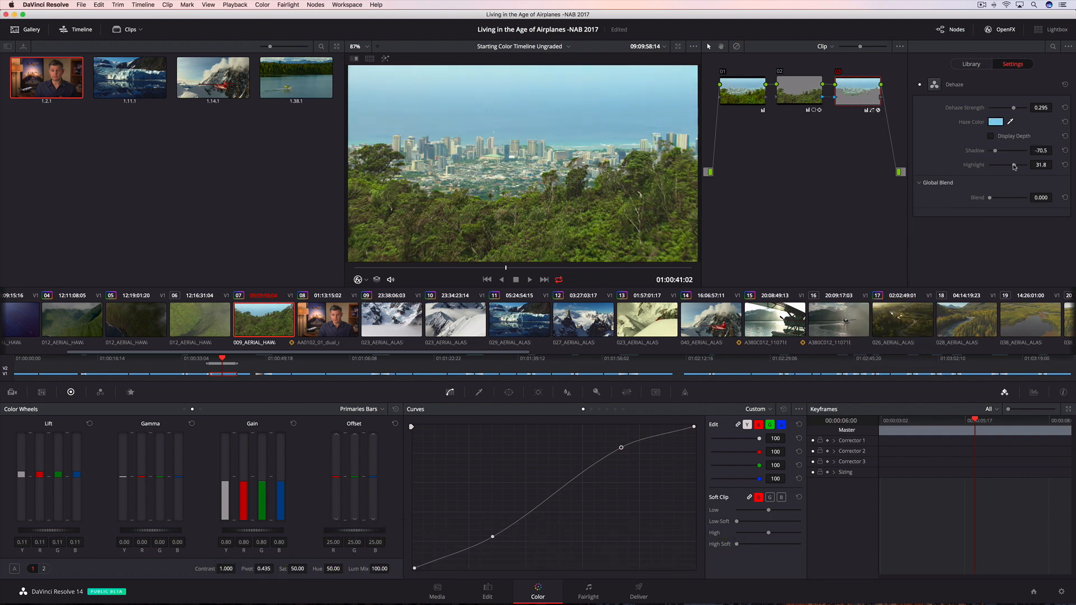
left_click(920, 86)
left_click(920, 86)
left_click(919, 85)
left_click(920, 86)
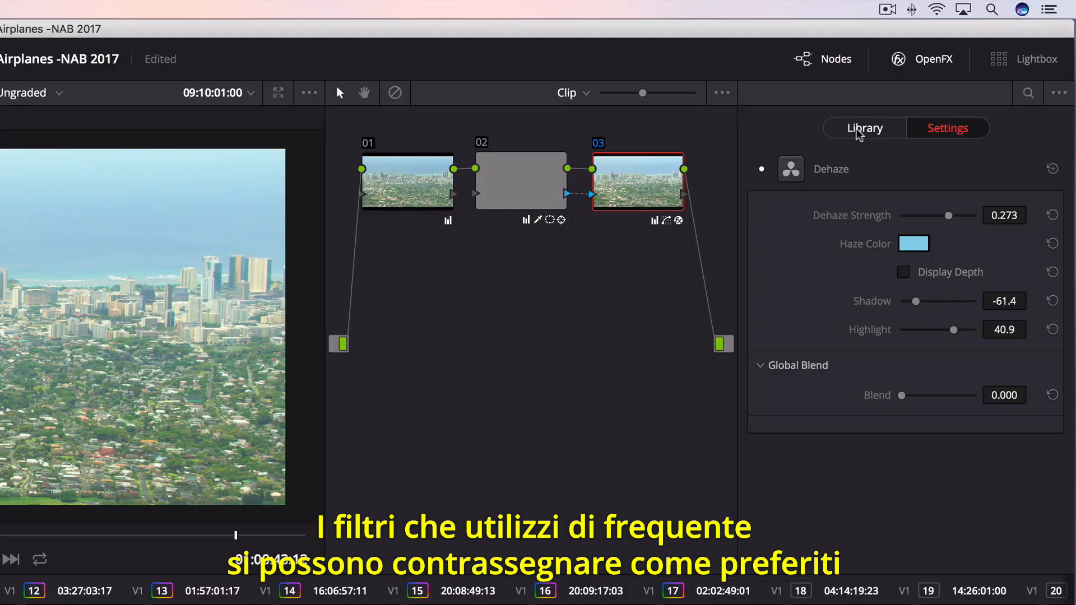
Mark Contrast Pop and Dehaze as favorite effects and briefly filter the effects library to favorites only
left_click(863, 129)
left_click(1050, 409)
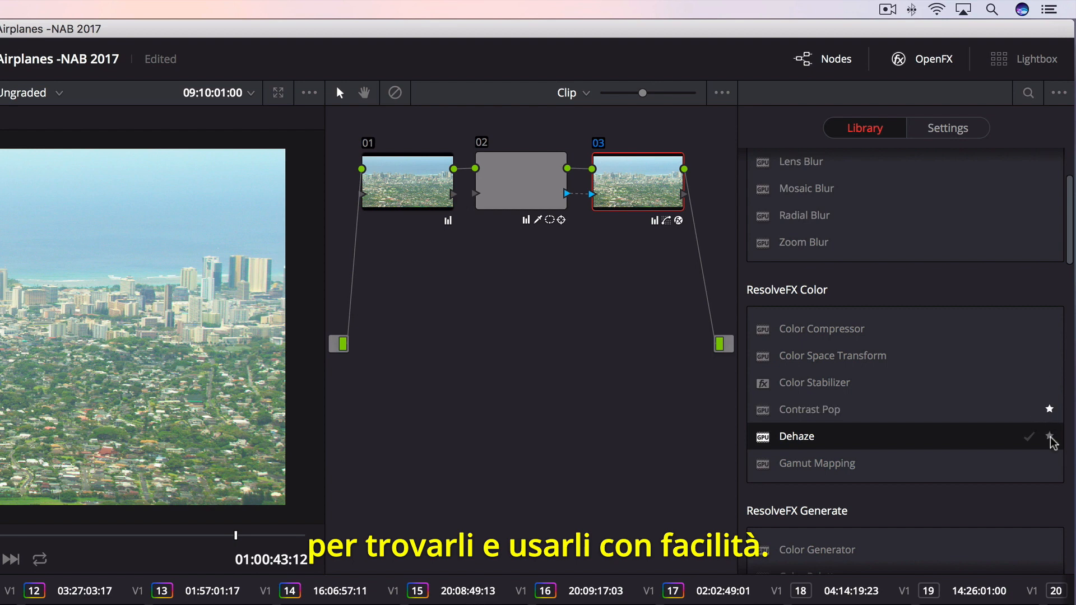
left_click(1059, 93)
left_click(1043, 132)
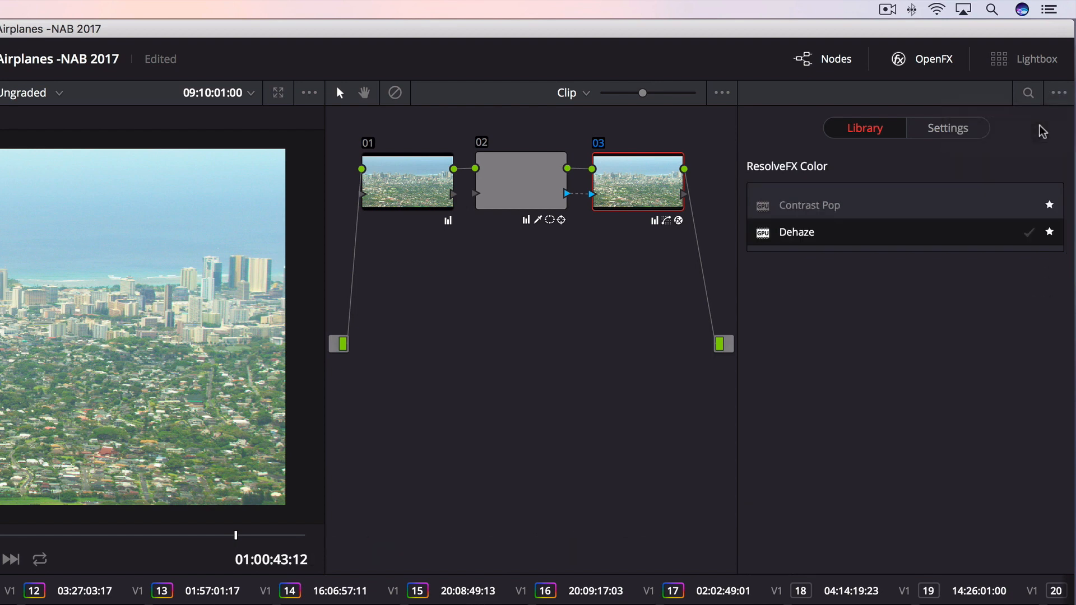
left_click(1056, 94)
left_click(1044, 114)
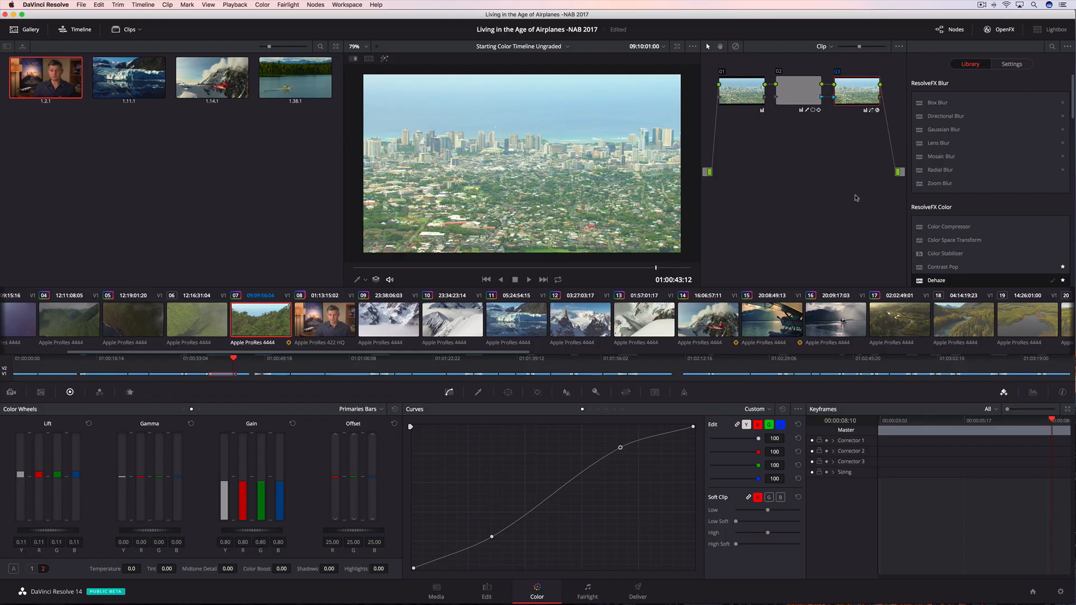
Create a new local version named Warmer for interview clip 08 and isolate the red channel of its custom curve
left_click(328, 321)
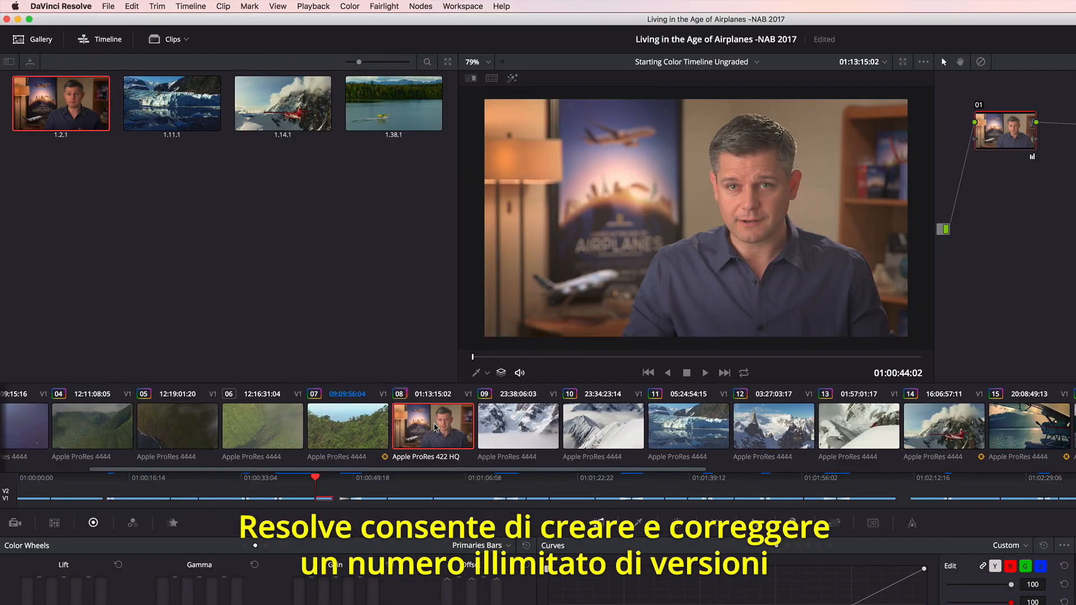
right_click(327, 321)
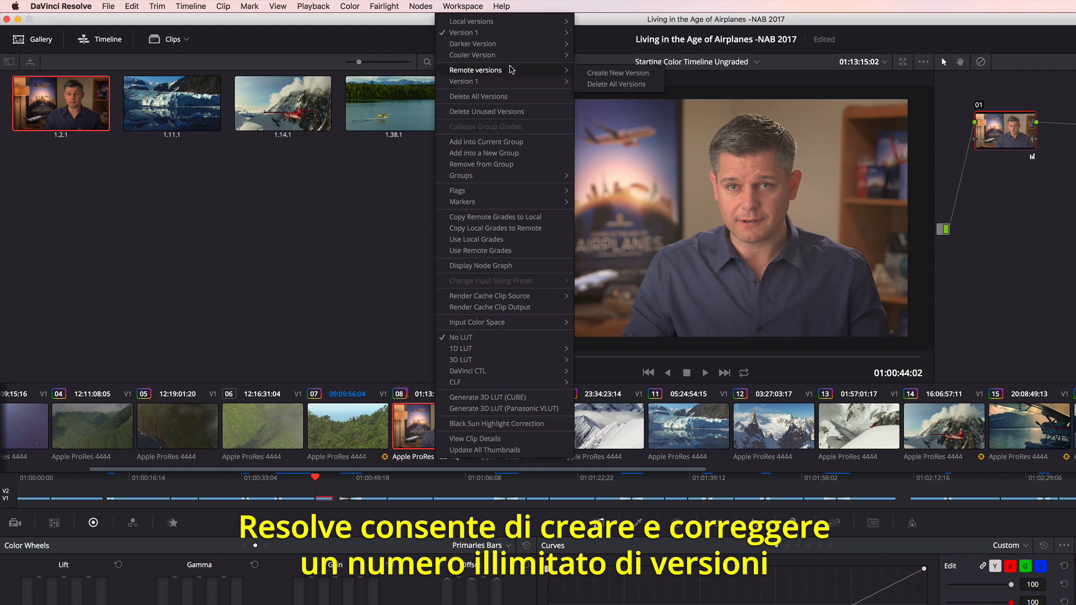
mouse_move(555, 23)
left_click(637, 25)
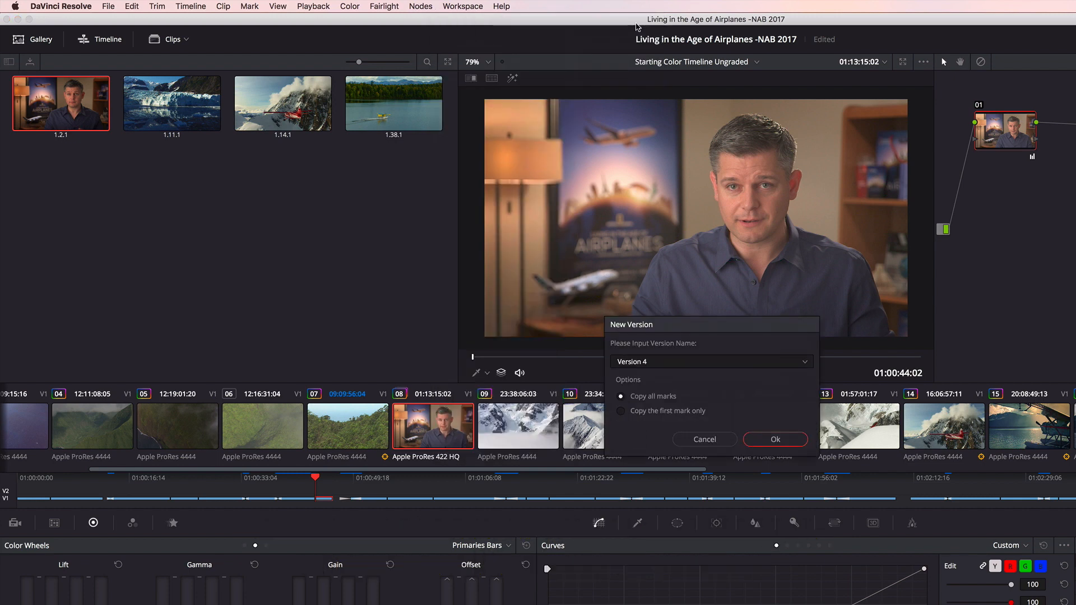
triple_click(676, 356)
type("Warmer")
left_click(766, 439)
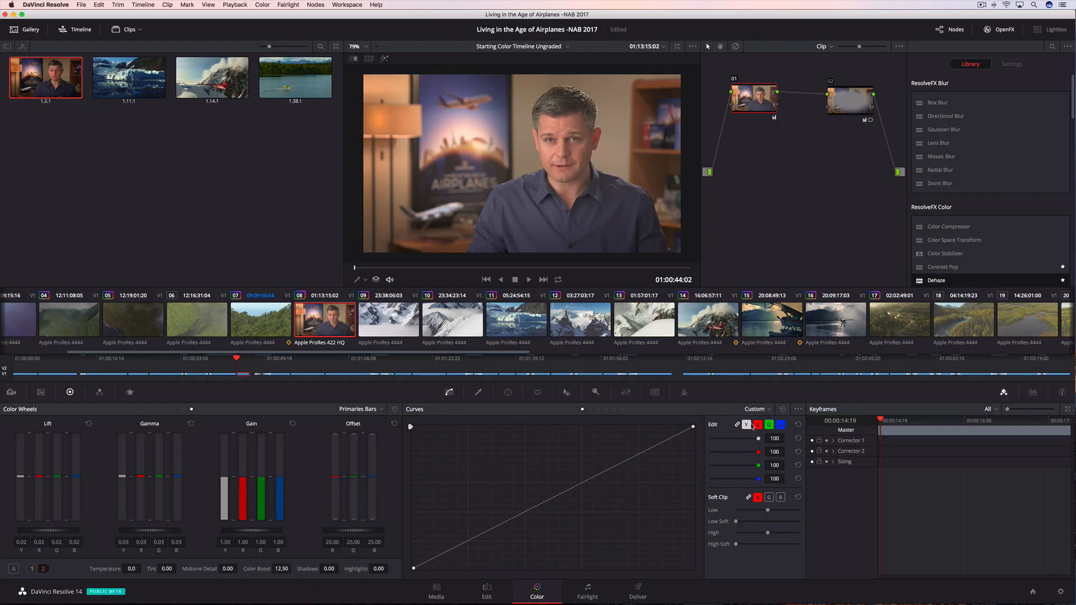
left_click(756, 425)
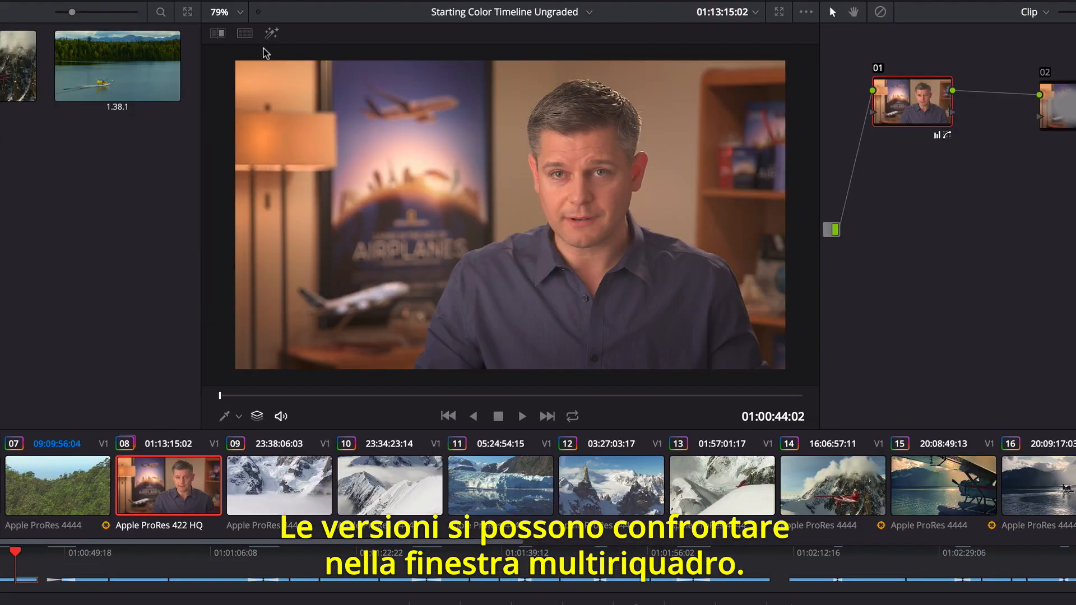
Compare the grade versions of clip 08 in a split screen and switch the clip to the darker version
left_click(245, 34)
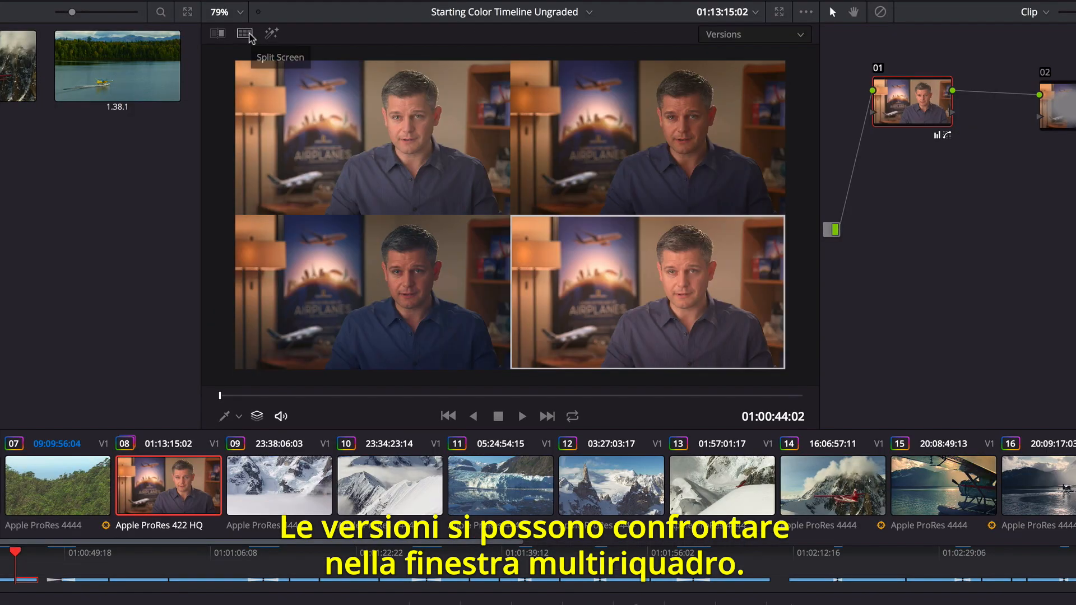
left_click(643, 133)
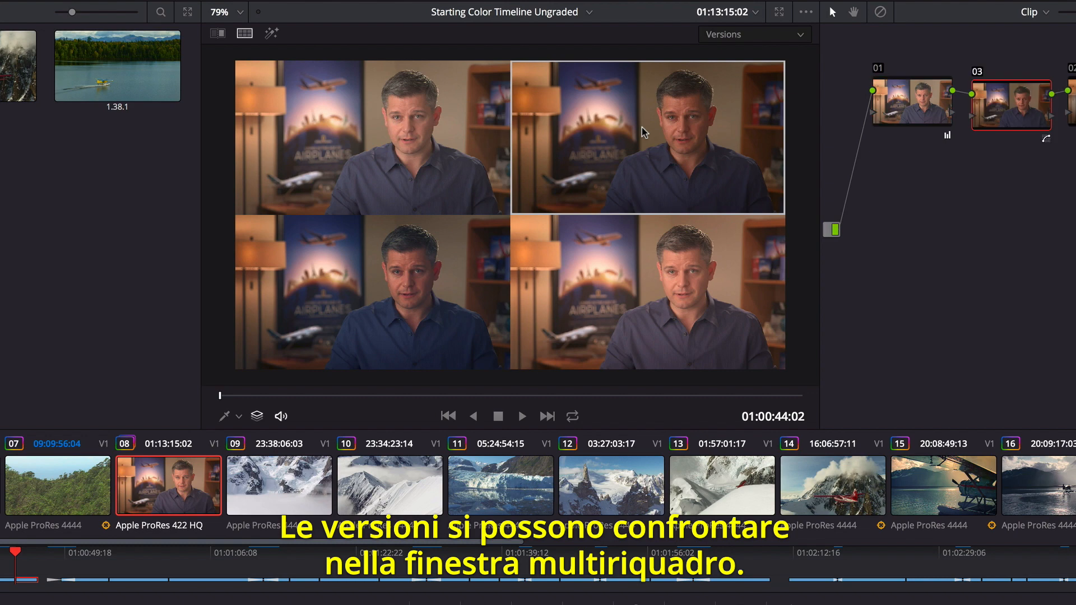
left_click(245, 34)
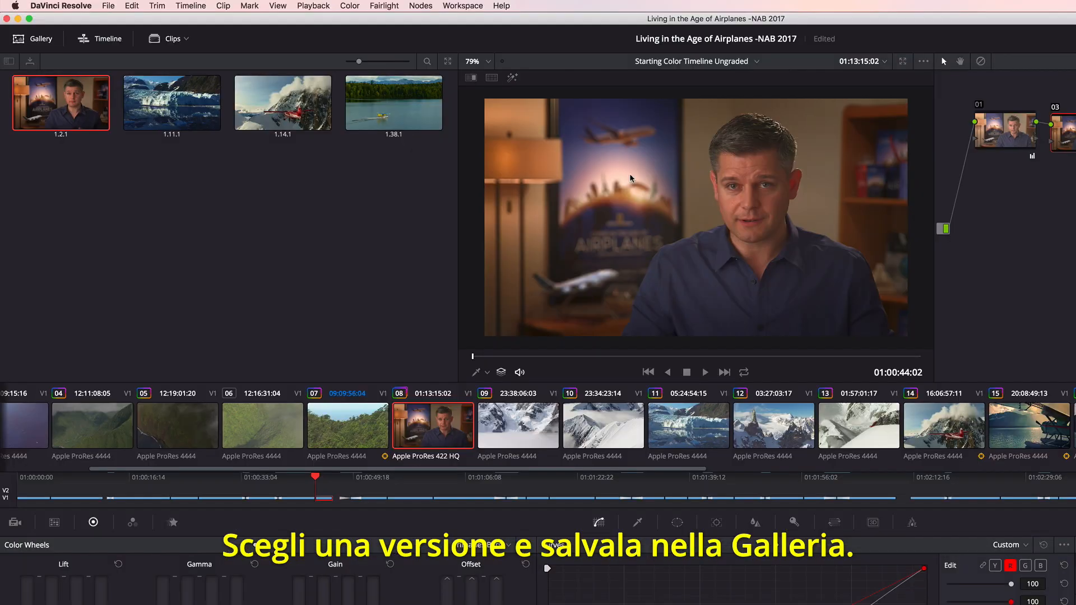
Grab a gallery still of the darker version and compare the gallery grades from that still through 1.38.1 in a split screen
right_click(481, 178)
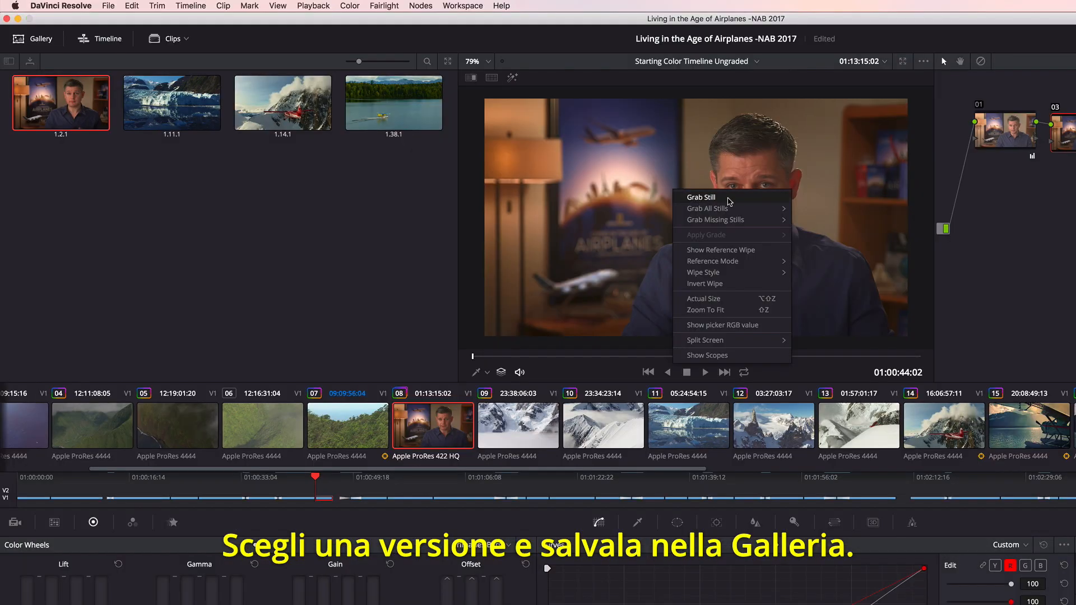
left_click(552, 194)
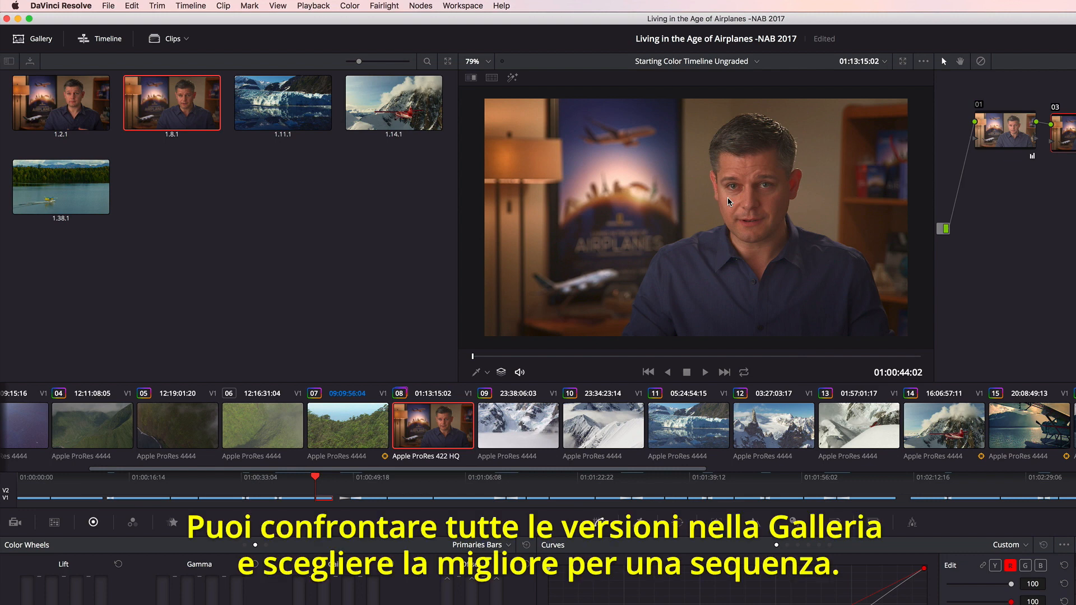
left_click(81, 191, "shift")
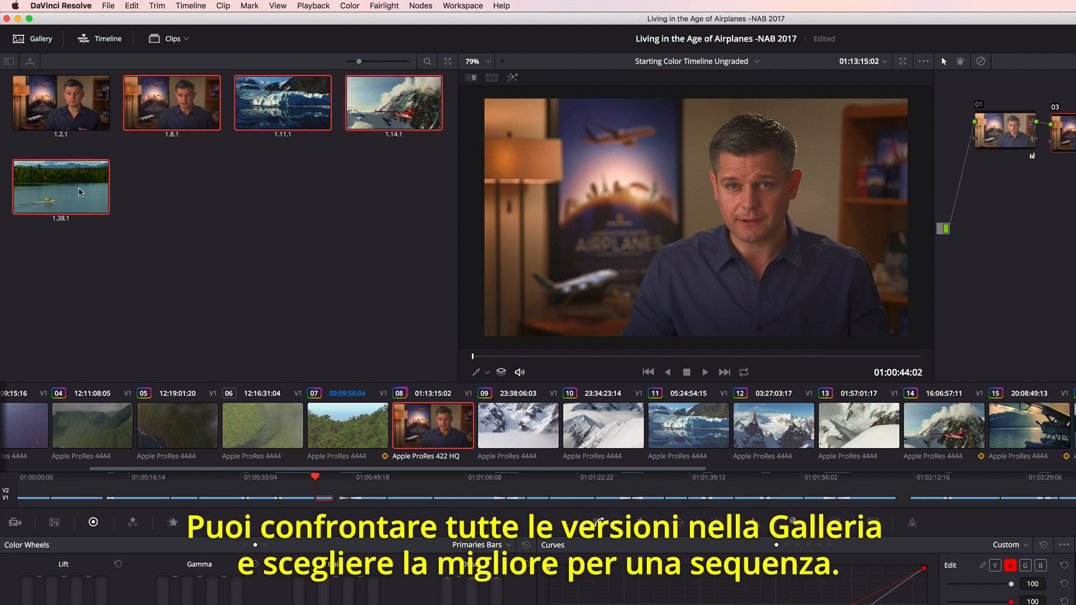
left_click(492, 77)
left_click(855, 79)
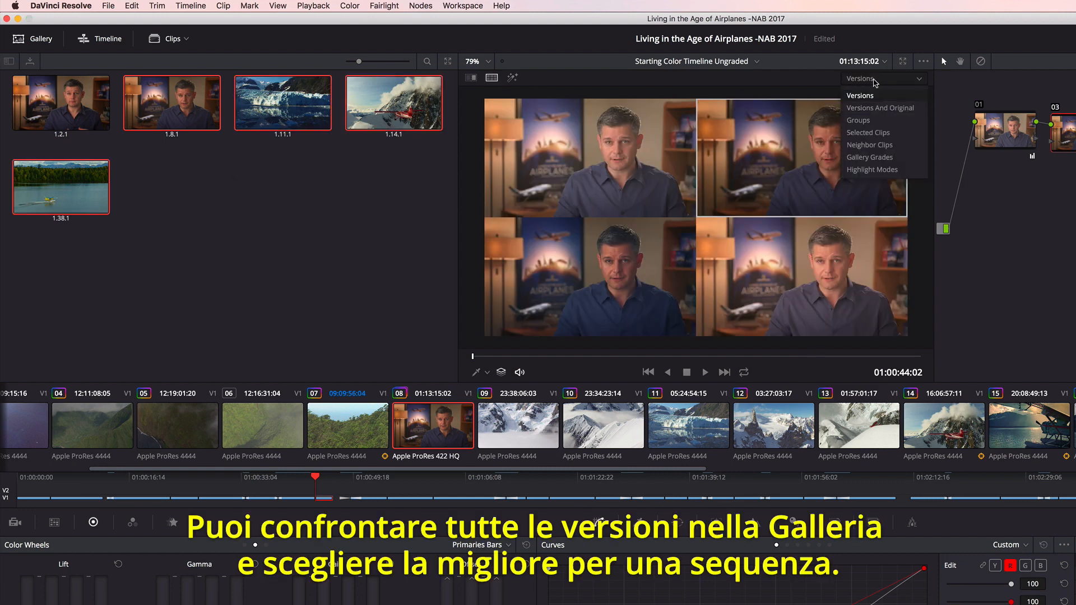
left_click(897, 158)
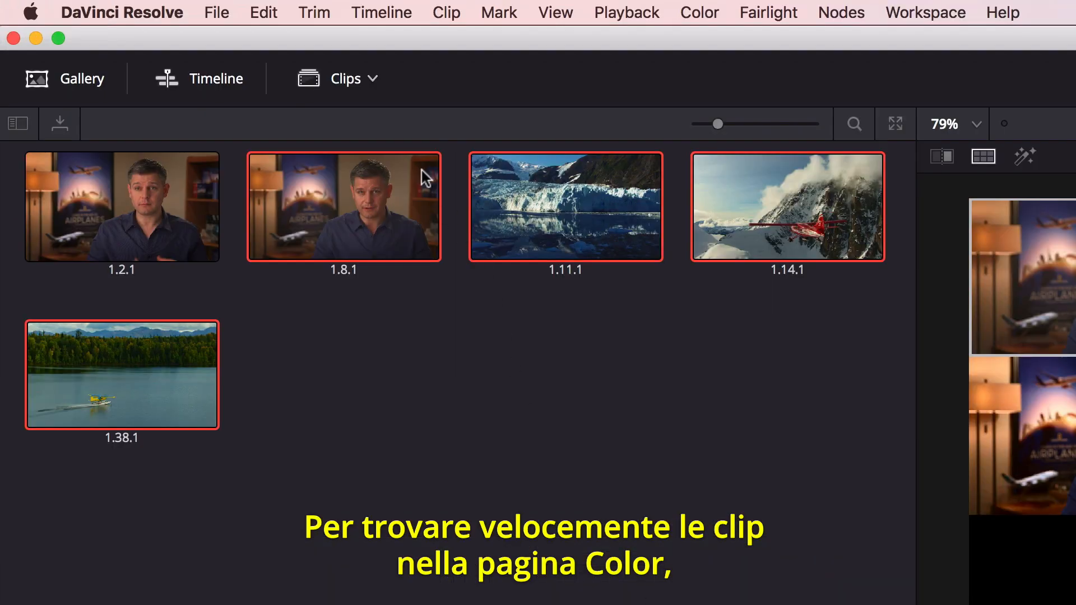
Start a smart filter for the timeline clips whose MediaPool Properties Keywords contain "Hawaii"
left_click(374, 80)
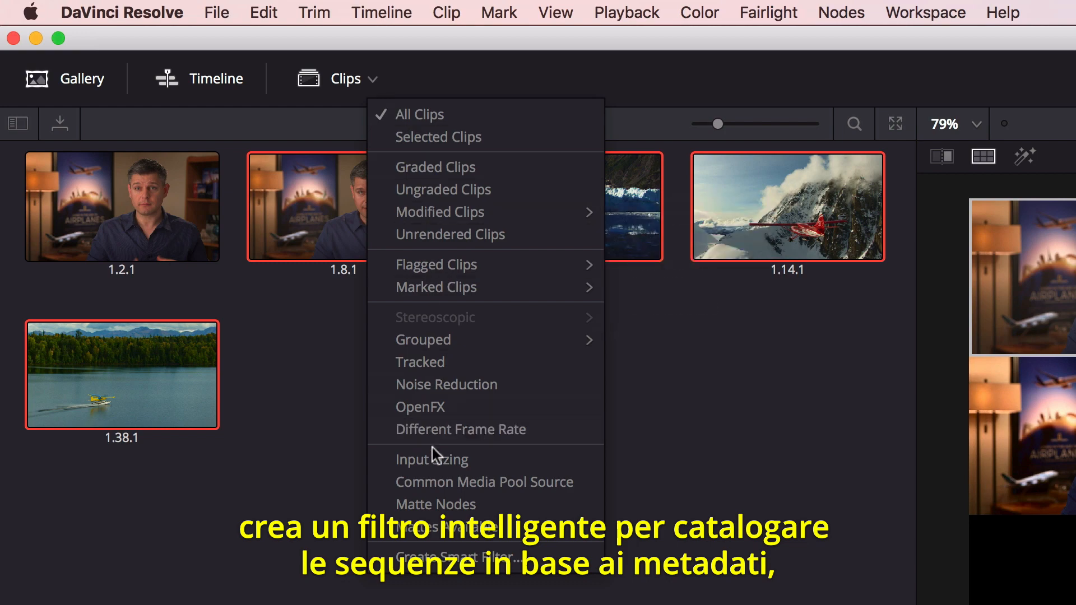
left_click(435, 557)
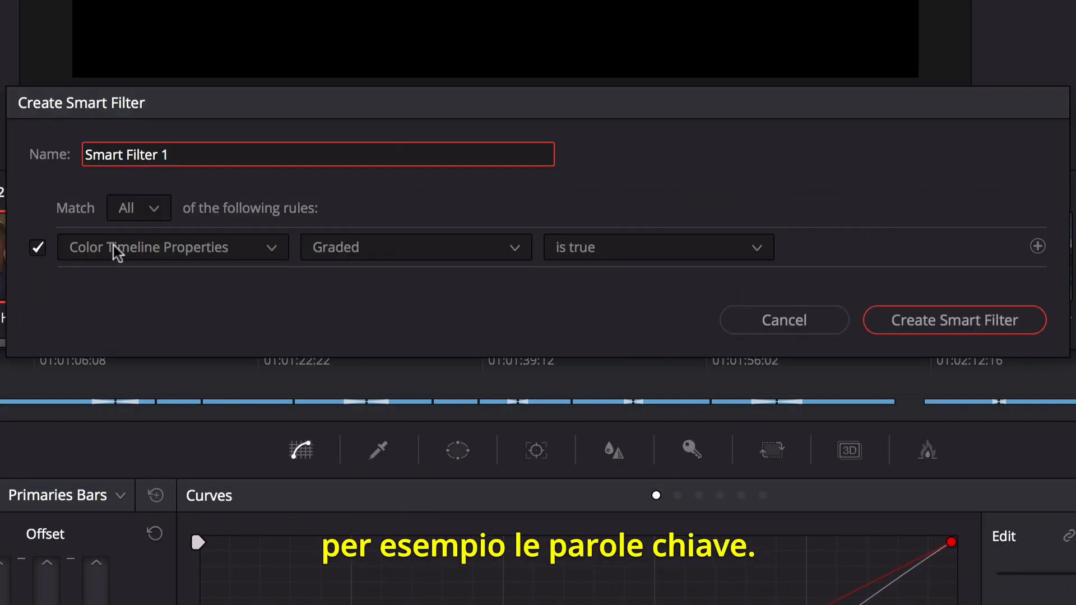
left_click(113, 246)
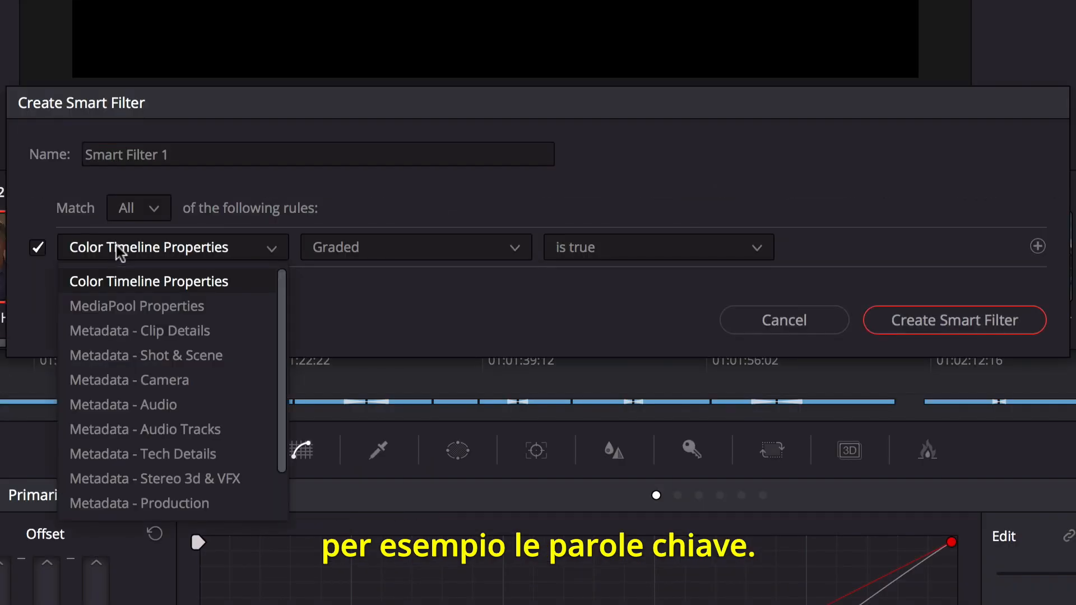
left_click(156, 308)
left_click(362, 250)
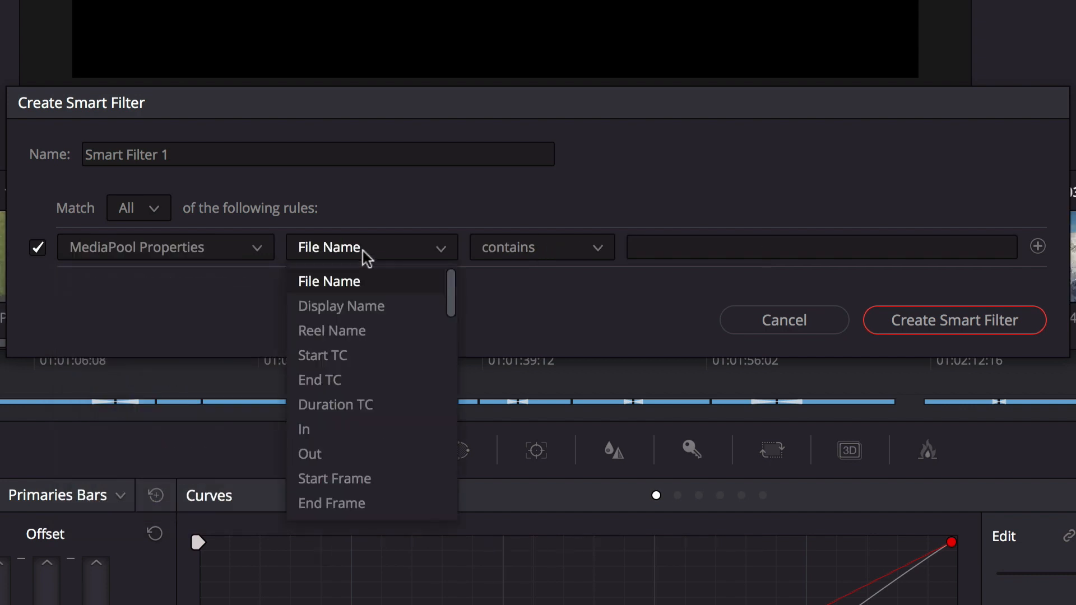
scroll(359, 479, "down", 10)
left_click(359, 502)
left_click(661, 247)
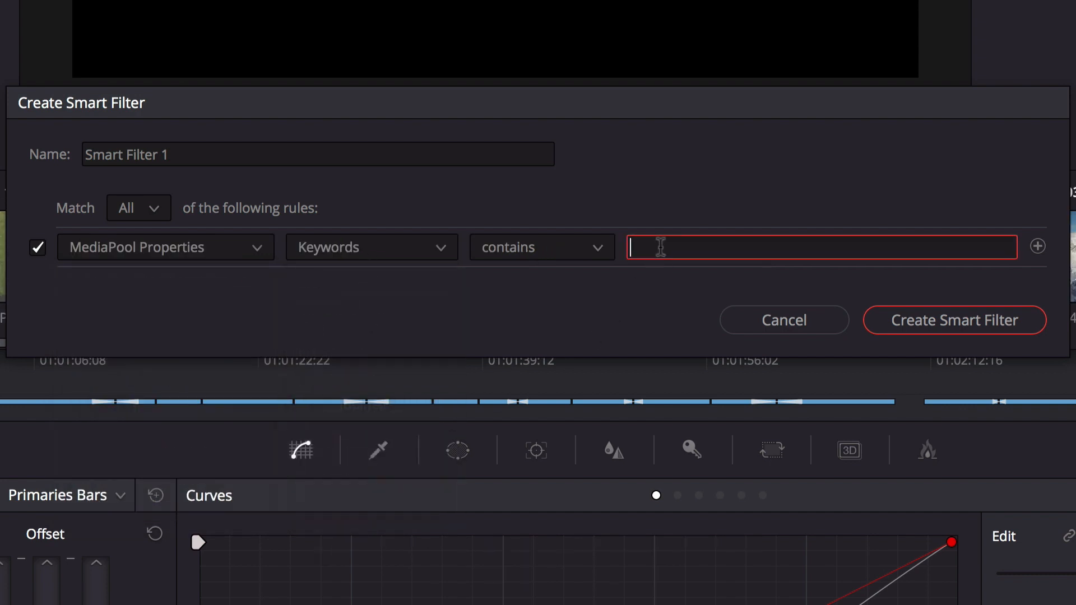
type("Hawaii")
Name the smart filter "Hawaii Clips", create it and apply it to the timeline clips
left_click(349, 153)
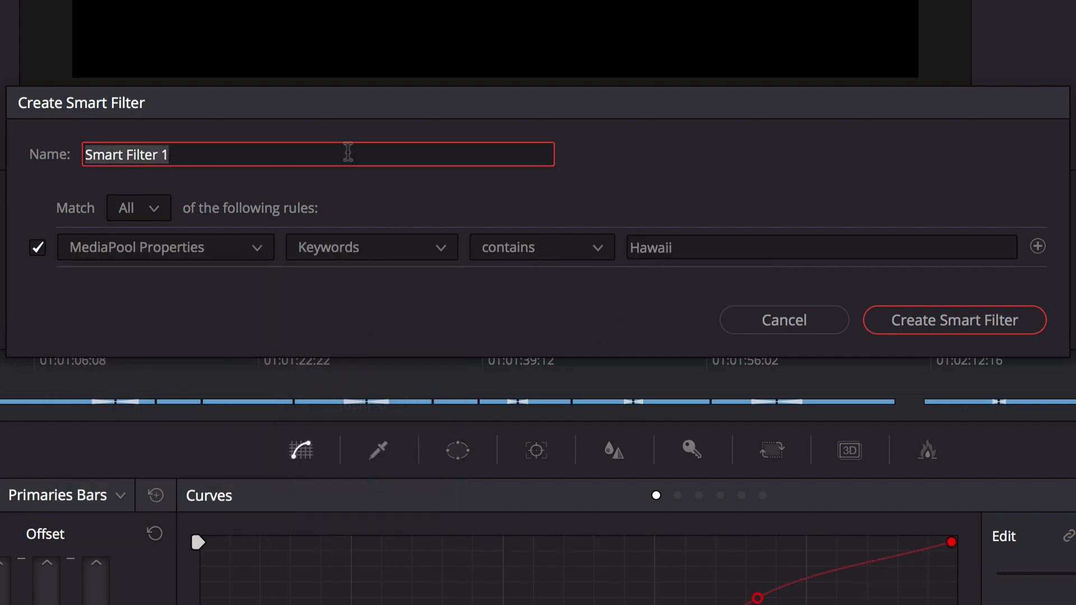
type("Hawaii Clips")
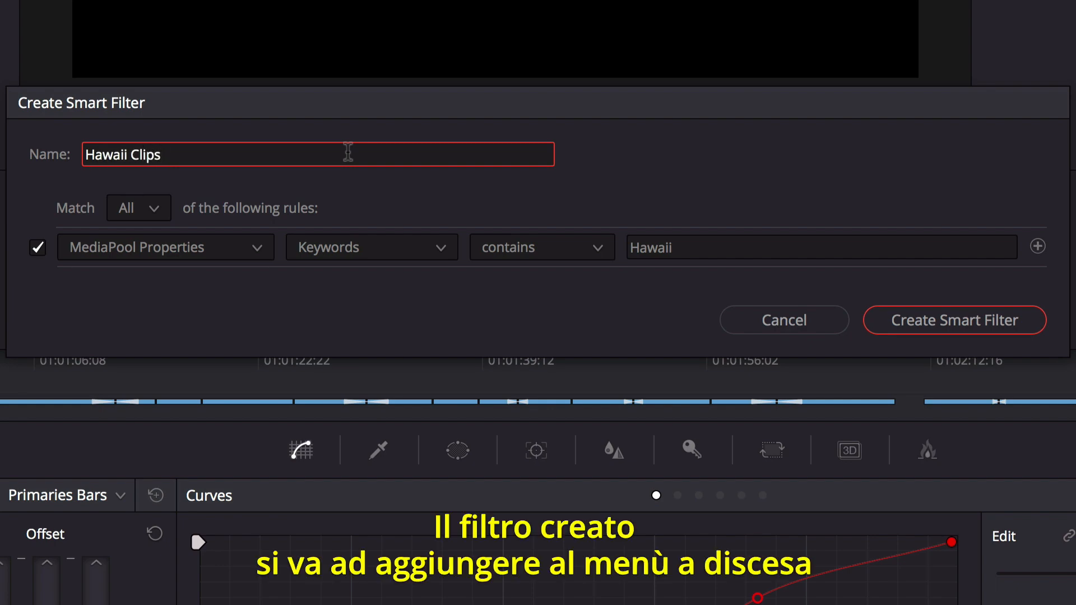
left_click(961, 320)
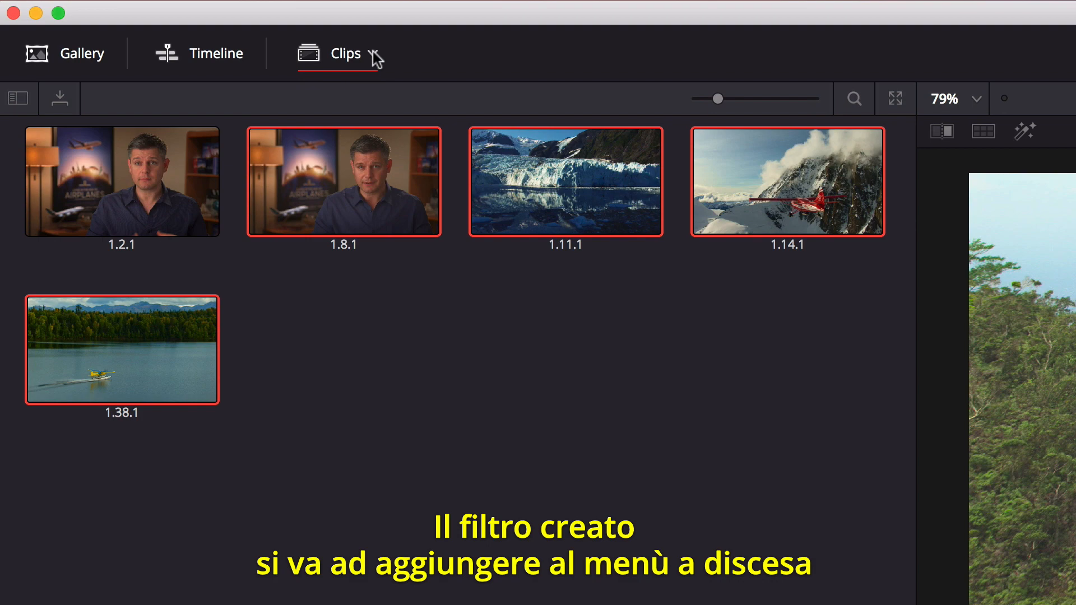
left_click(372, 53)
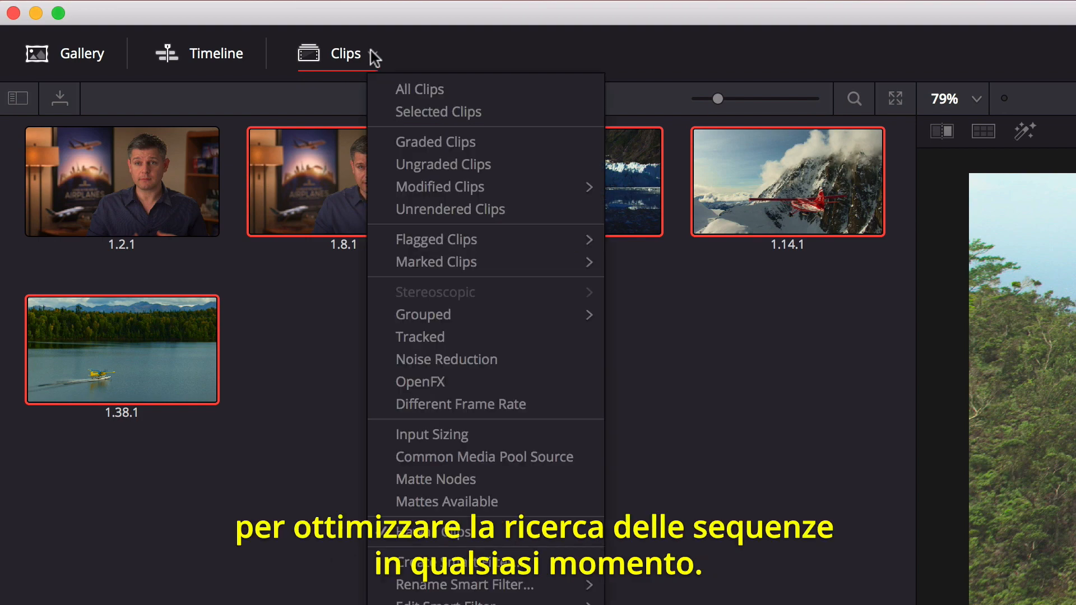
left_click(476, 535)
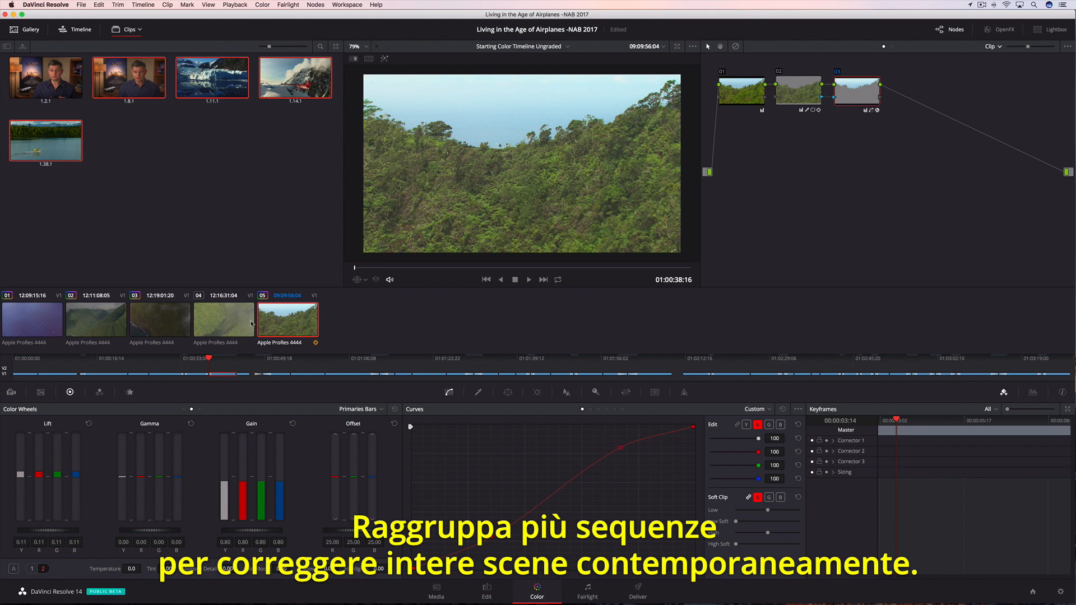
Put all five filtered clips into a new group named "Hawaii Group"
left_click(44, 320, "shift")
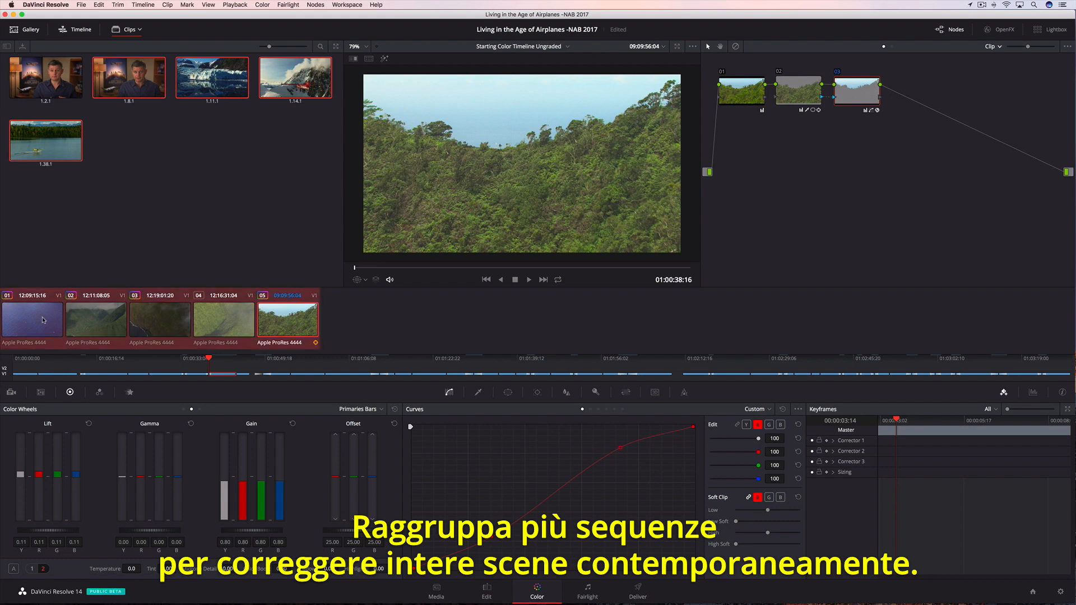
right_click(206, 313)
left_click(279, 350)
type("Ha")
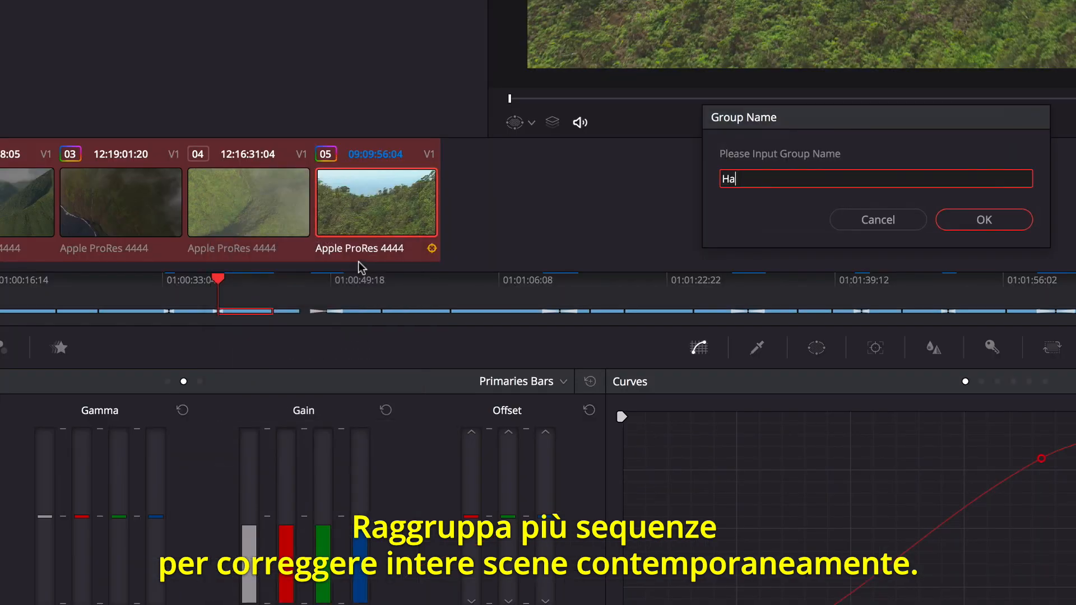
type("waii Group")
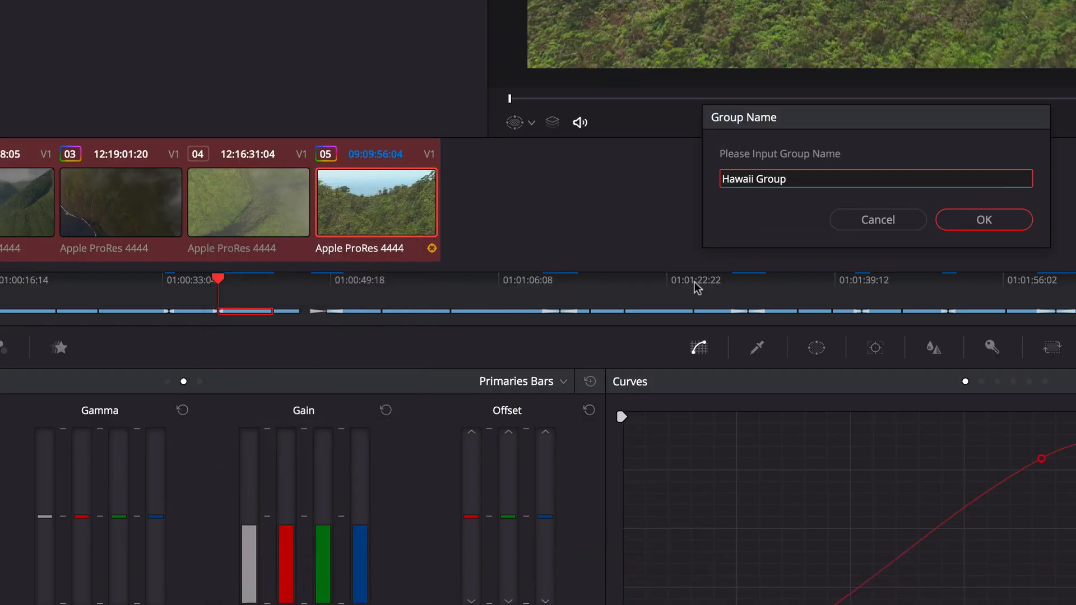
left_click(966, 219)
In the Group Post-Clip nodes, add an inverted circular window with size 56.38, aspect 72.68 and softness 4.73, and lower the gamma to about -0.11
left_click(990, 47)
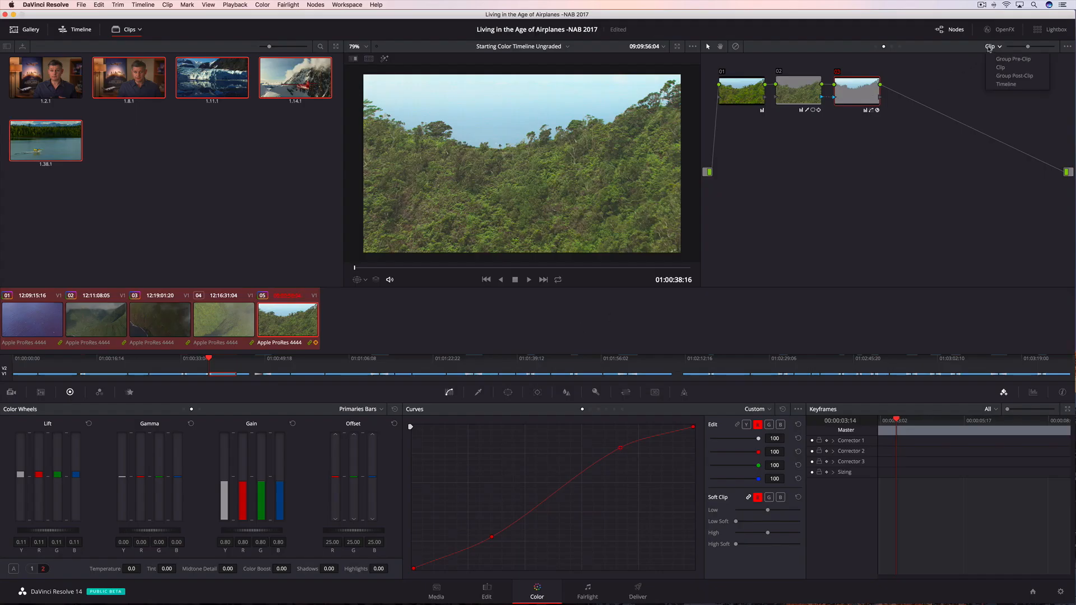
left_click(993, 76)
left_click(508, 393)
left_click(421, 471)
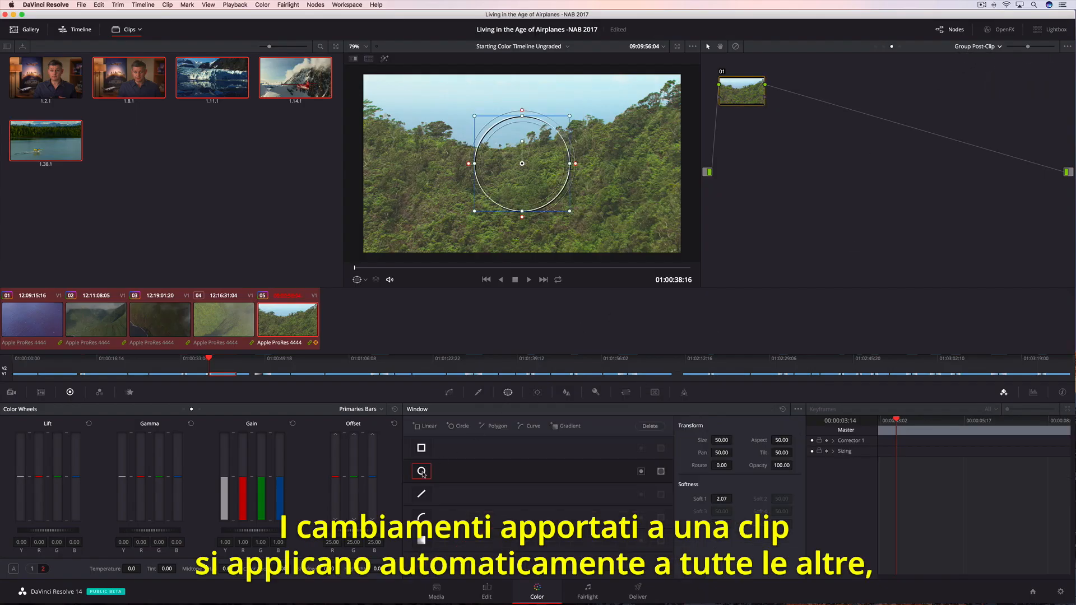
left_click_drag(570, 164, 653, 164)
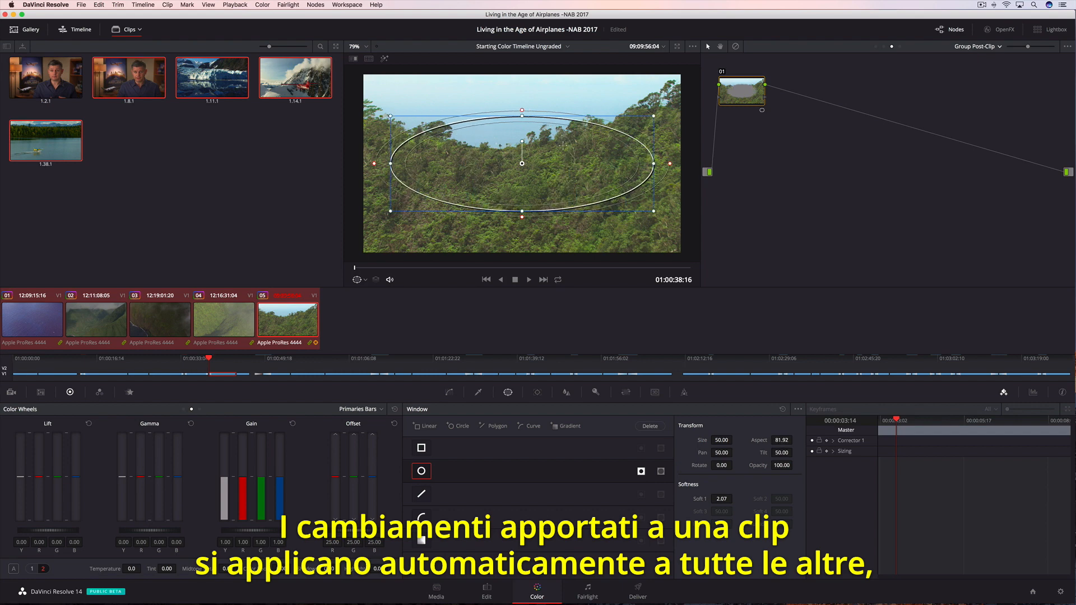
left_click_drag(522, 211, 522, 235)
left_click_drag(722, 499, 736, 499)
left_click_drag(166, 531, 153, 531)
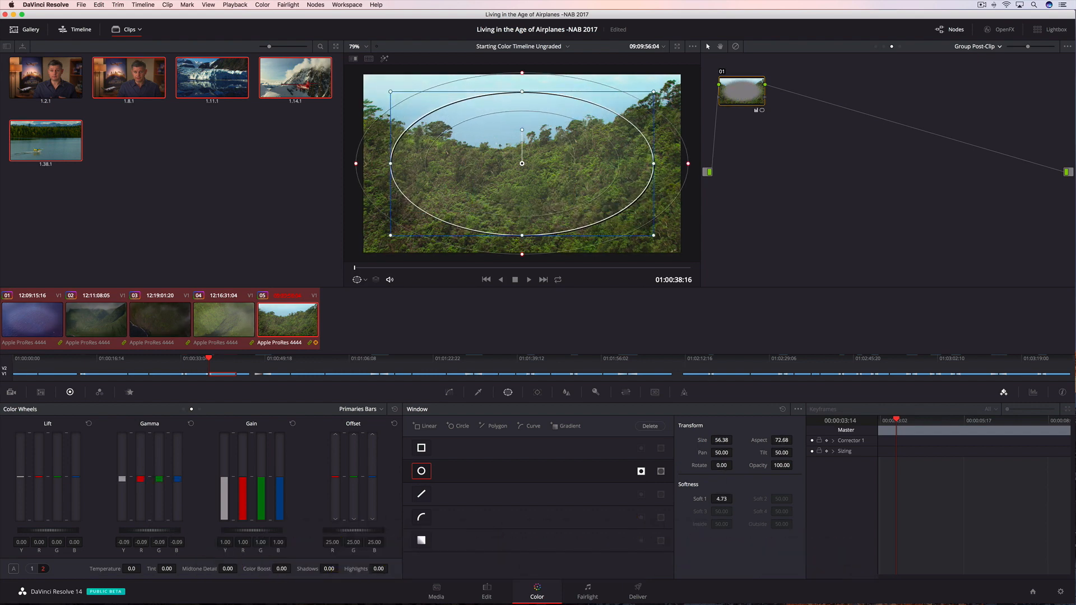
Check the group vignette on clips 04 to 01, and raise Color Boost for clip 01 alone in its Clip-level nodes
left_click(229, 325)
left_click(157, 323)
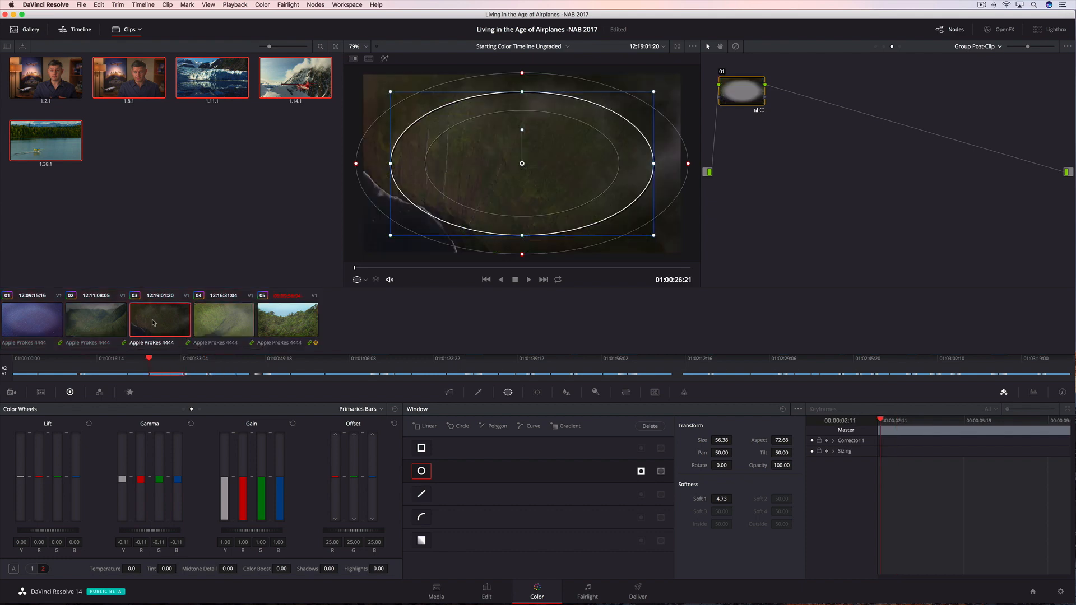
left_click(96, 322)
left_click(53, 319)
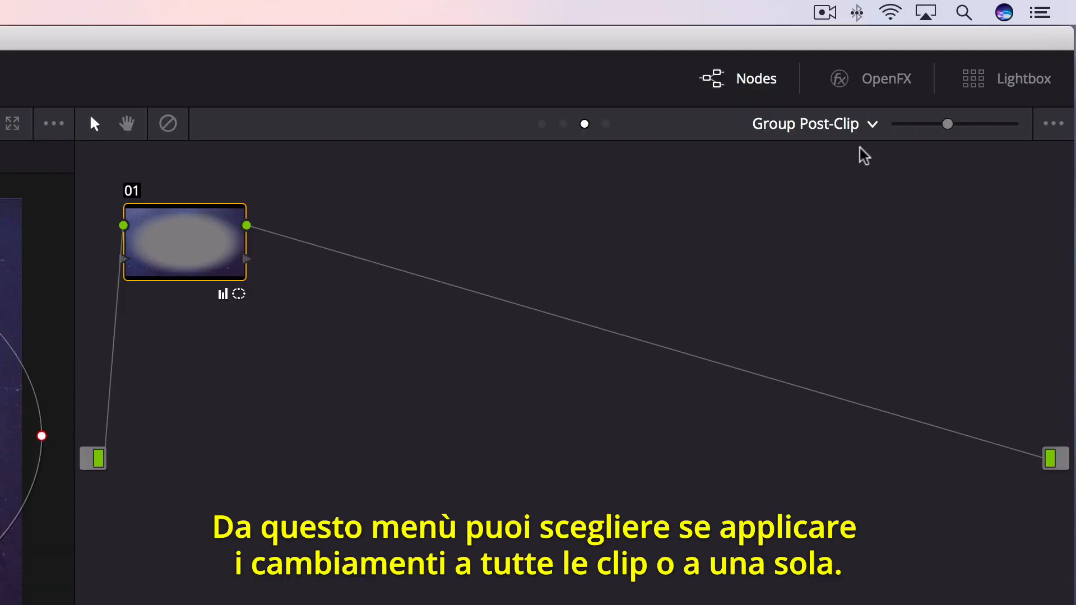
left_click(999, 47)
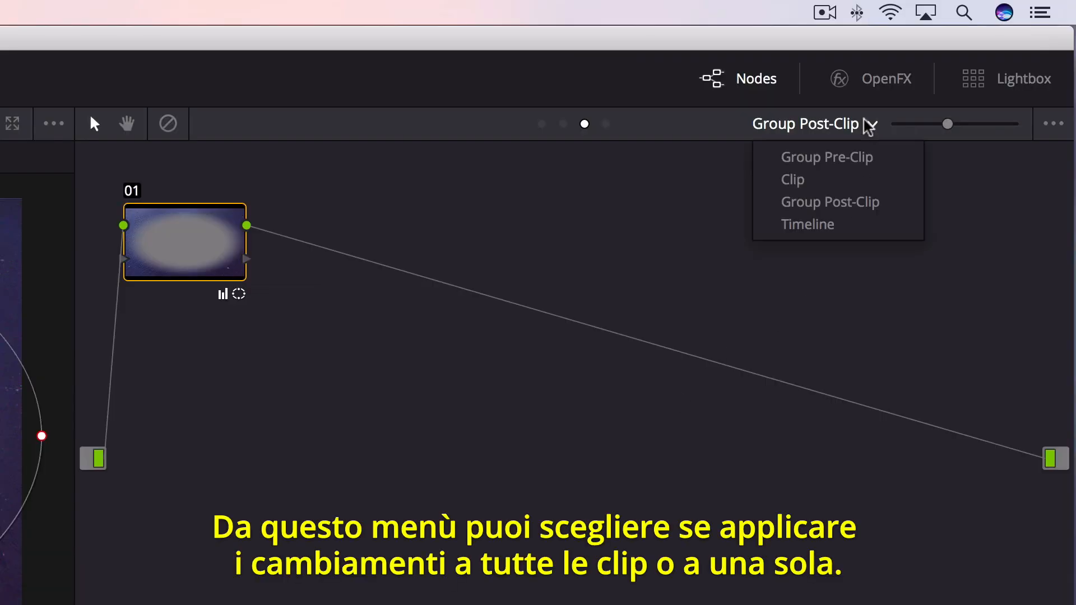
left_click(864, 179)
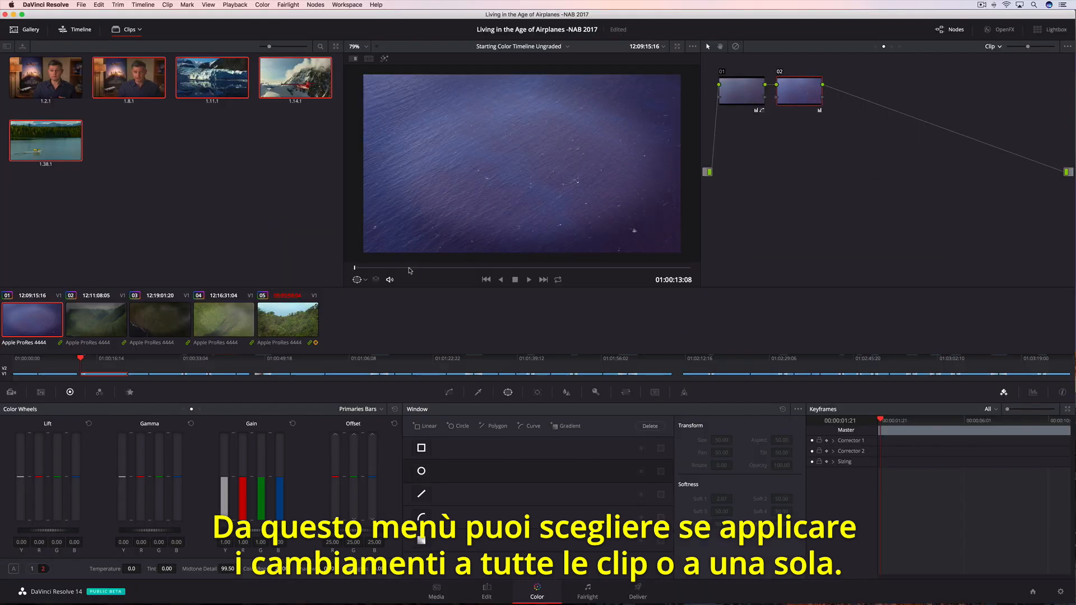
left_click_drag(410, 270, 607, 269)
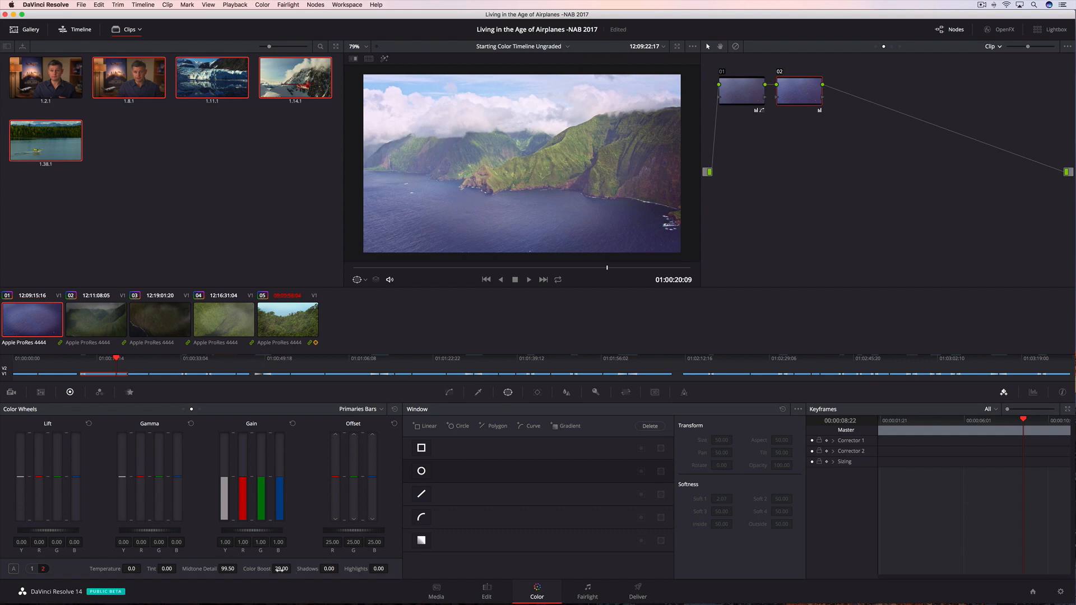
left_click_drag(293, 568, 331, 568)
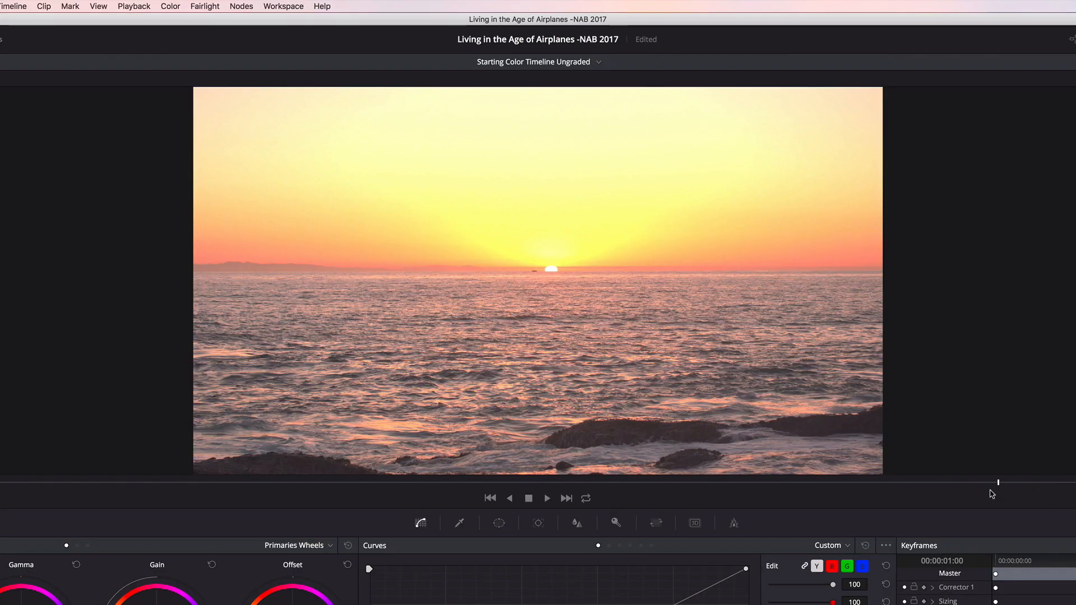
In Camera Raw, decode the sunset clip using Clip at ISO 200, with exposure 0.28, sharpness 17.25 and highlights -67.30
key("space")
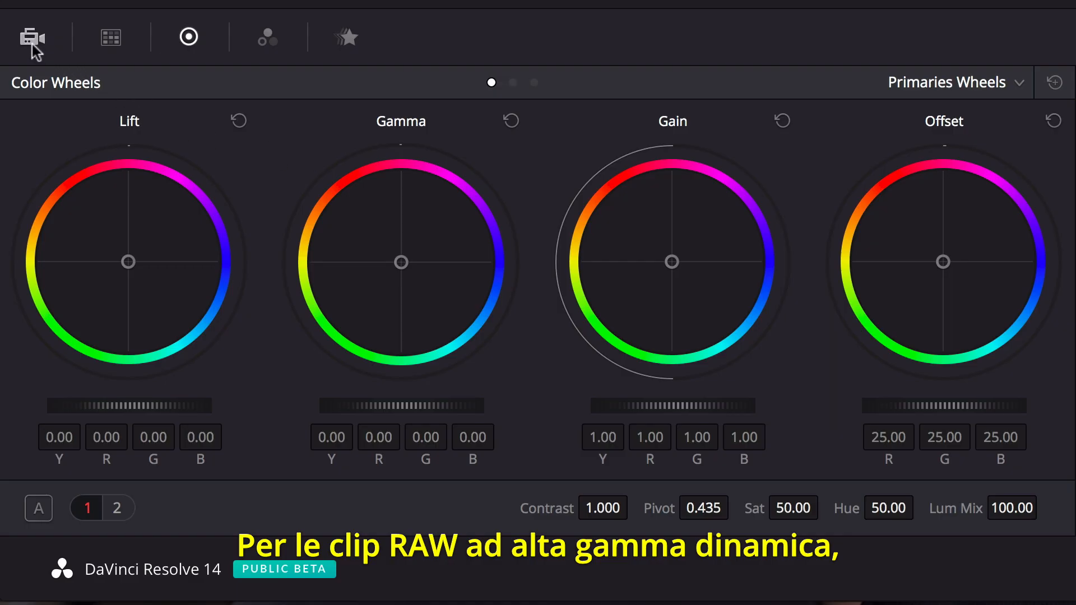
left_click(33, 39)
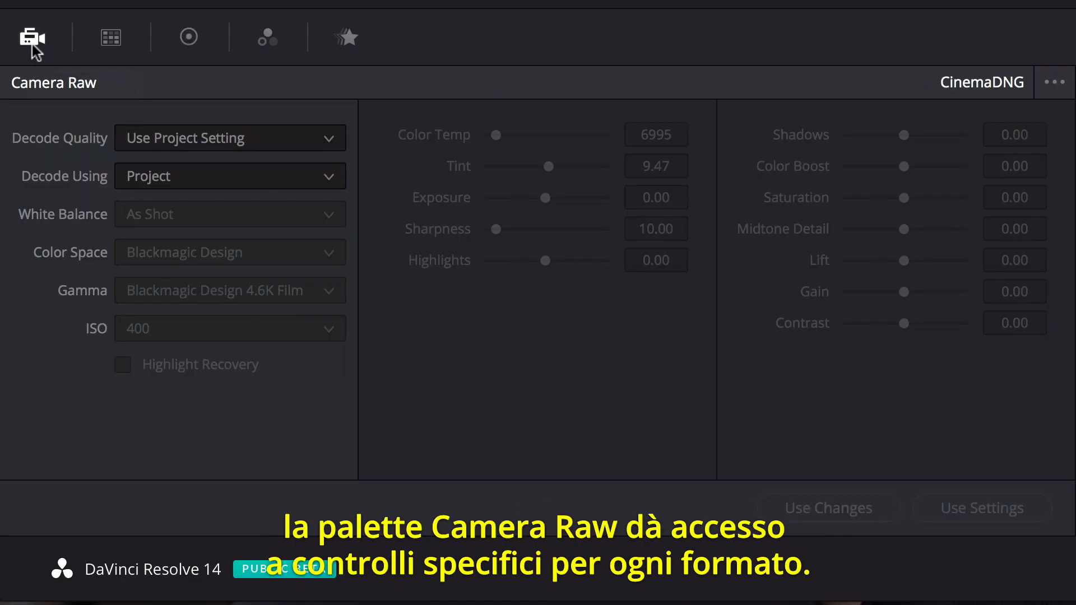
left_click(168, 178)
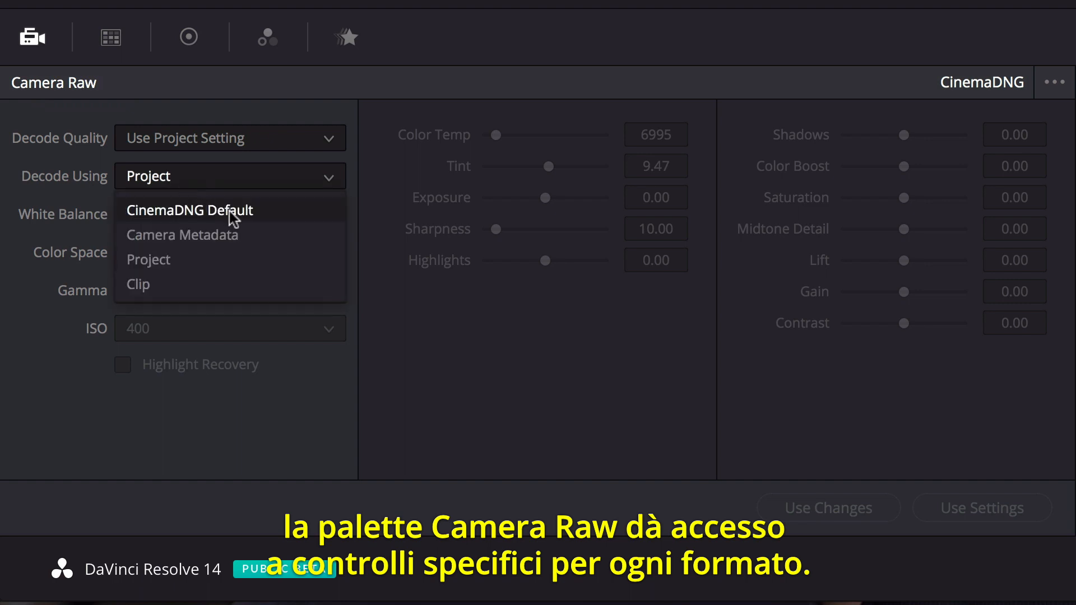
left_click(234, 283)
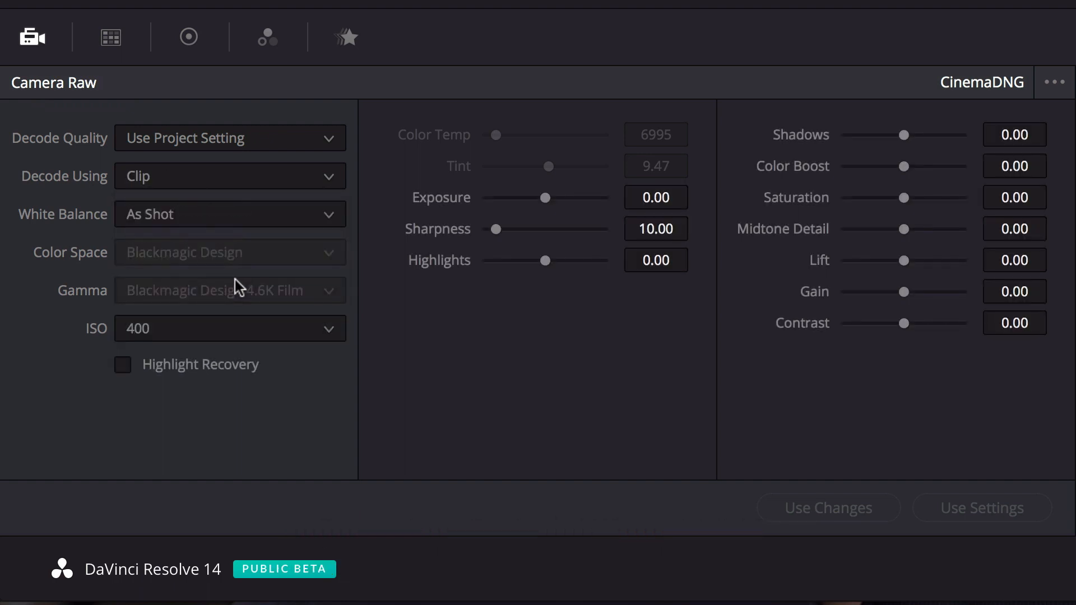
left_click(241, 332)
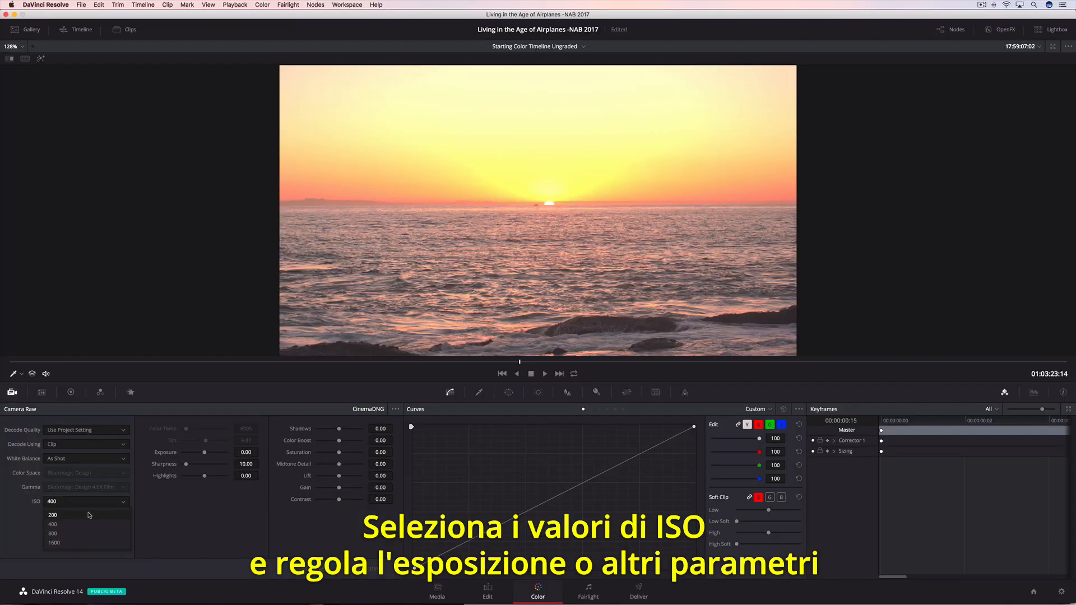
left_click(238, 364)
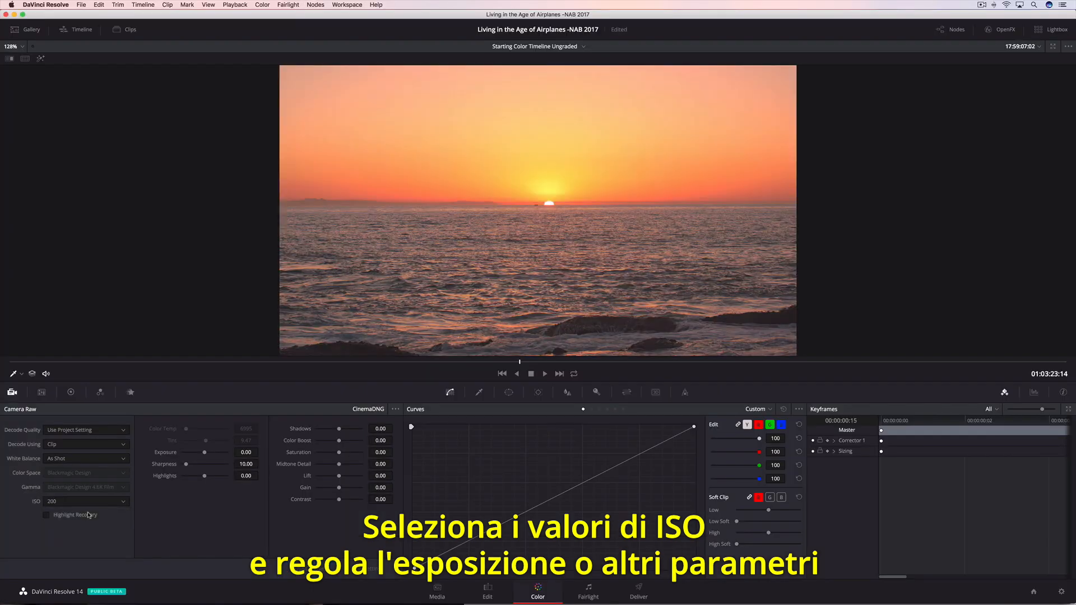
left_click_drag(203, 454, 189, 476)
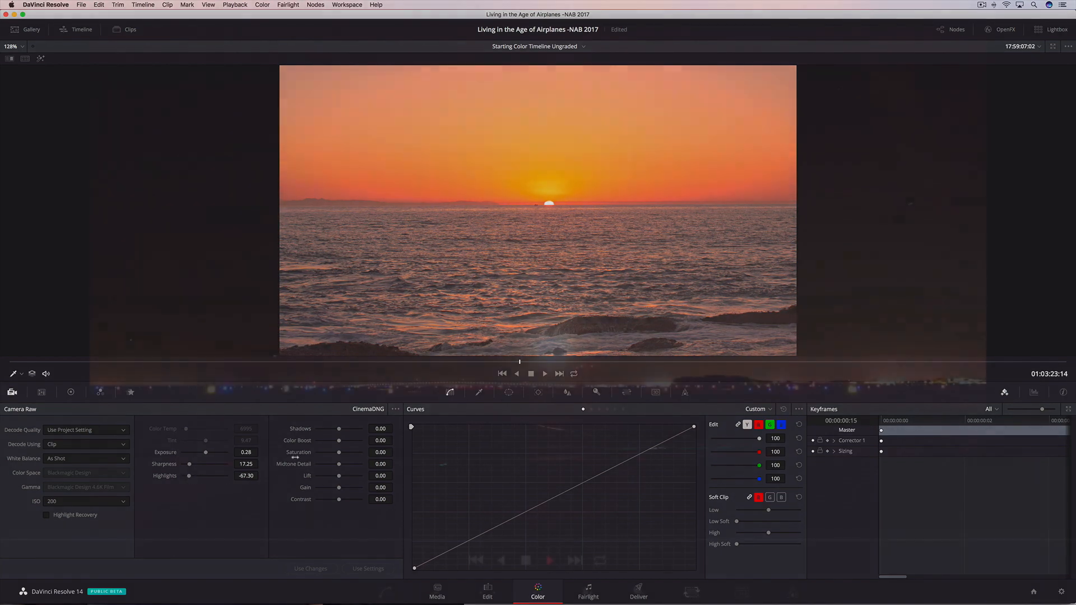
left_click_drag(338, 429, 340, 433)
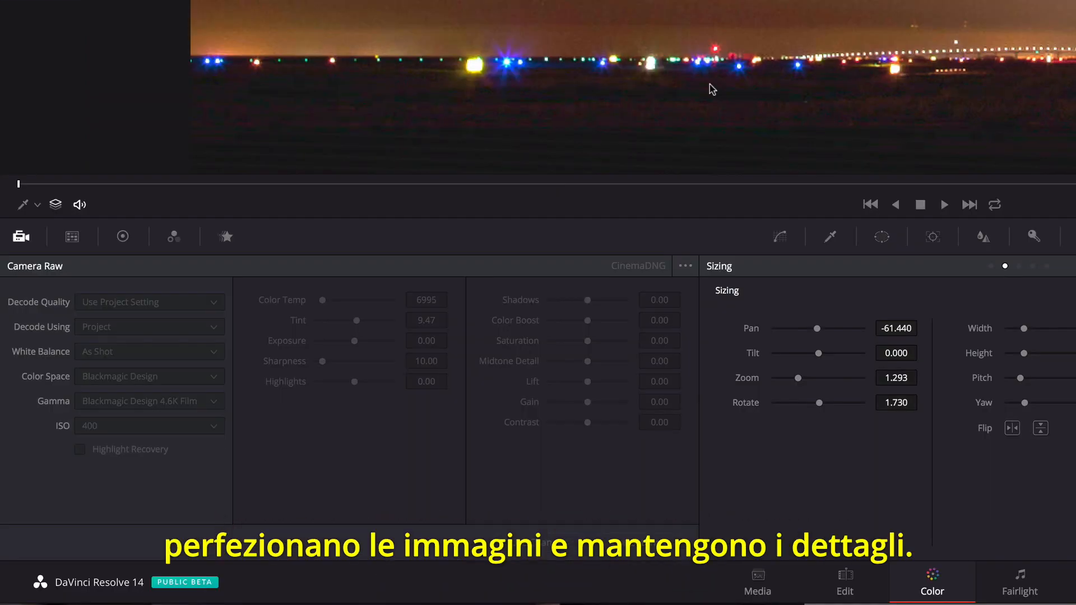
Set the spatial noise reduction mode to Better for the night runway clip
left_click(227, 238)
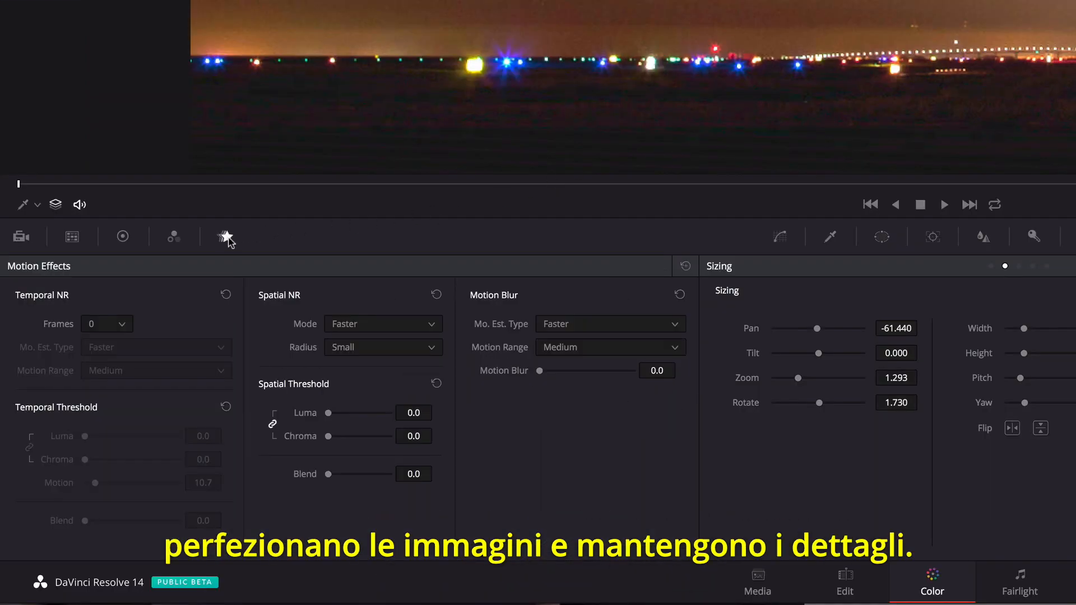
left_click(386, 326)
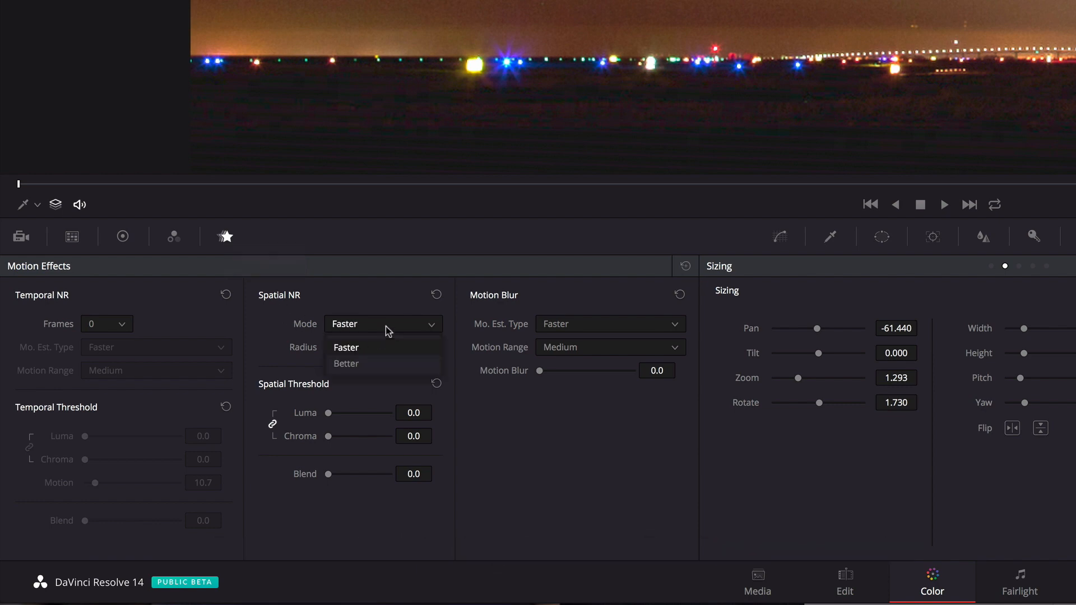
left_click(379, 369)
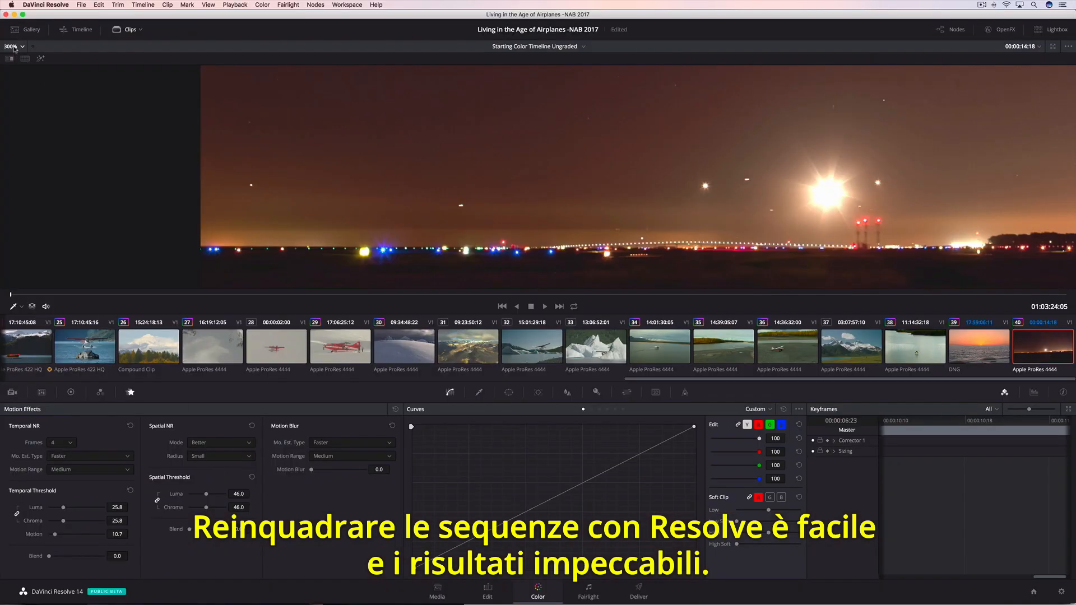
Set clip 37's input sizing to tilt -34.560 and zoom 0.666, and try a -25.740 rotation before resetting it
left_click(14, 47)
left_click(18, 62)
left_click(844, 358)
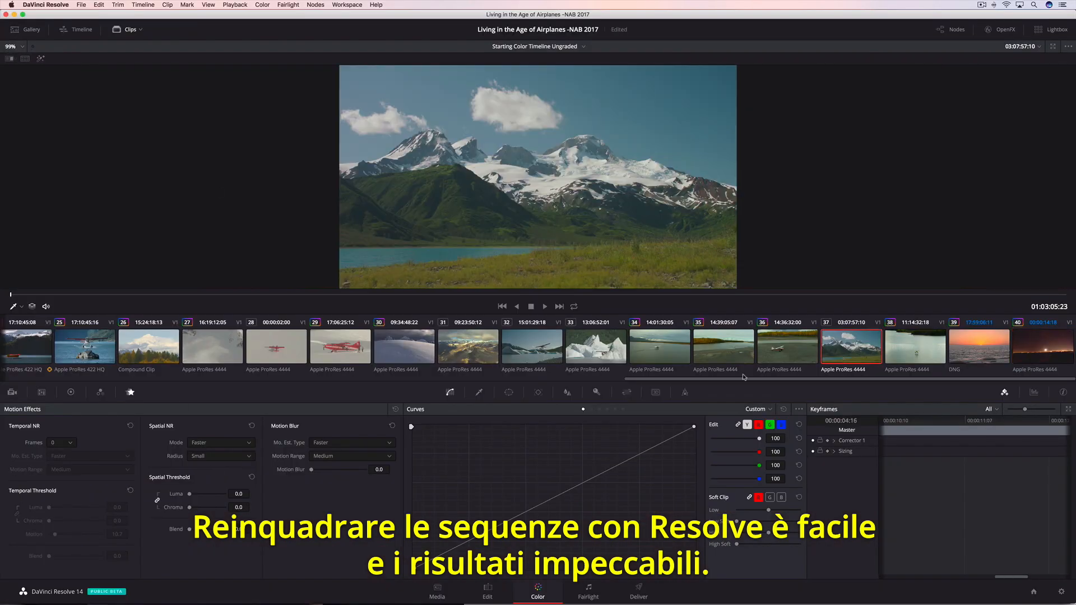
left_click(627, 392)
left_click_drag(471, 448, 468, 492)
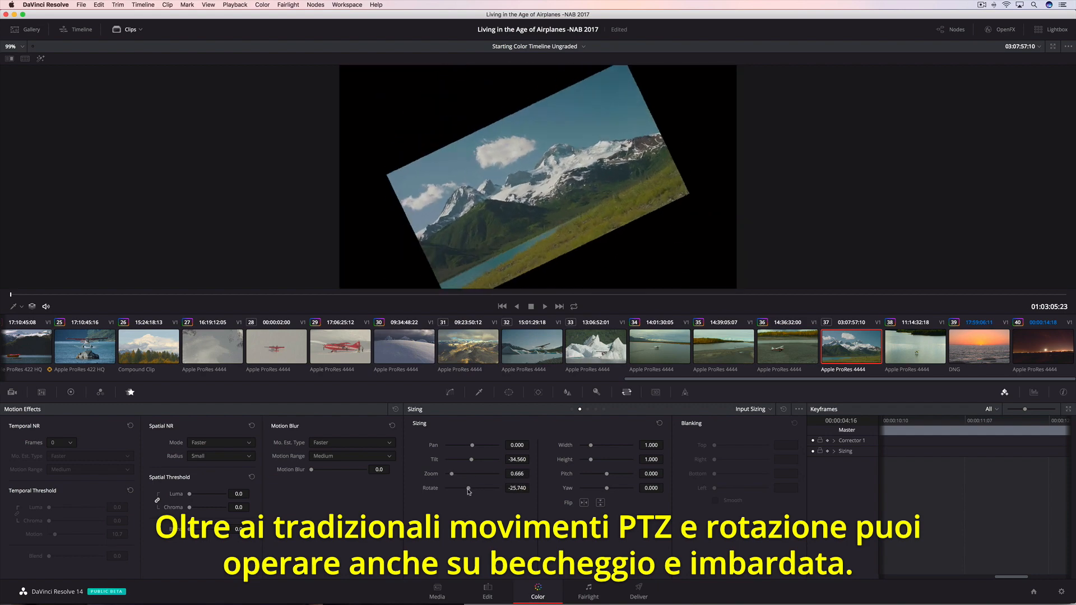
double_click(430, 488)
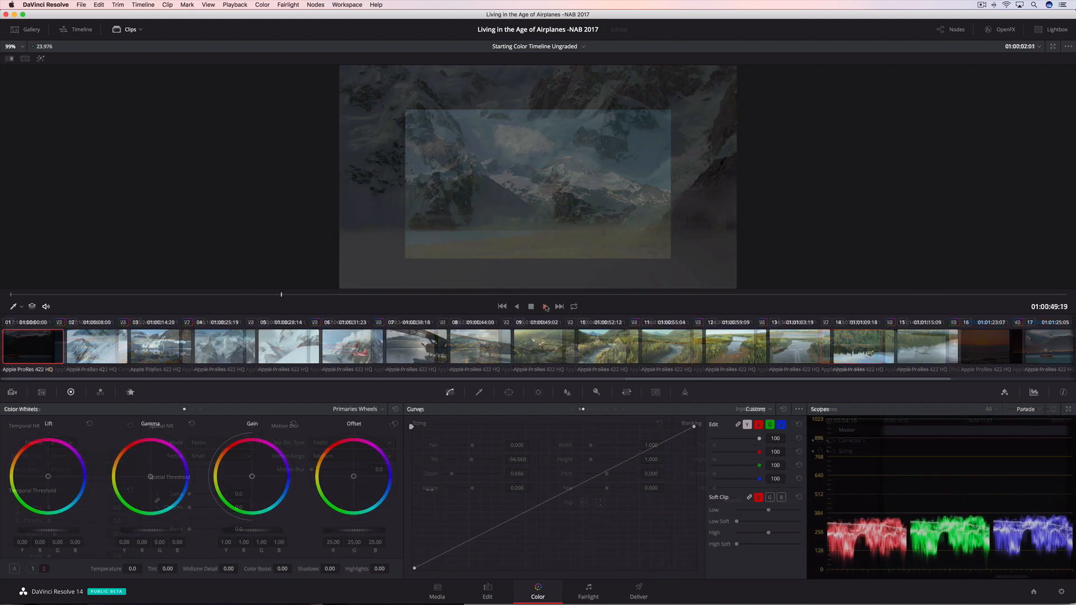